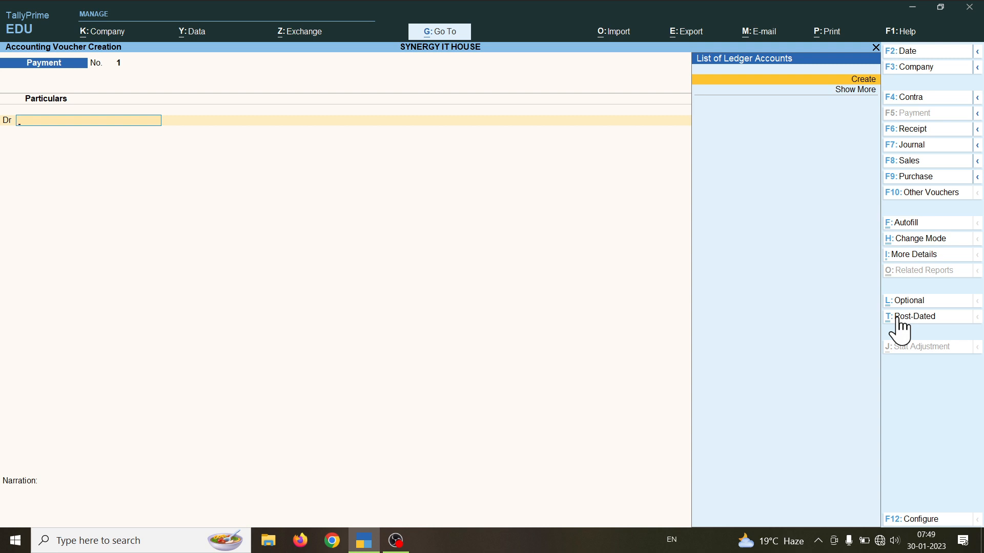
Step: Switch the new voucher from Payment to Receipt with F6
key("F6")
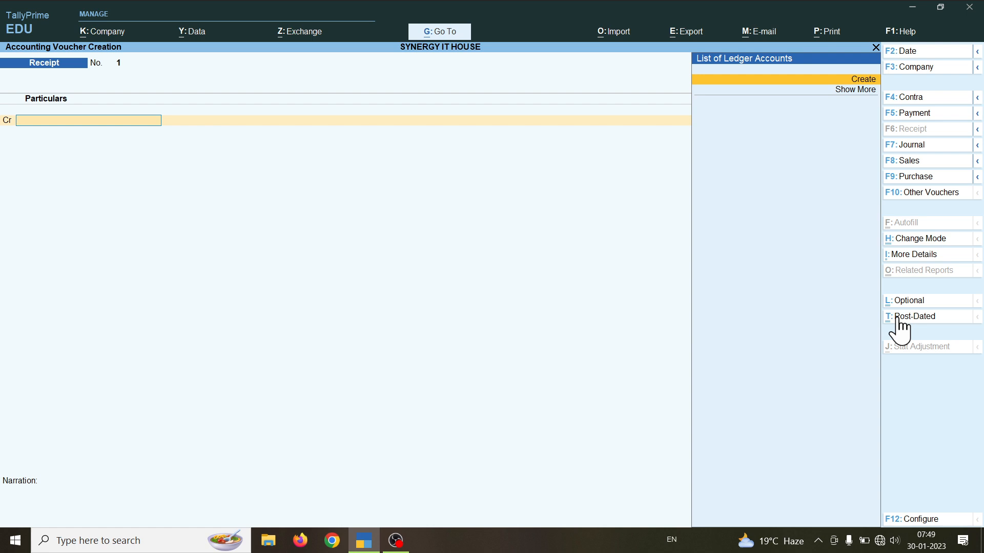
Step: Bring up the Change Voucher Mode list for the Receipt voucher
key("ctrl+h")
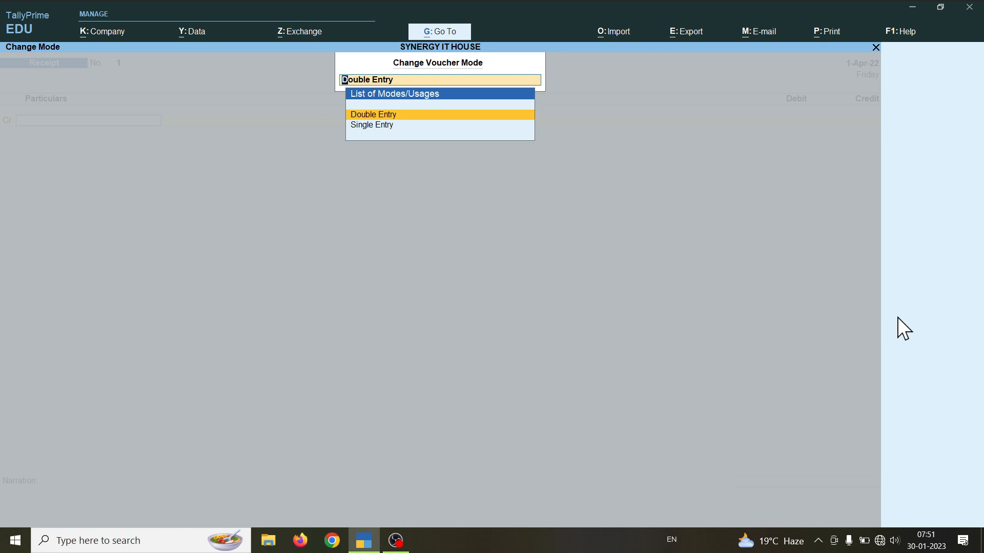
Step: Keep Double Entry mode and start creating a new ledger from the Cr field
key("Return")
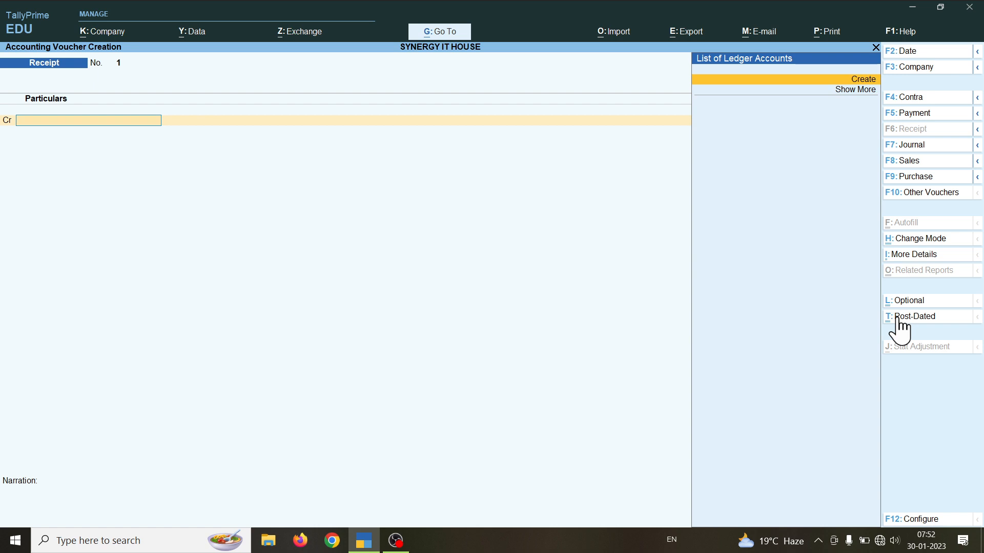
key("Return")
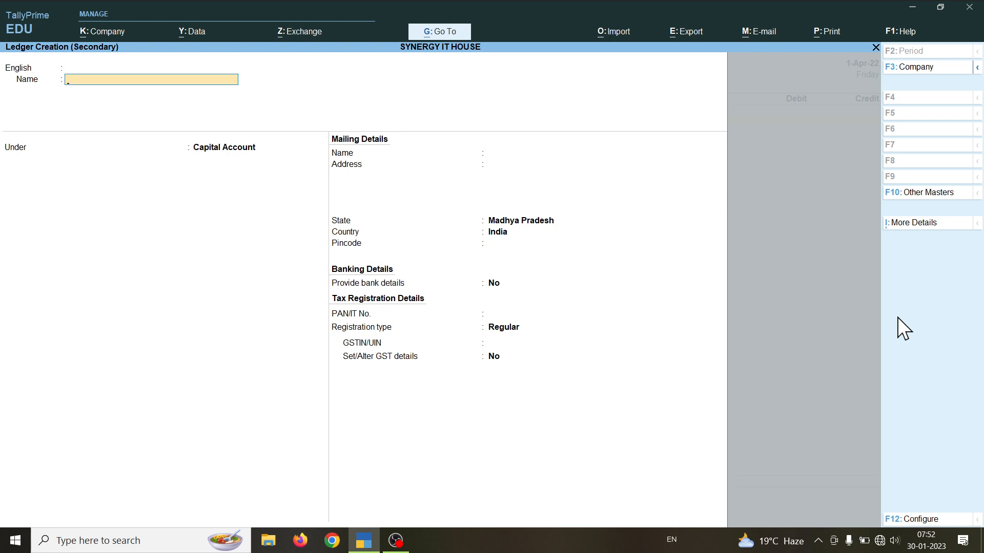
Step: Create the person's ledger under Capital Account, keeping Madhya Pradesh, and save it
type("ya")
key("Return")
key("Return")
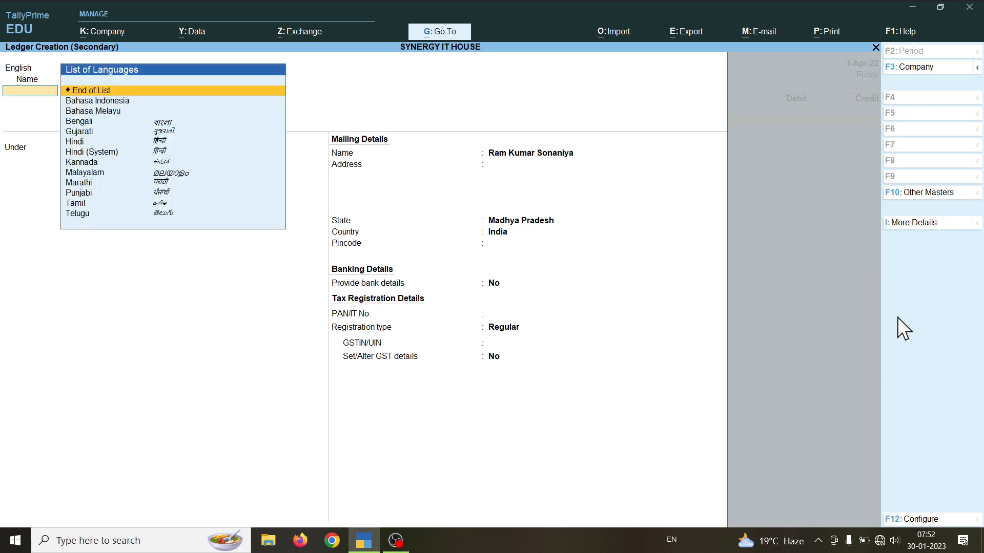
key("Return")
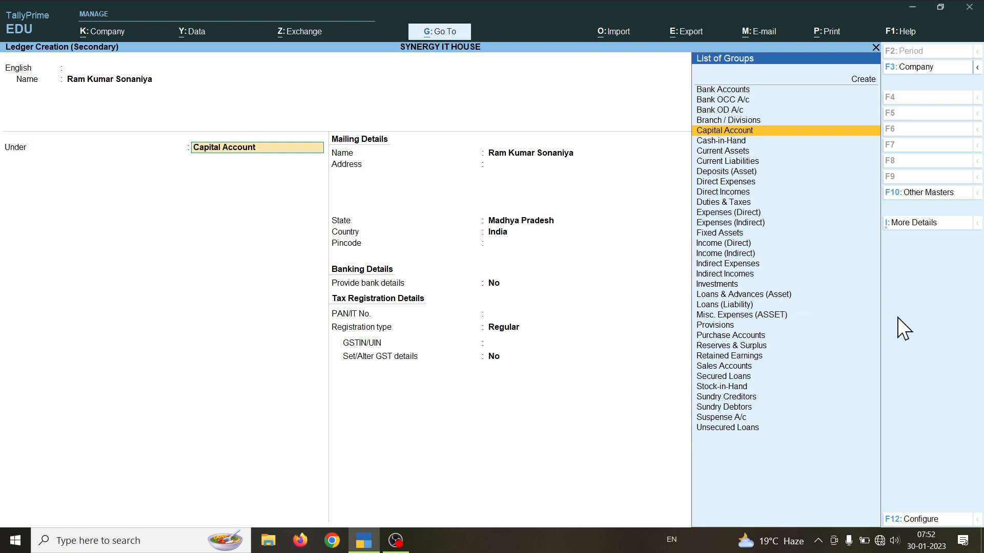
key("Return")
key("Return")
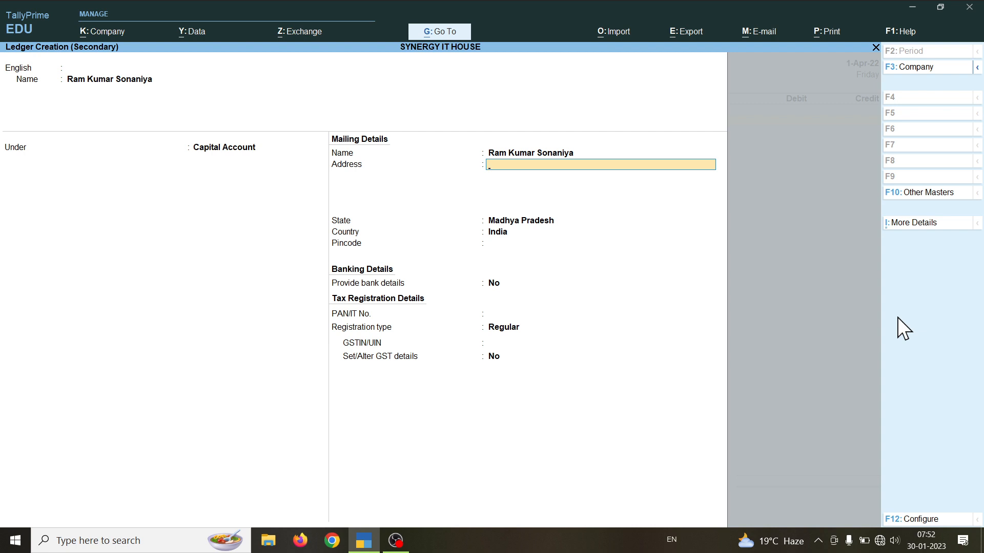
key("Return")
key("Return")
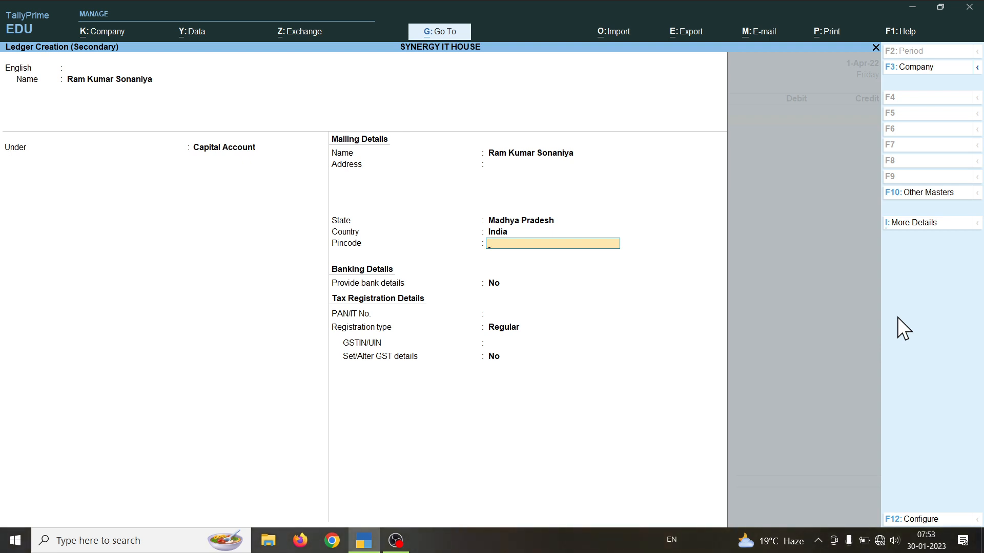
key("Return")
key("Return")
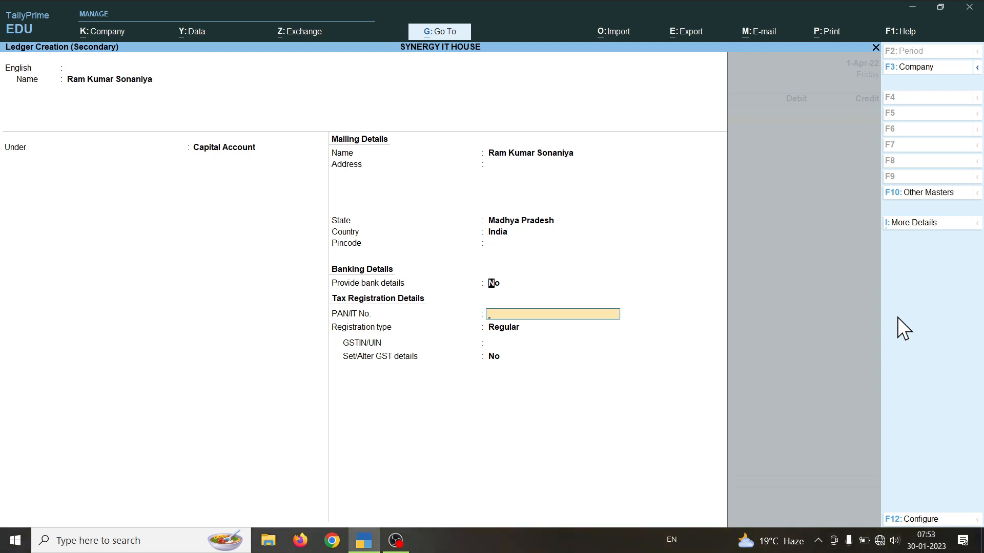
key("BackSpace")
key("Return")
key("Return")
key("Return")
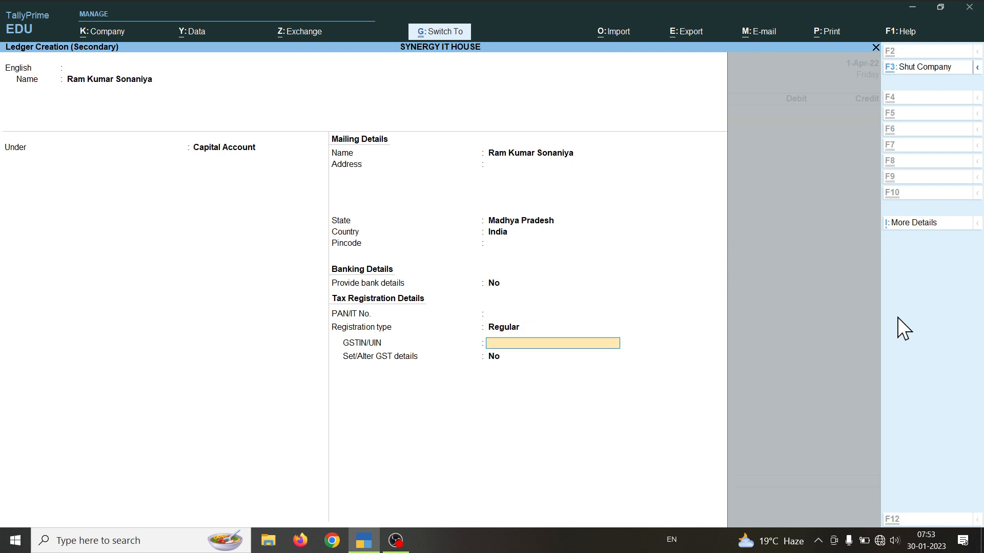
key("ctrl+a")
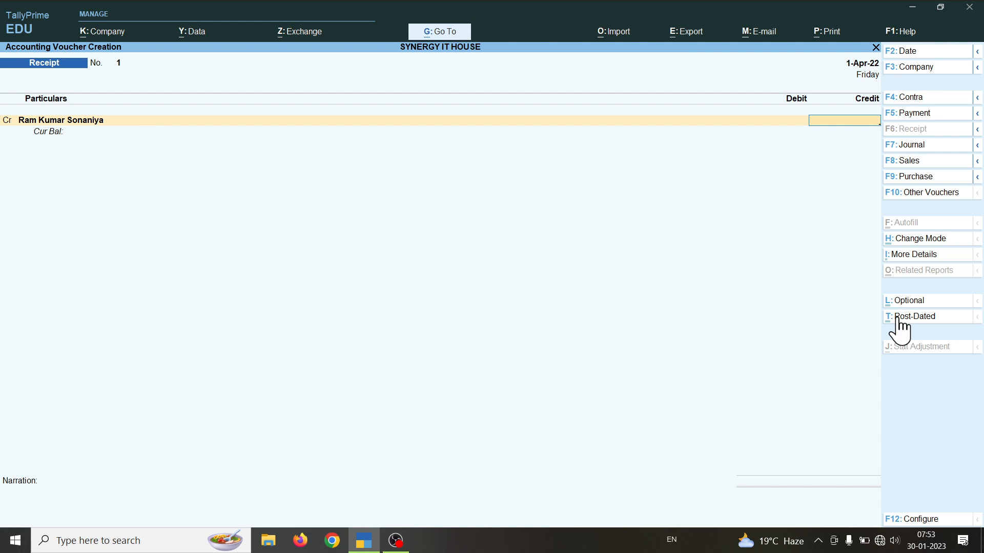
Step: Credit the new ledger 5,00,000.00 and start a new ledger for the debit line
type("00000")
key("Return")
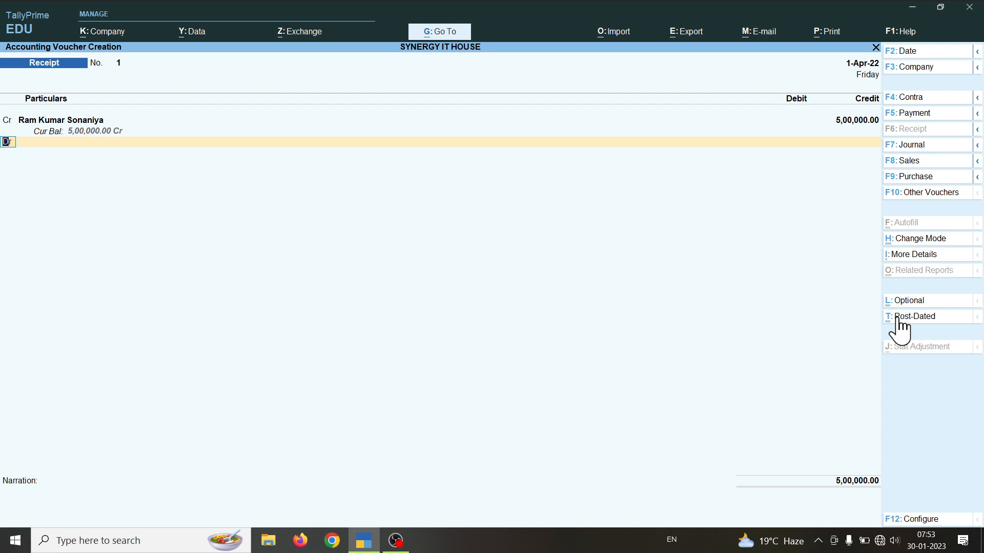
key("Return")
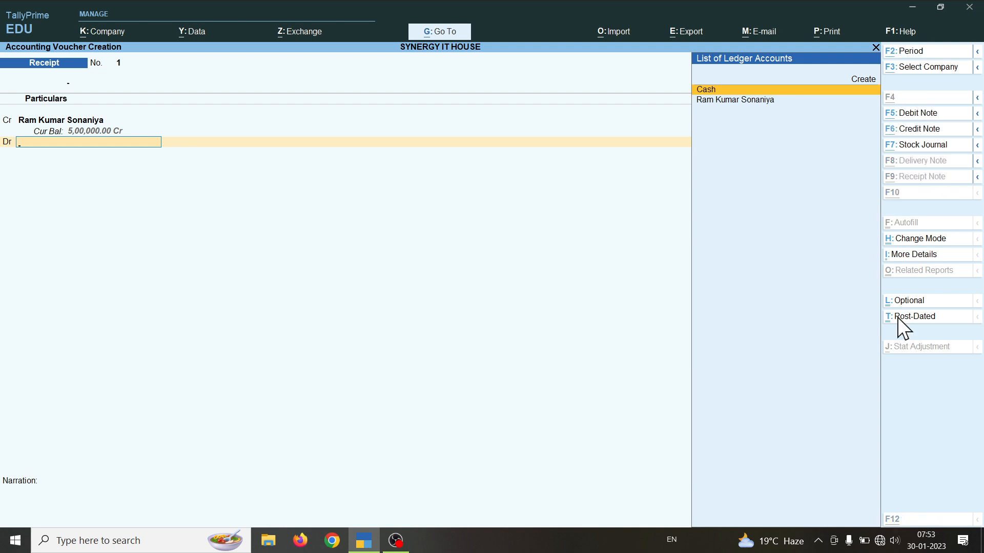
key("alt+c")
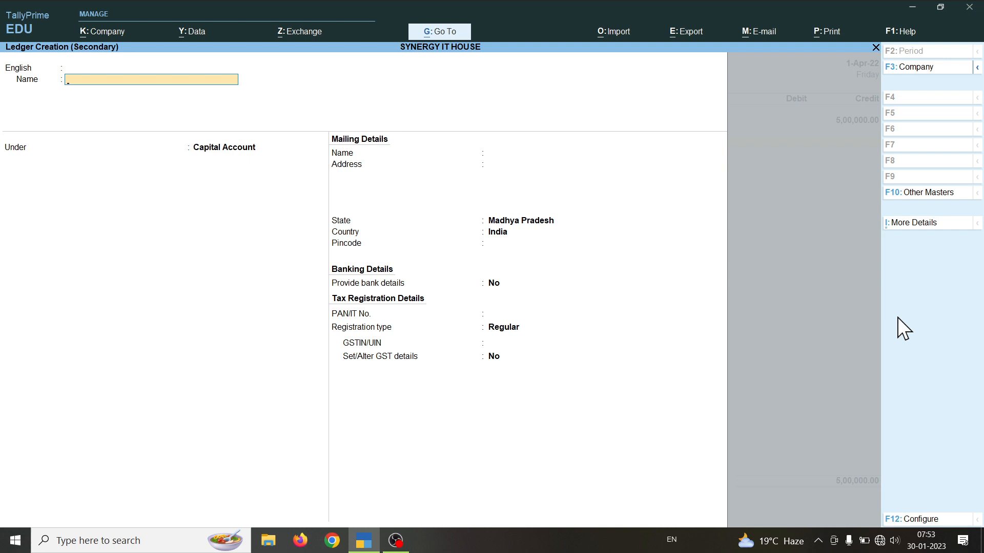
Step: Name the new ledger 'Sbi Bank' and place it under Bank Accounts
type("Sbi Bank")
key("Return")
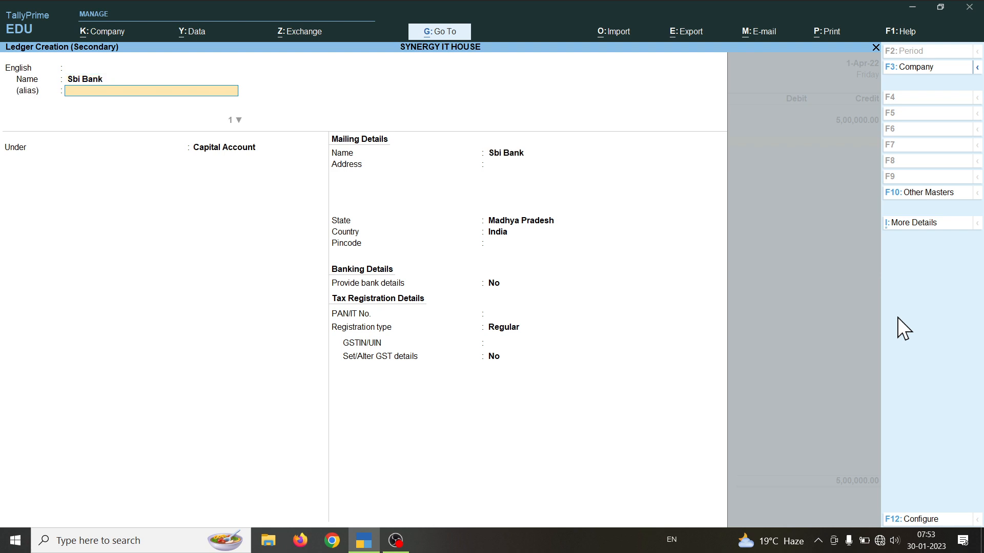
key("Return")
key("Return")
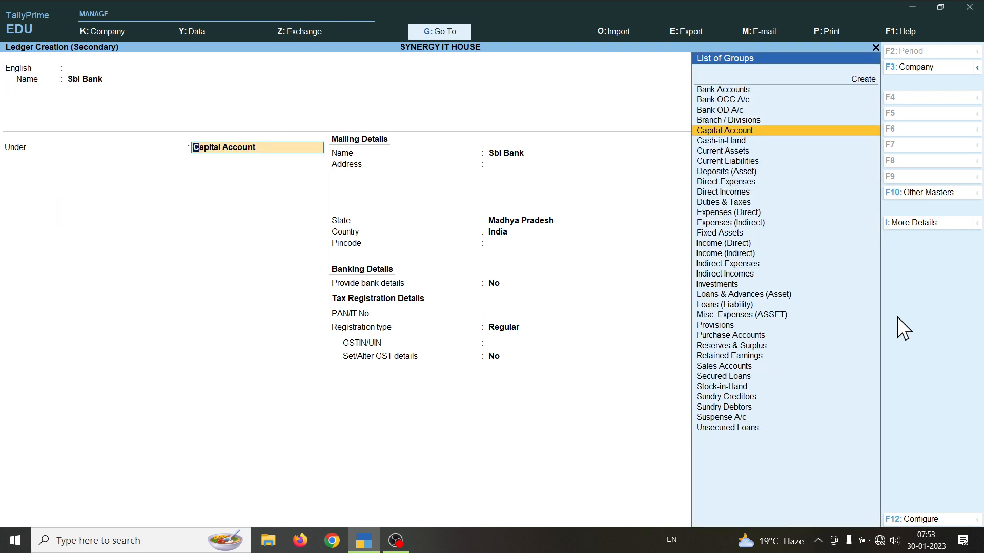
type("B")
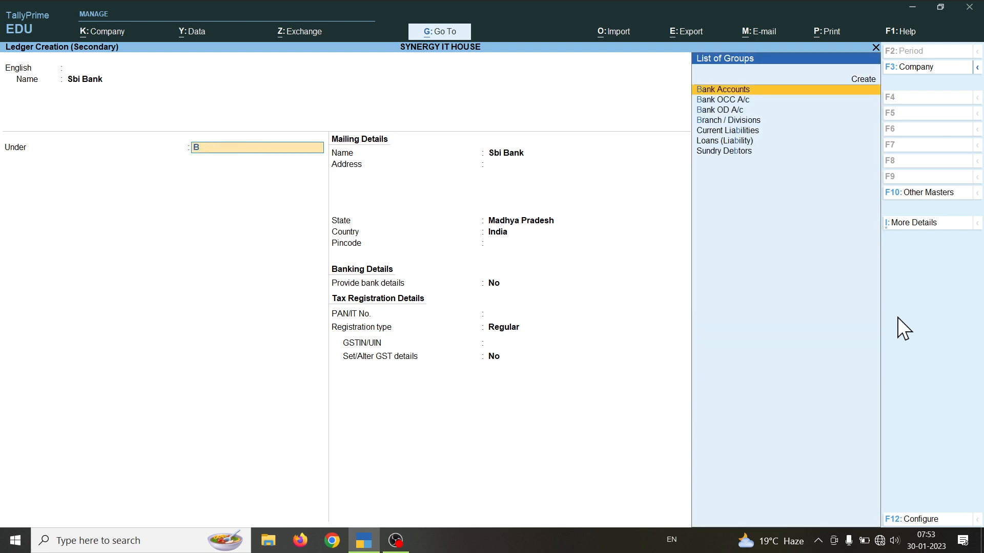
key("Return")
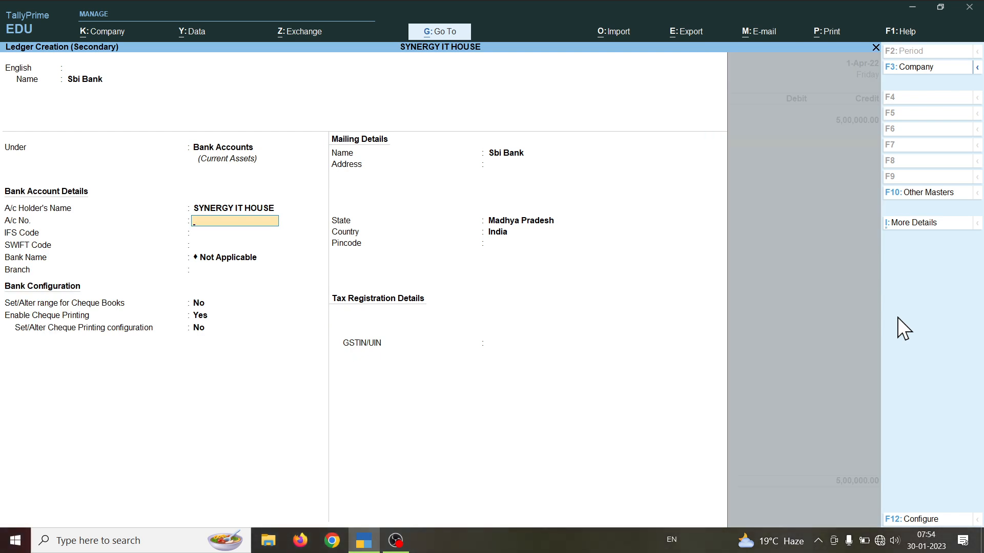
Step: Enter the bank account number, IFS code SBIN0003234 and branch Shujalpur
key("Return")
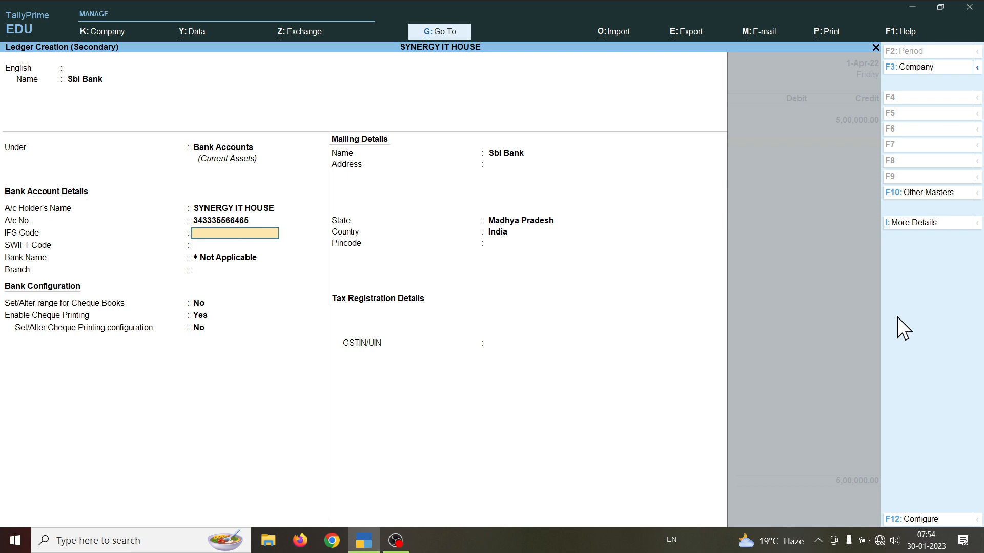
type("SBIN0003234")
key("Return")
key("Return")
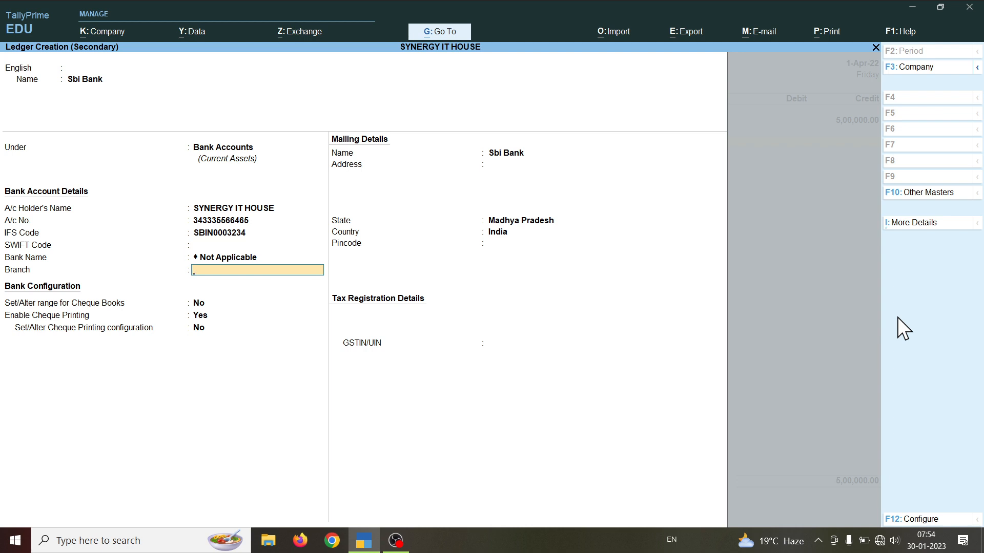
type("Shujalpur")
key("Return")
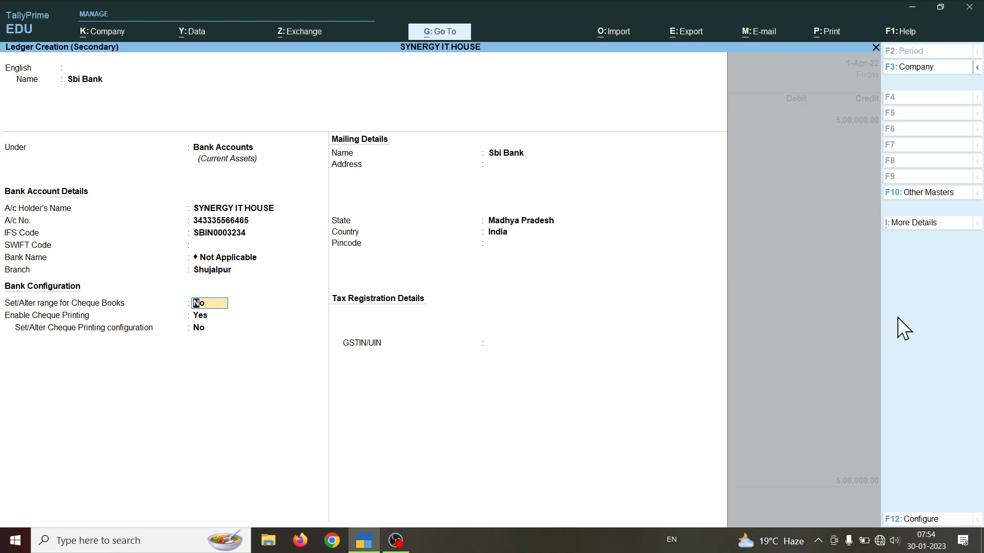
Step: Enable cheque book ranges and set numbers 343300 to 343399 for Sbi Bank
key("y")
key("Return")
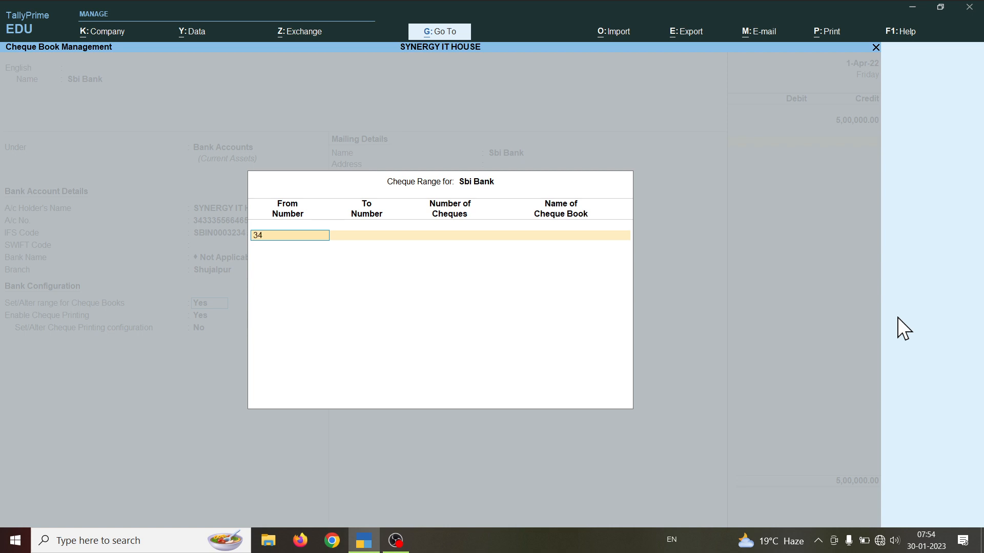
type("00")
key("Return")
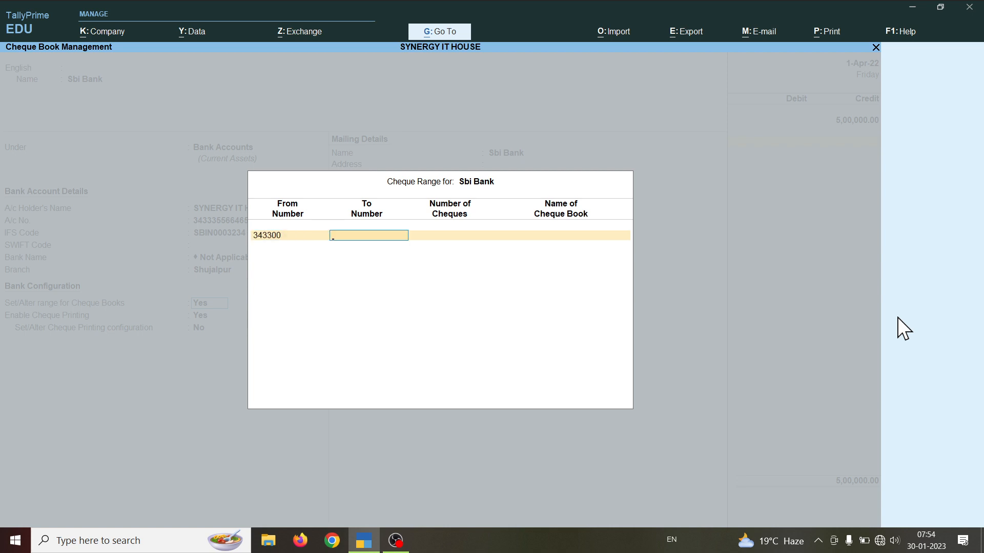
type("343399")
key("Return")
key("Return")
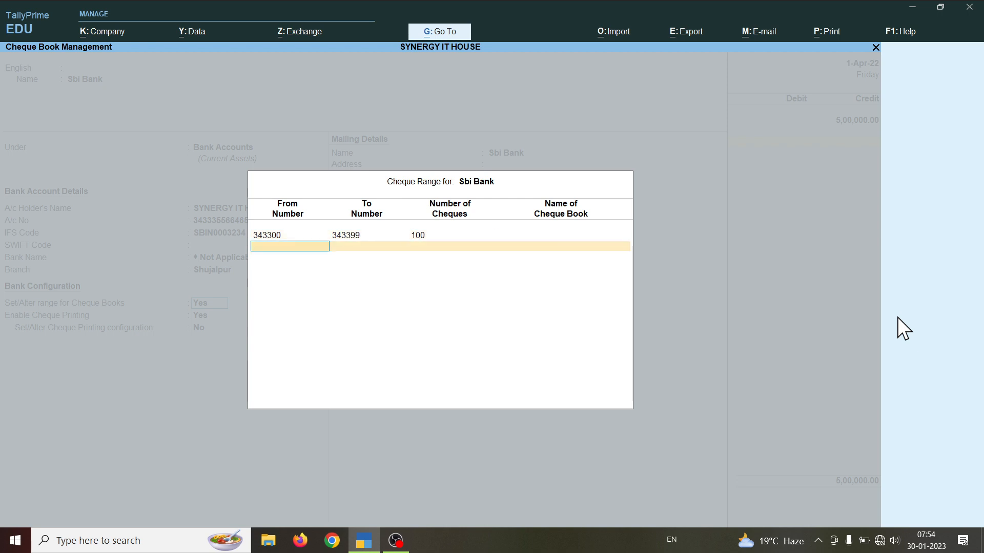
key("Return")
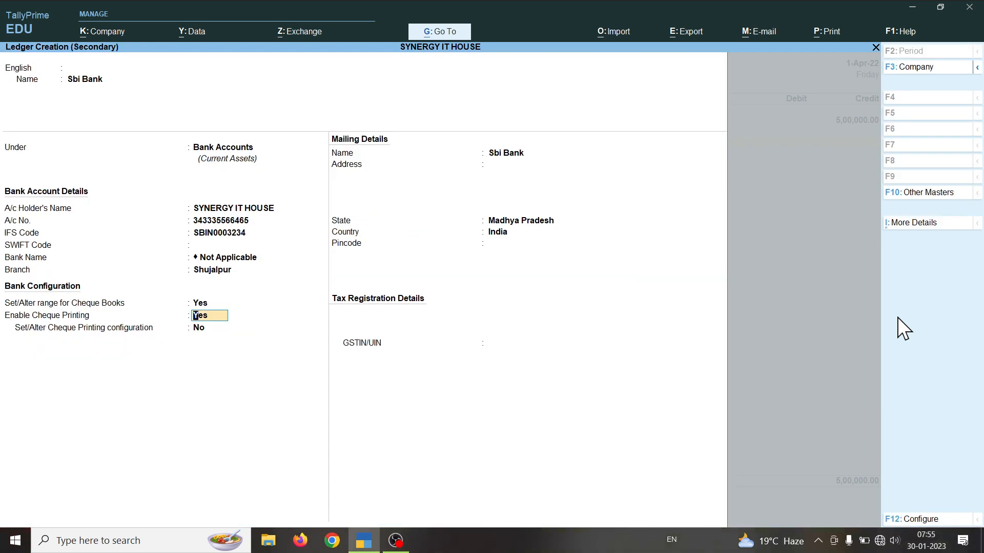
Step: Keep cheque printing enabled and State Madhya Pradesh, then save the Sbi Bank ledger
key("Return")
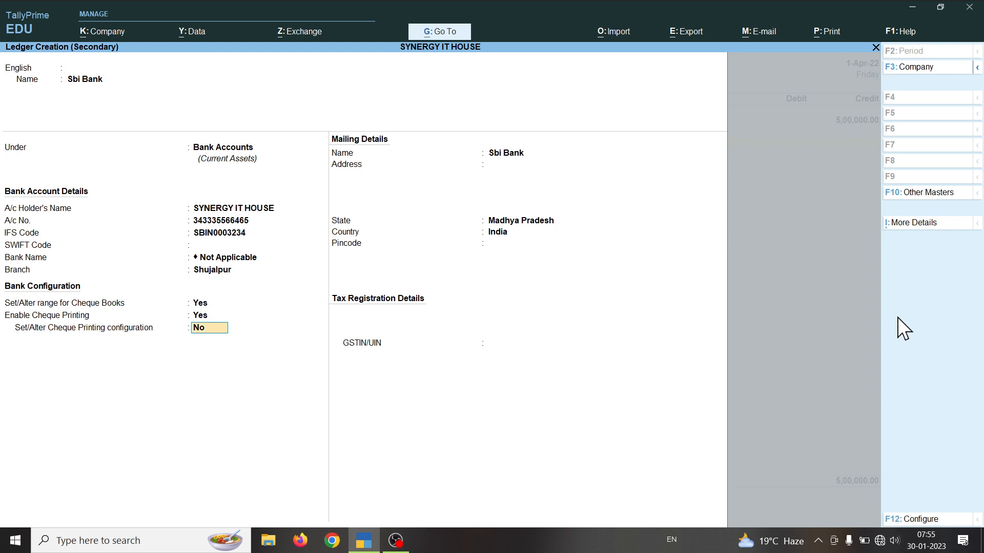
key("Return")
key("Return")
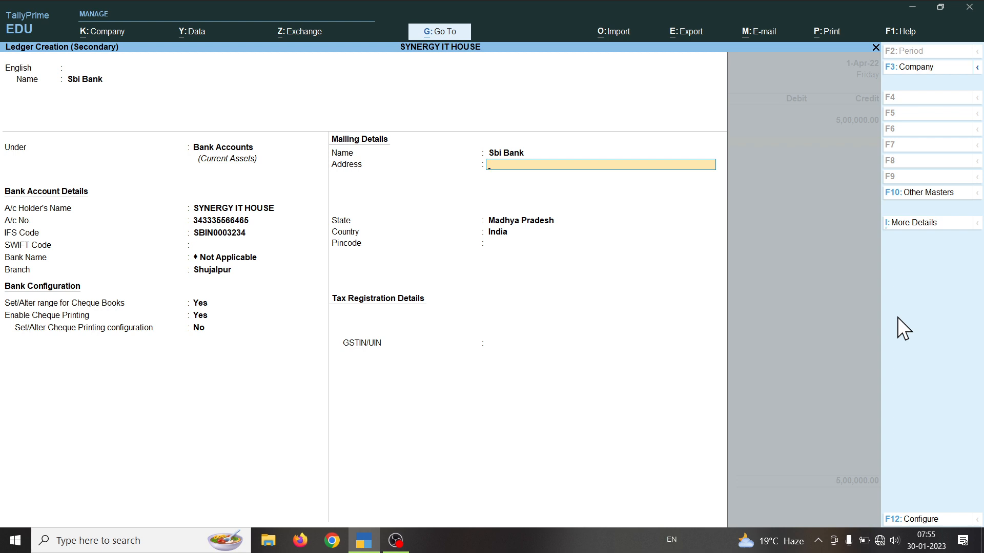
key("Return")
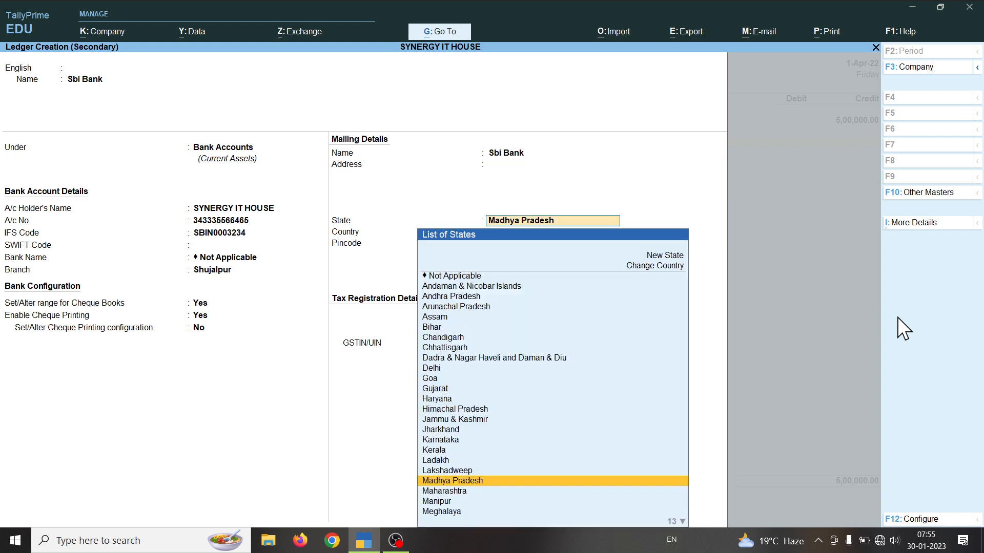
key("Return")
key("Return")
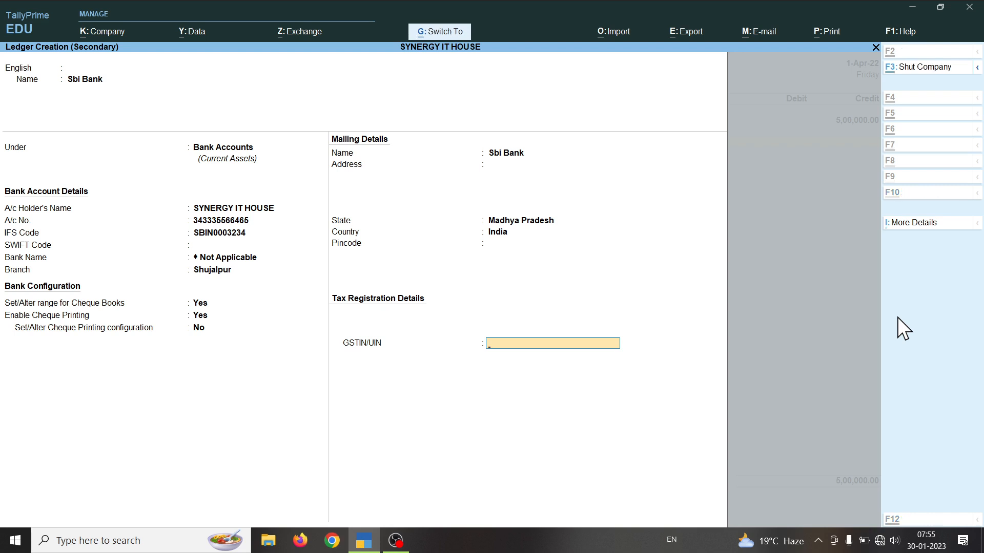
key("ctrl+a")
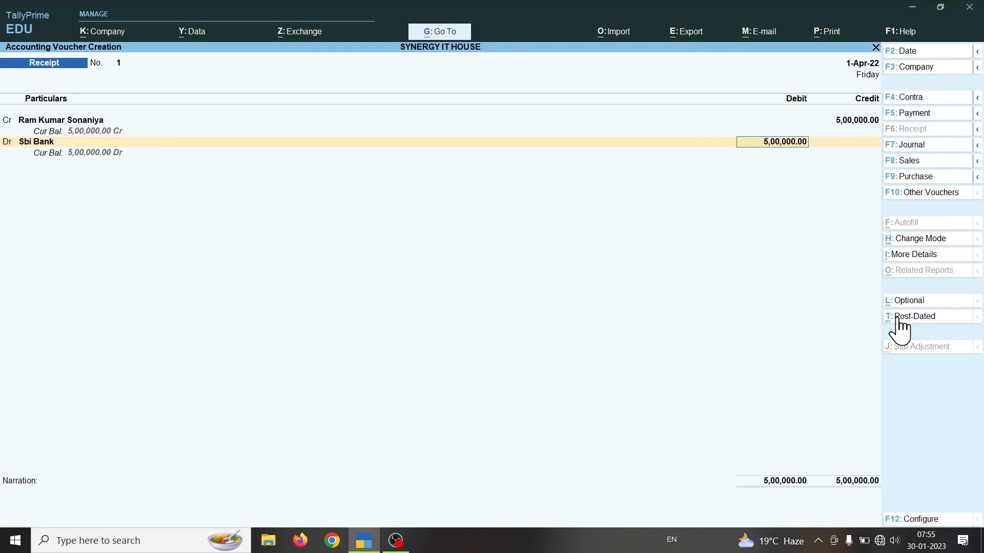
Step: Debit Sbi Bank 3,00,000.00 in the receipt
type("3")
type("000")
key("Return")
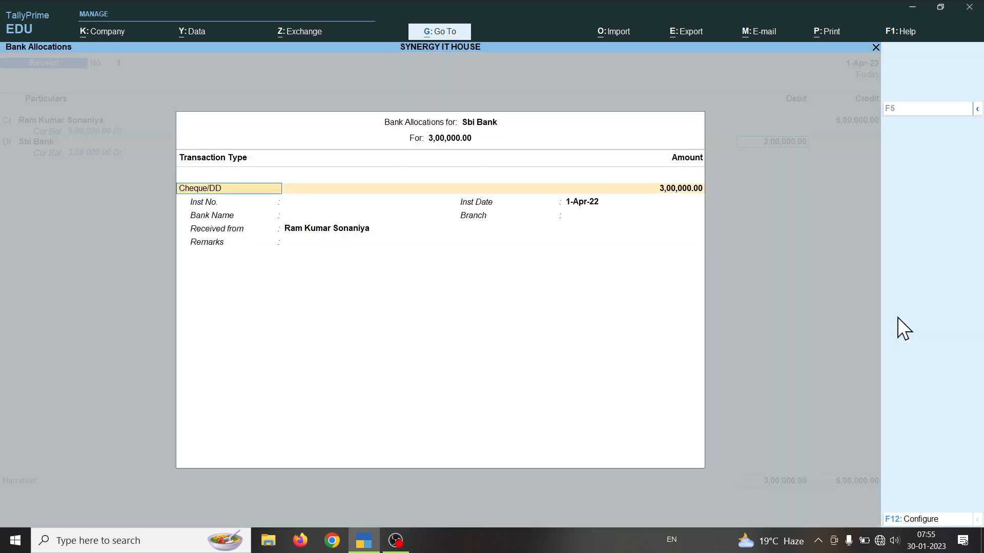
Step: Allocate the bank amount as Cheque/DD with bank name Not Applicable, then add another line
key("Return")
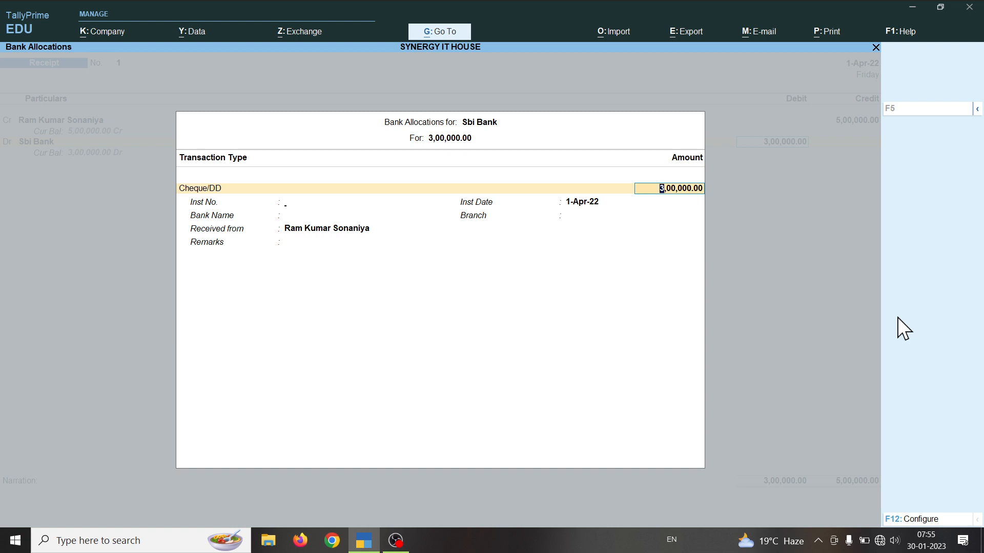
key("Return")
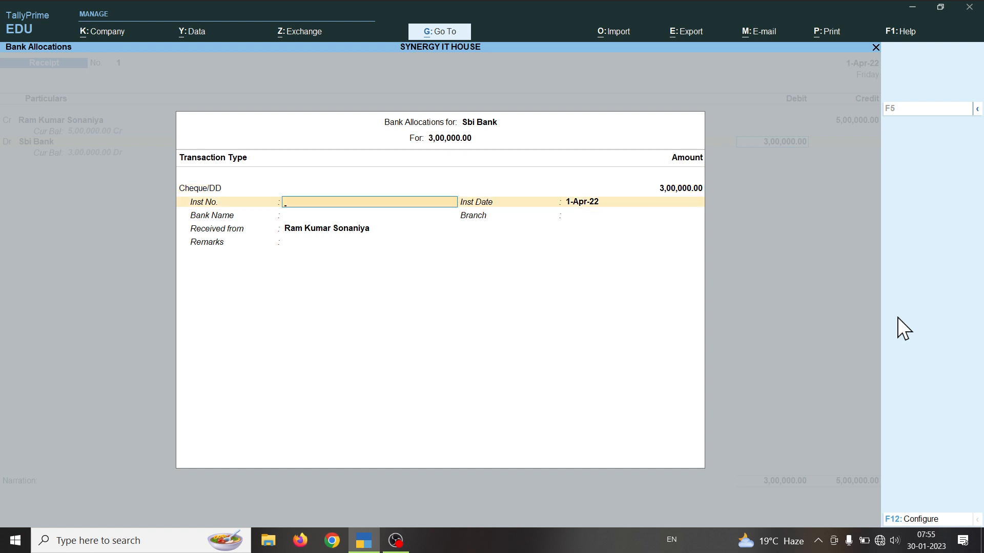
key("BackSpace")
key("BackSpace")
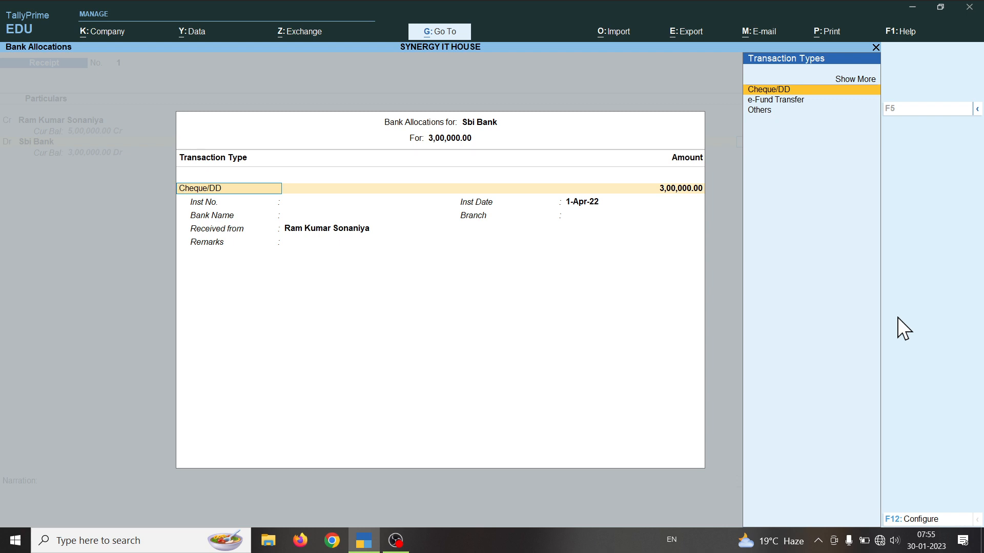
key("Return")
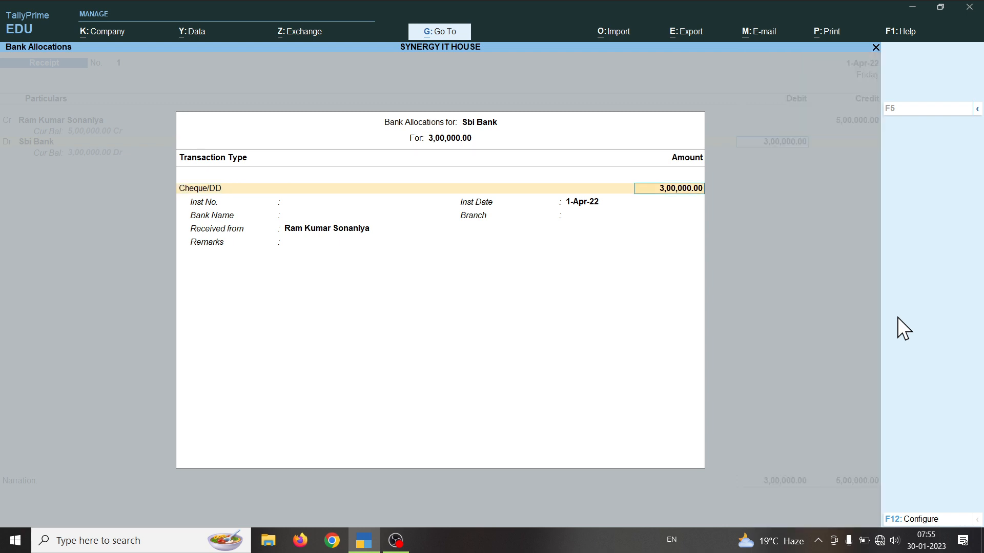
key("Return")
key("Return")
key("Return")
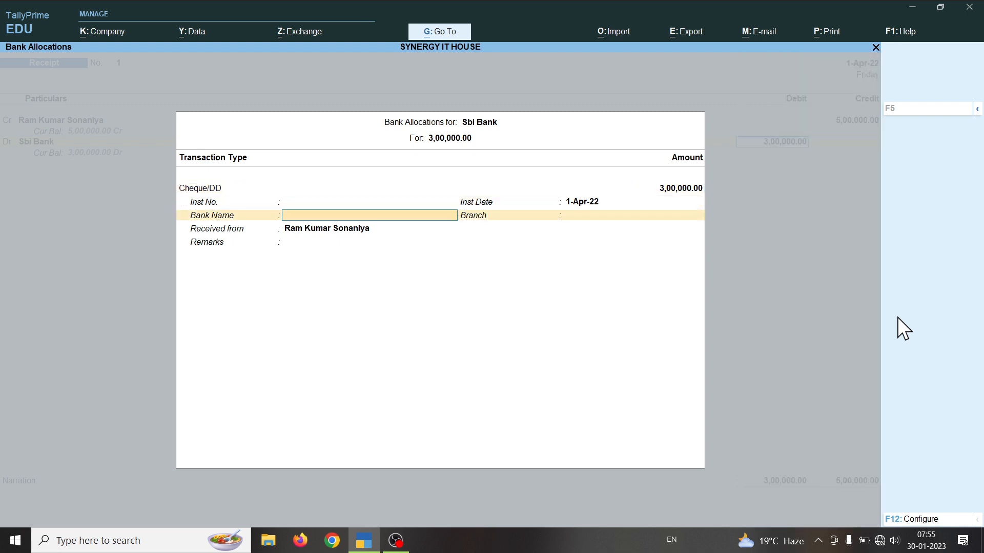
key("Return")
key("BackSpace")
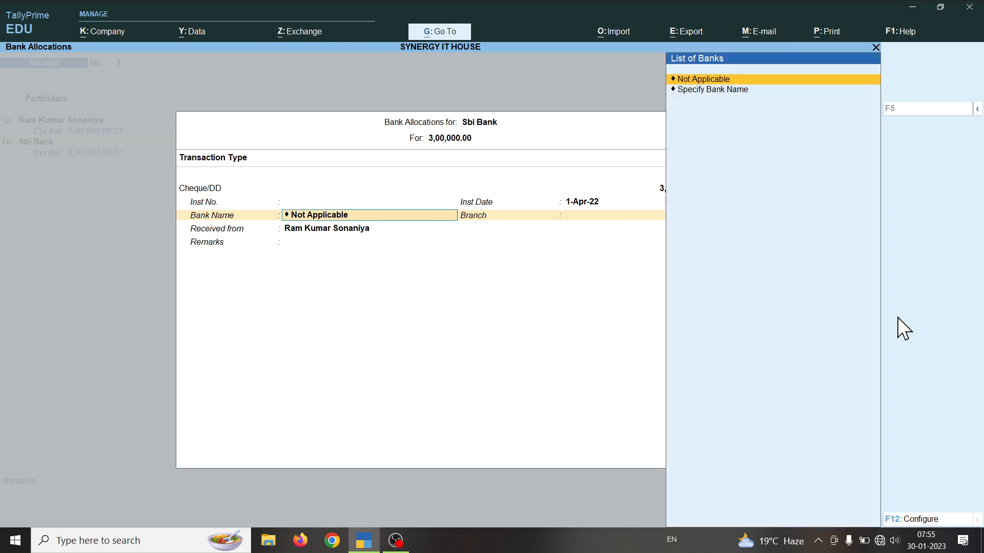
key("Return")
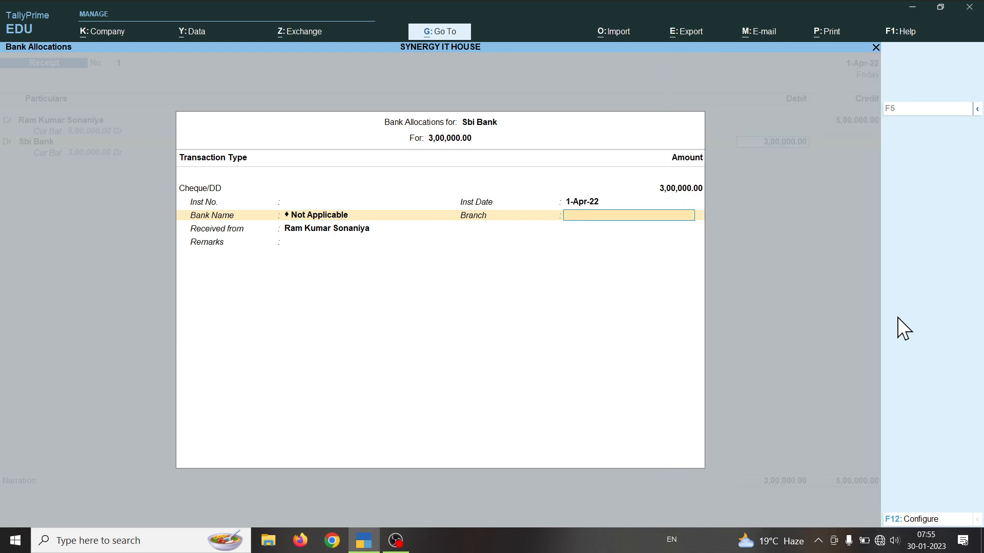
key("Return")
key("Return")
key("Return")
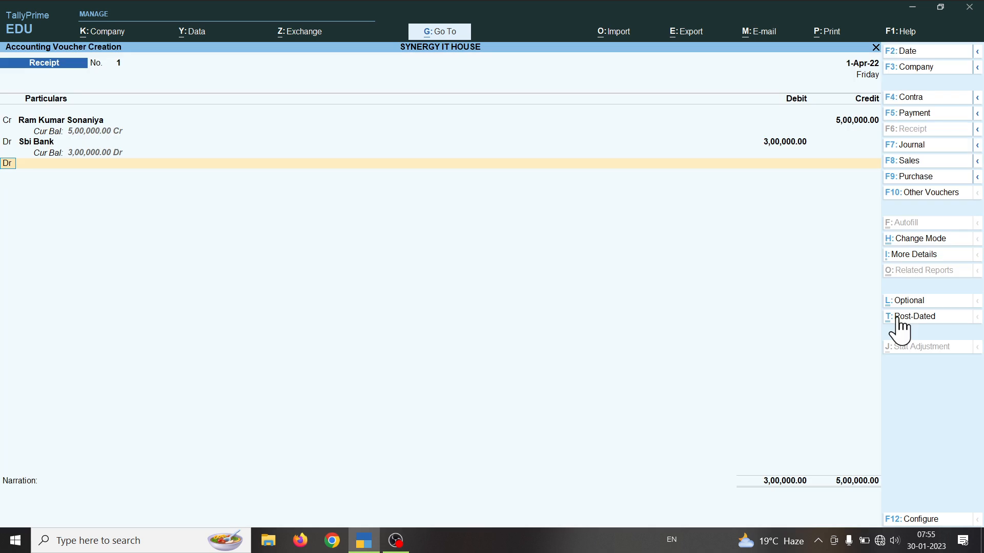
Step: Debit Cash 2,00,000.00 to balance the receipt at 5,00,000.00 and reach the save prompt
key("Return")
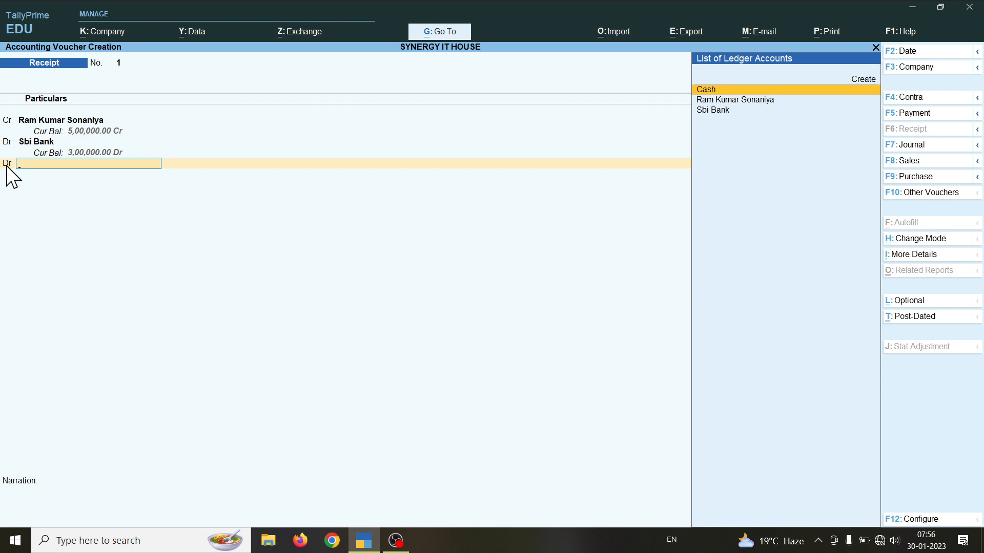
key("Return")
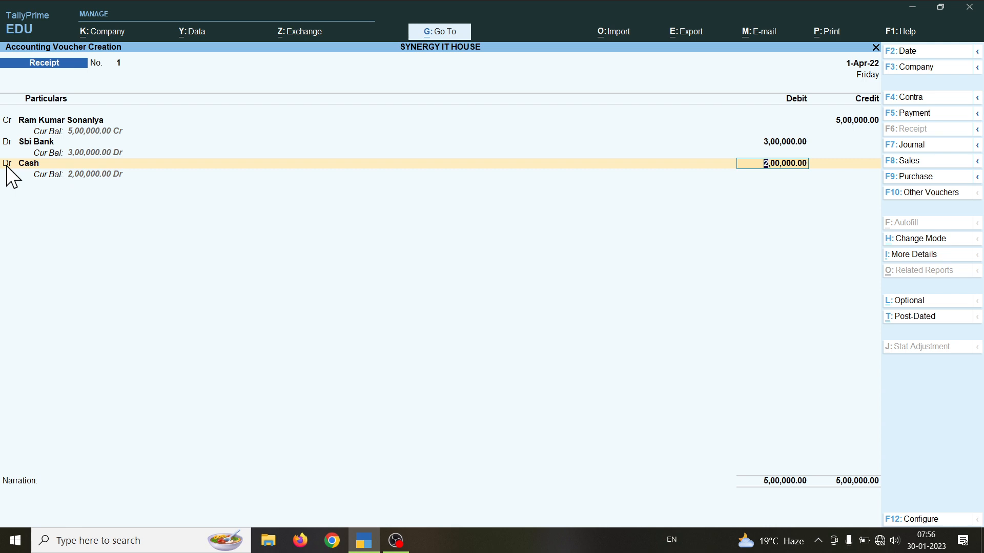
key("Return")
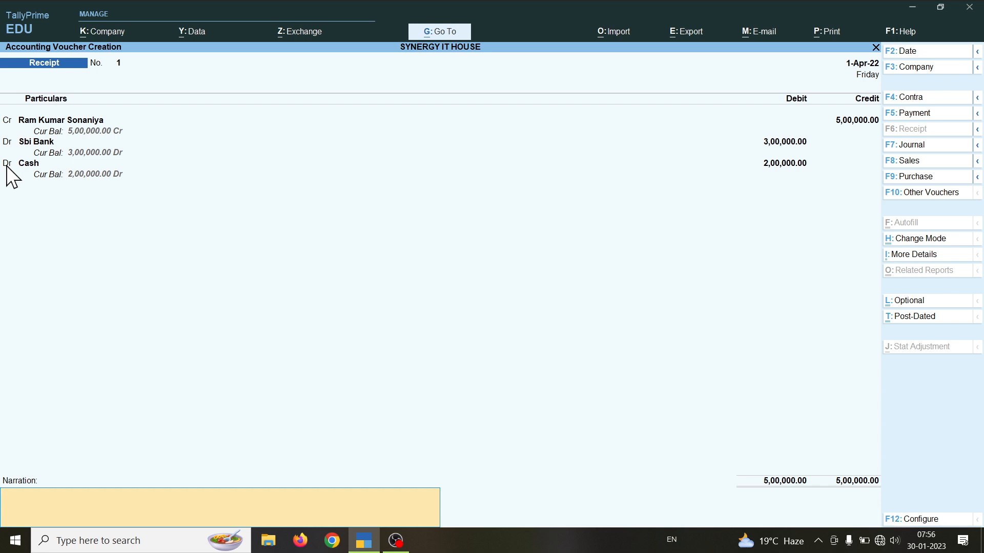
key("Return")
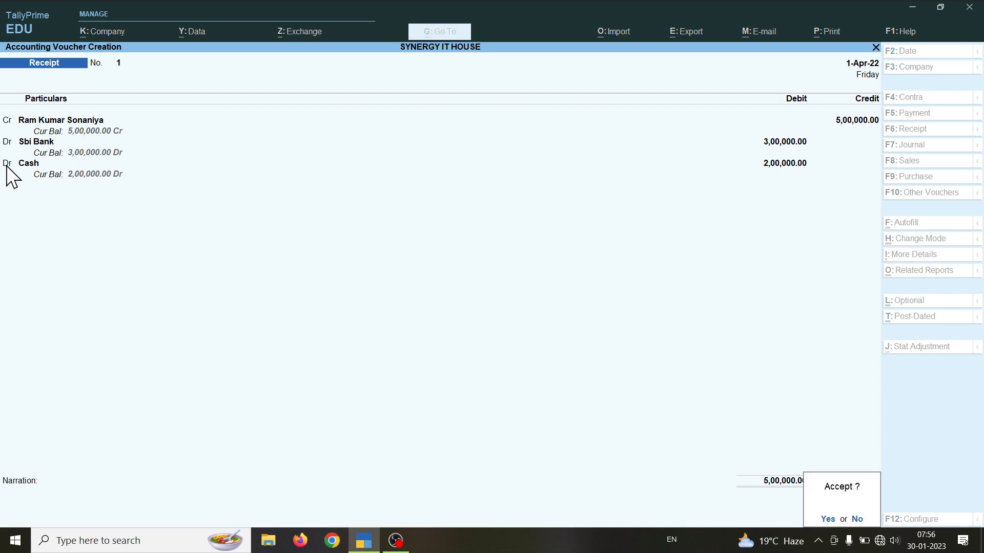
Step: Save receipt voucher 1, quit the blank second voucher and open the Balance Sheet
key("Return")
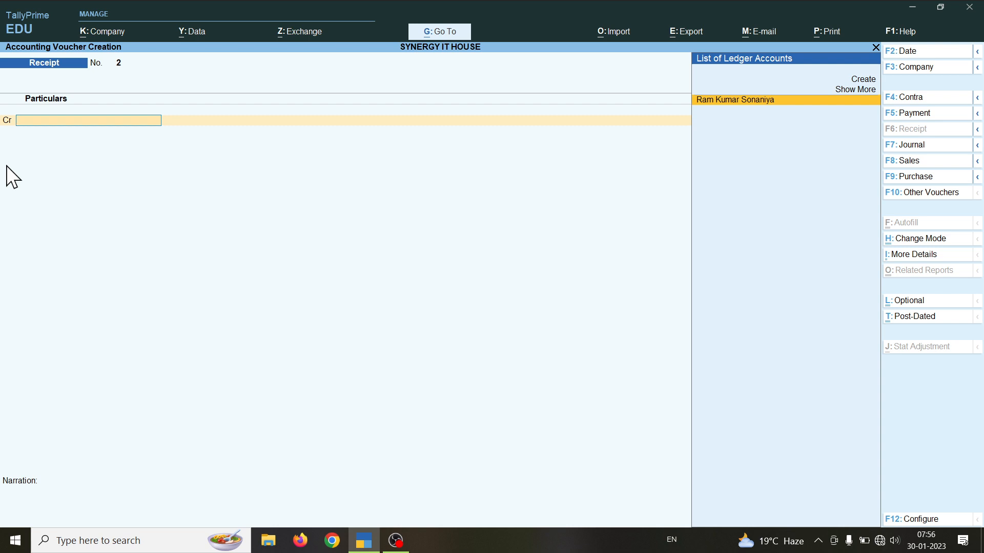
key("Escape")
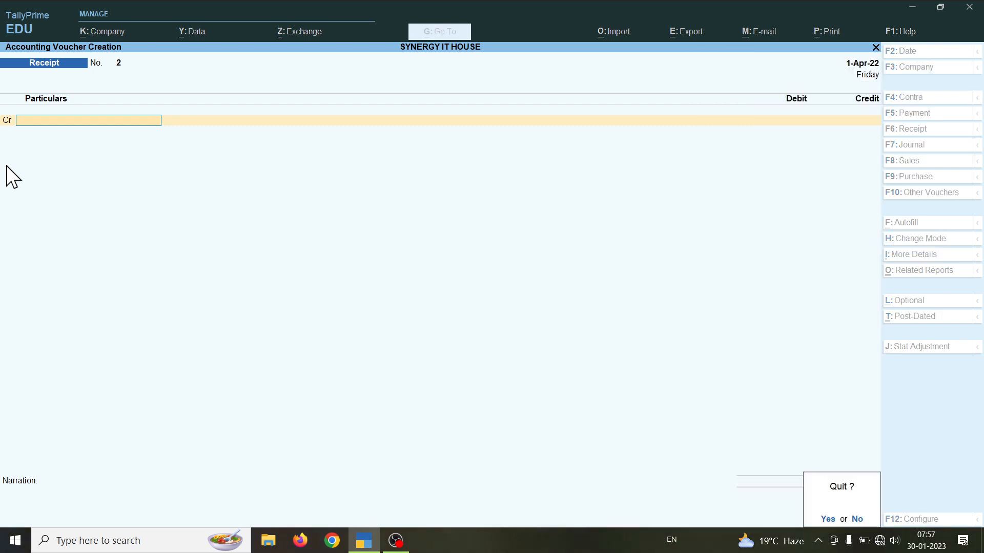
key("Return")
key("b")
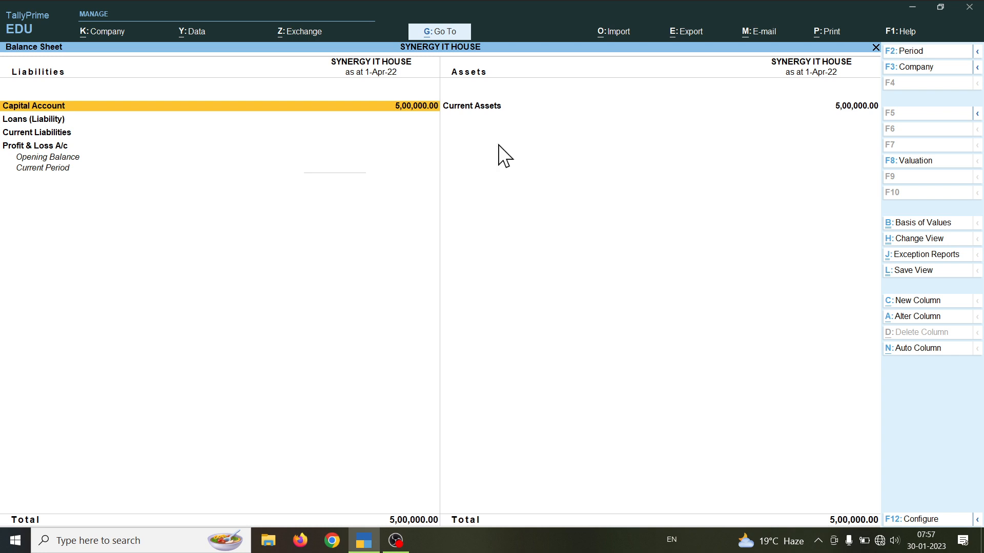
Step: Check the recorder's microphone settings, then return to the TallyPrime Balance Sheet
left_click(849, 541)
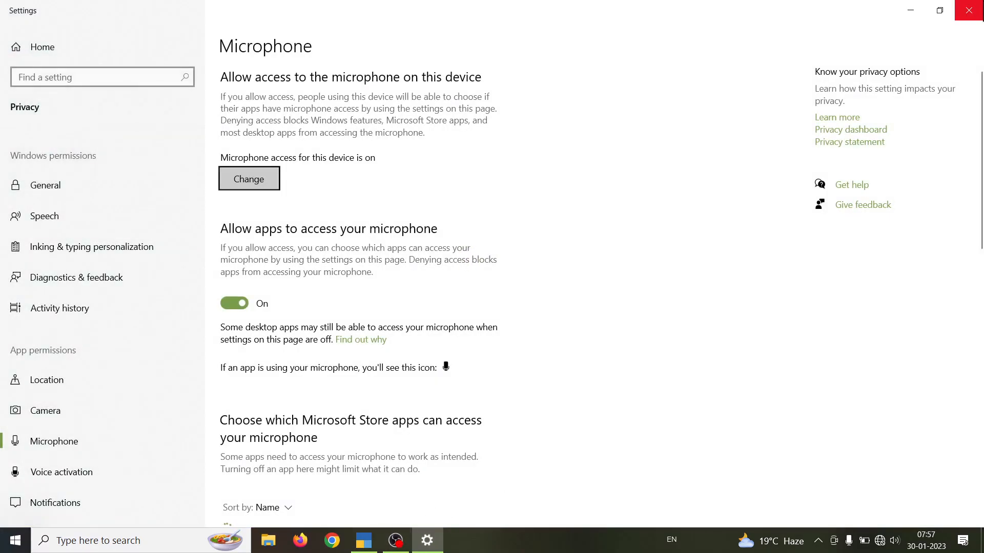
left_click(976, 5)
left_click(395, 541)
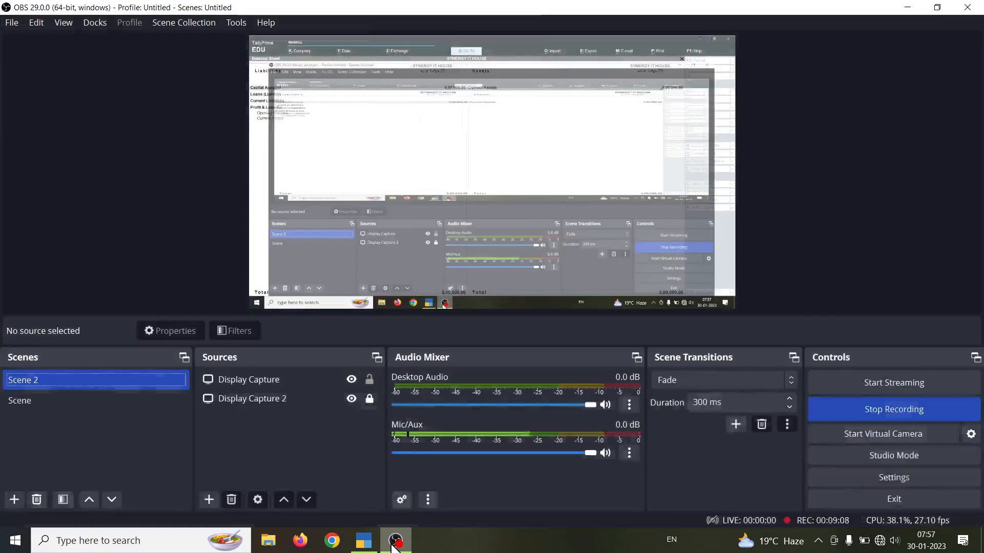
left_click(361, 543)
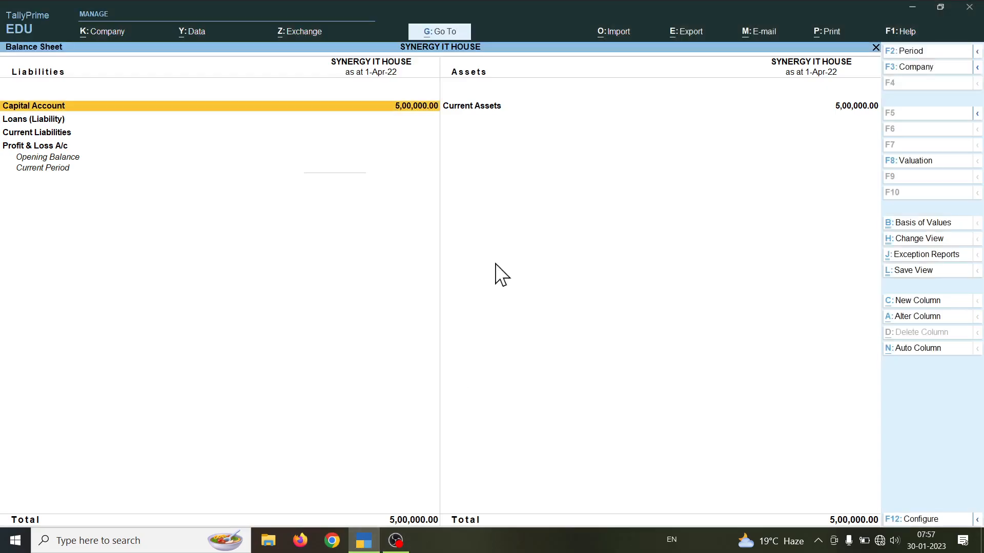
Step: Leave the Balance Sheet, start a Purchase voucher (F9) and list its voucher modes
key("Escape")
key("v")
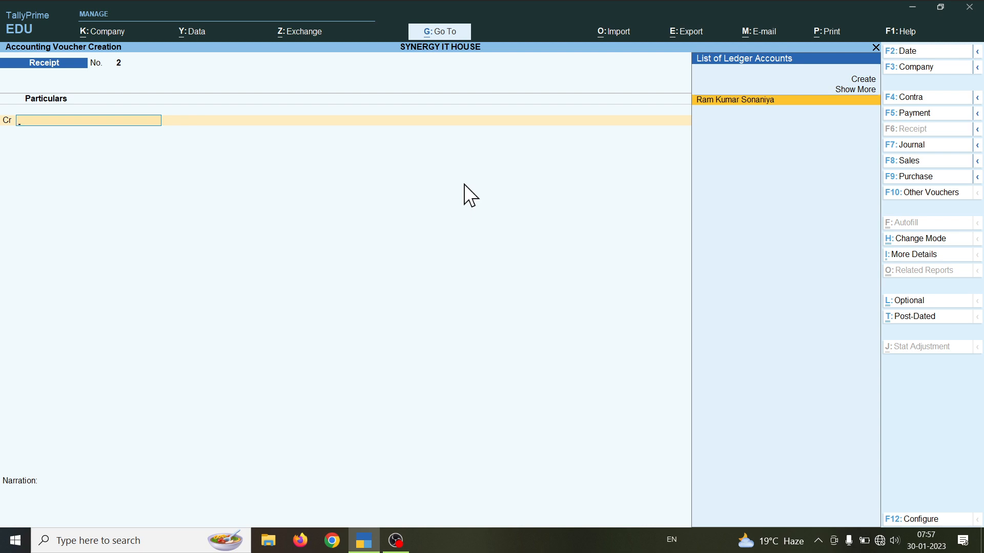
key("F9")
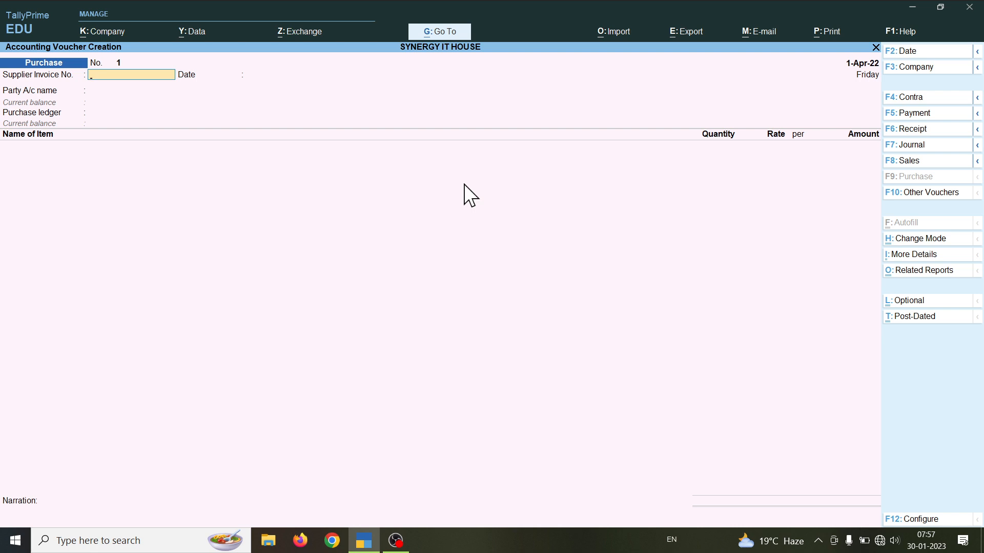
key("ctrl+h")
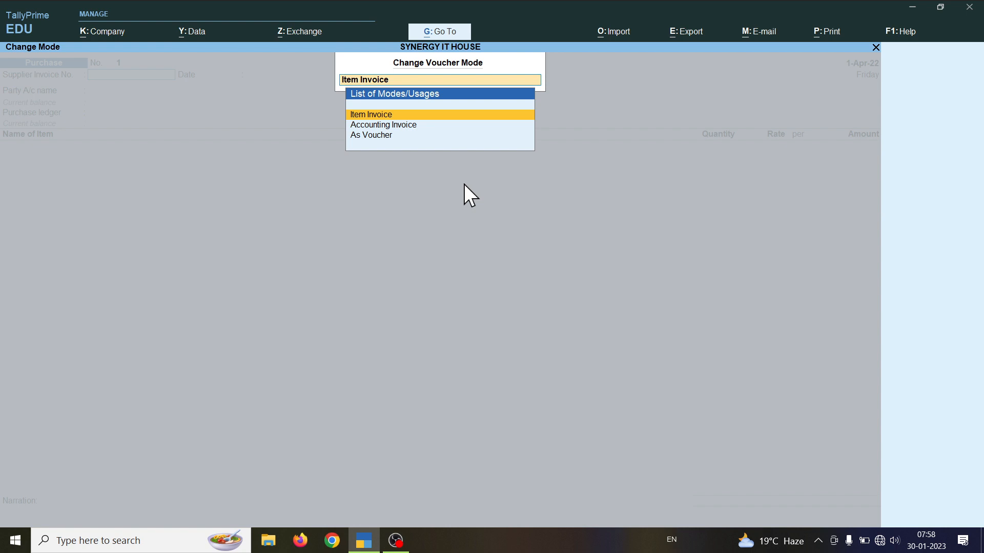
Step: Keep Item Invoice as the purchase voucher's mode after considering Accounting Invoice
key("Down")
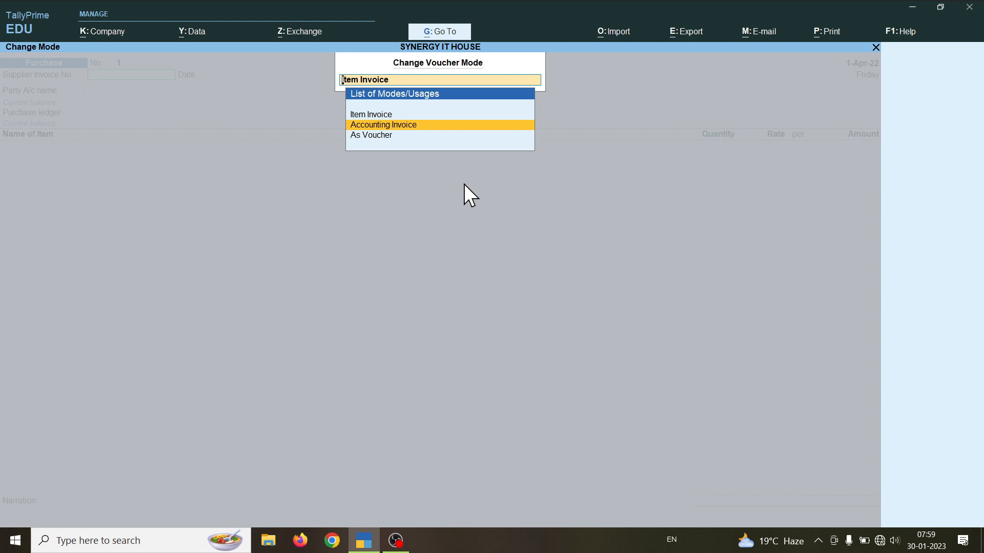
key("Up")
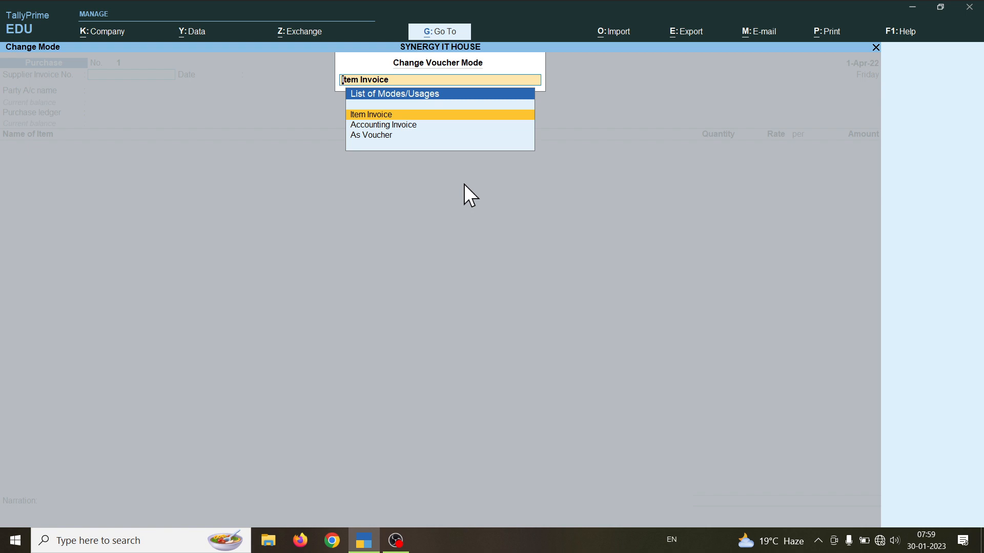
key("Return")
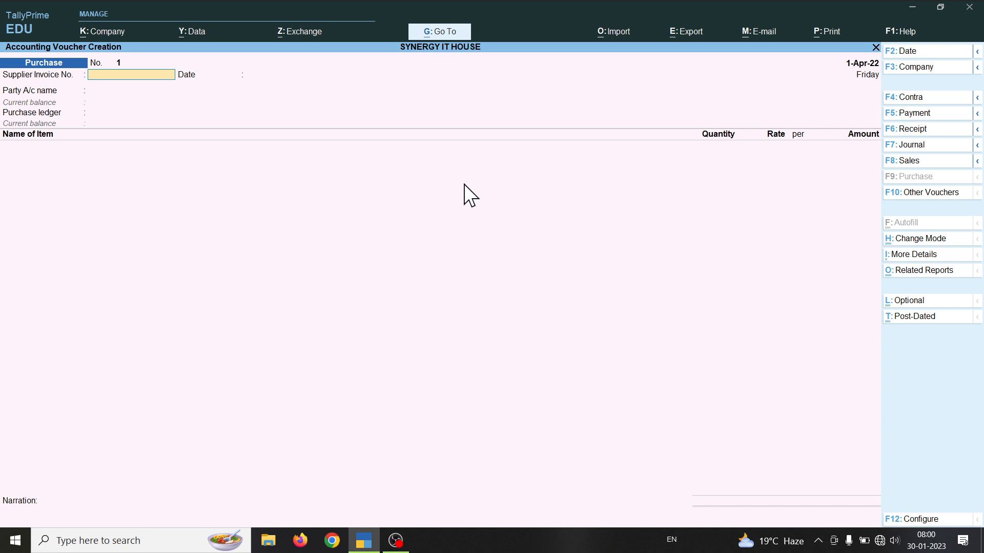
Step: Enter supplier invoice no. hc/21-22/010600 with invoice date 31-03-22
type("hc/21-22")
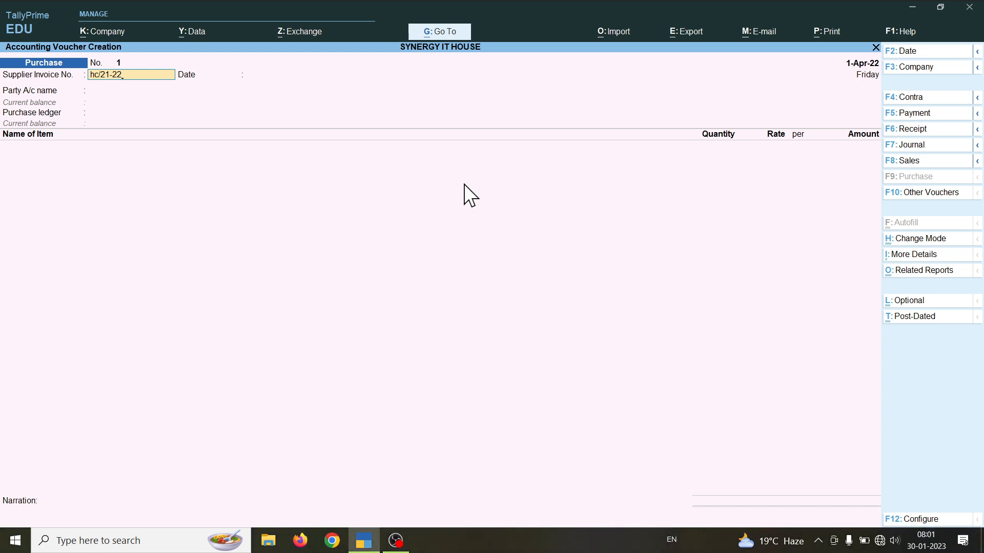
type("/010600")
key("Return")
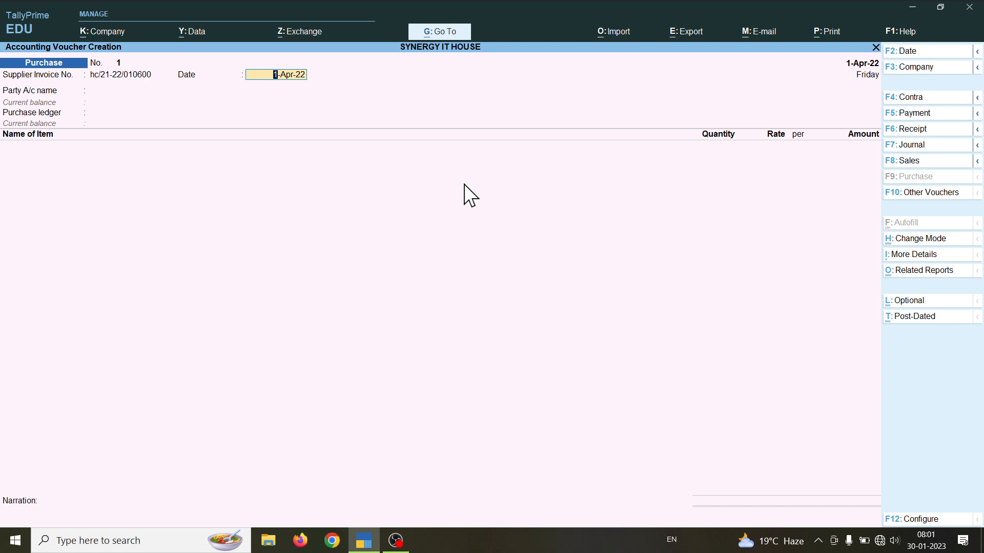
type("31-03-22")
key("Return")
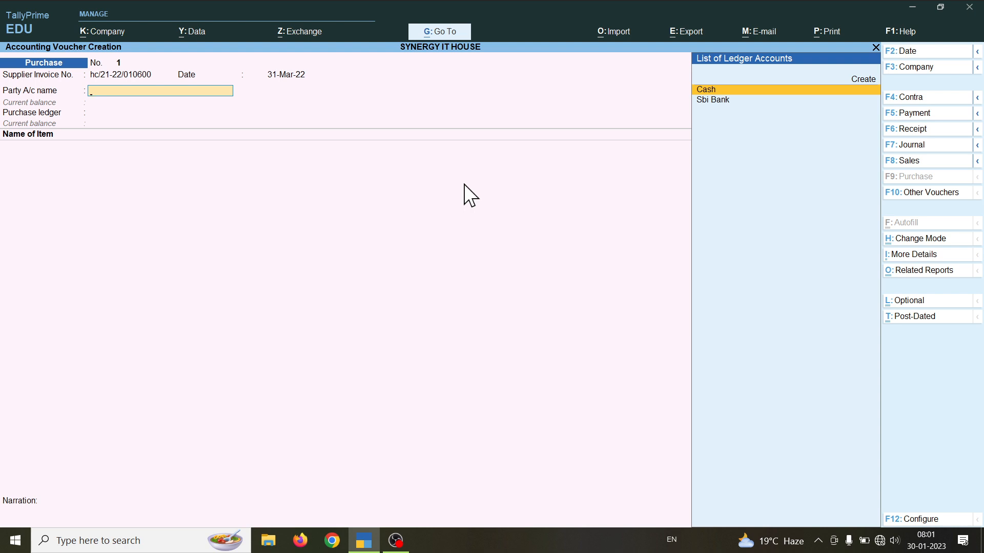
Step: Create a new ledger named SB COMPUTER under Sundry Creditors
key("ctrl")
key("alt+c")
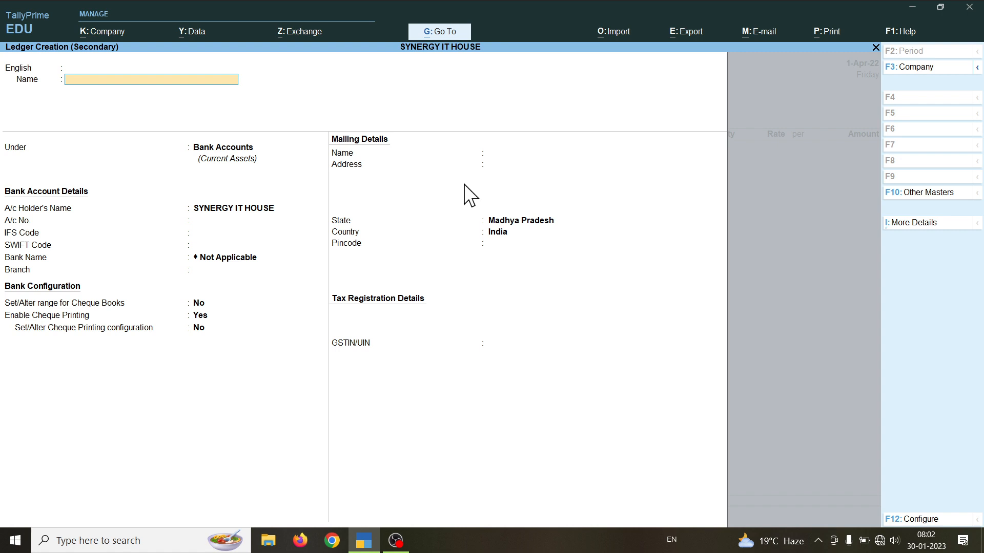
type("SB COMPUTER")
key("Return")
key("Return")
key("Return")
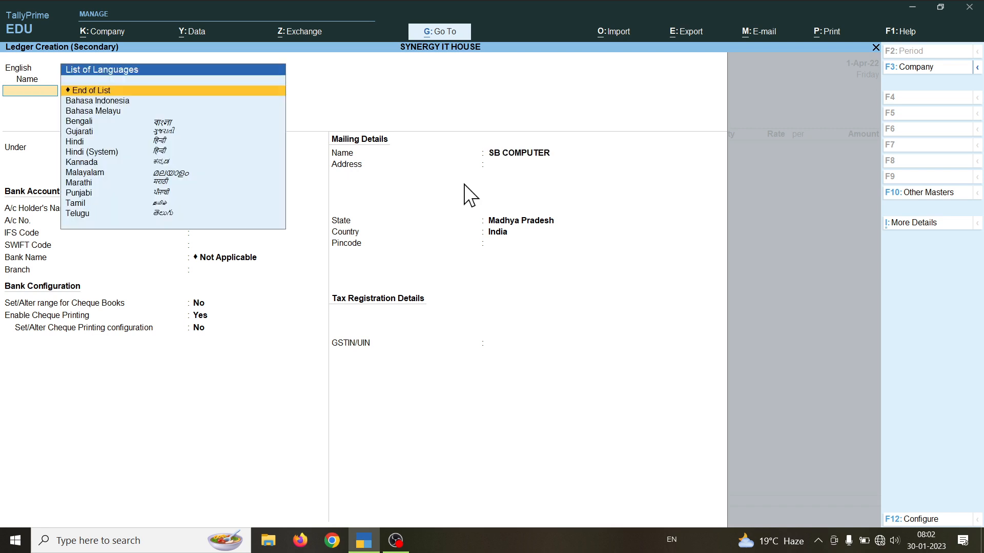
type("s")
key("Down")
key("Down")
key("Down")
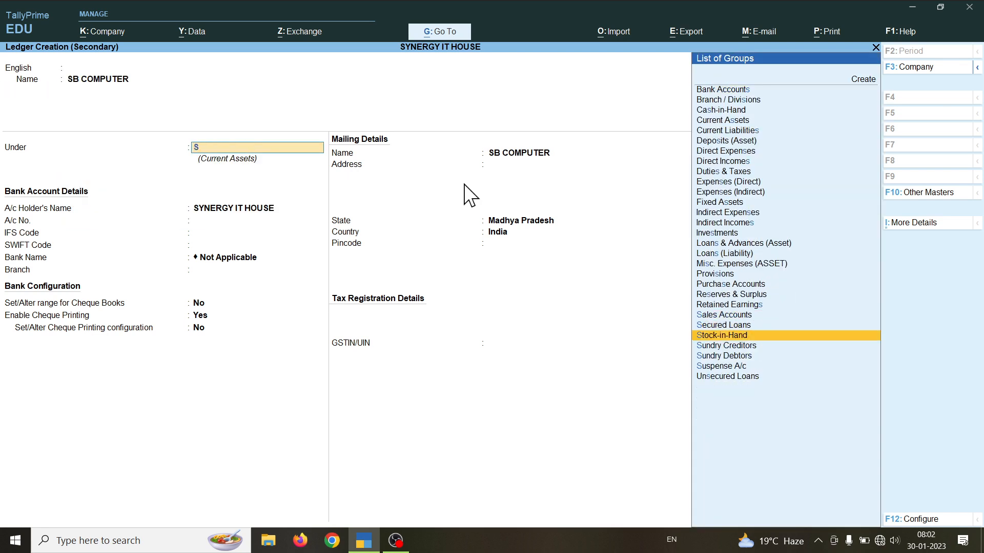
key("Return")
key("Return")
key("Return")
key("Return")
key("Return")
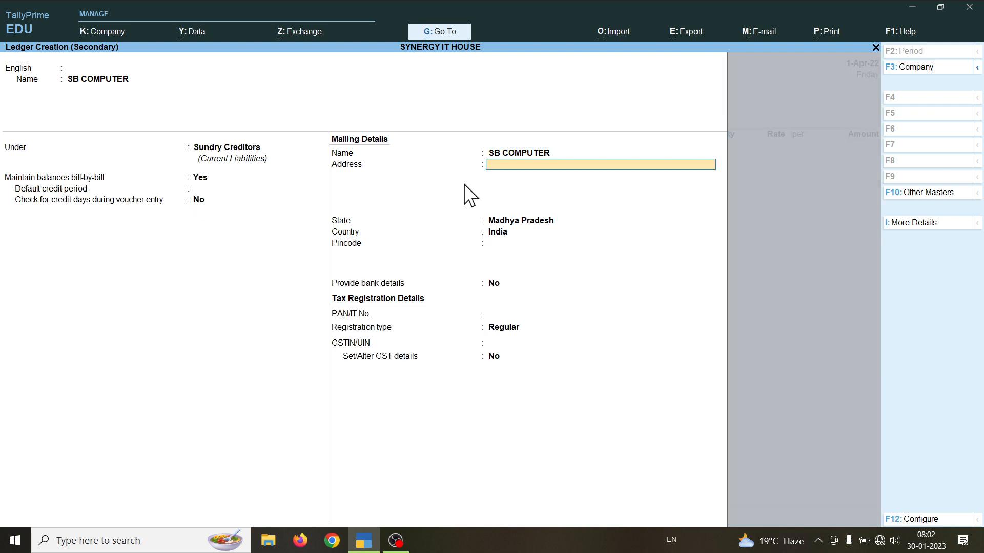
Step: Give SB COMPUTER address INDORE, state Madhya Pradesh, no GSTIN, and enable GST details
type("INDORE")
key("Return")
key("Return")
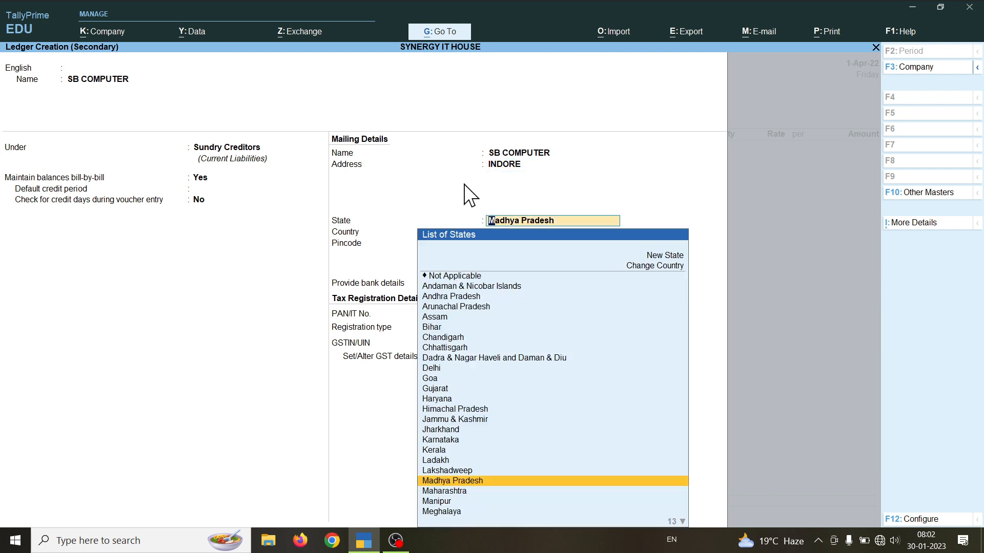
key("Return")
key("Return")
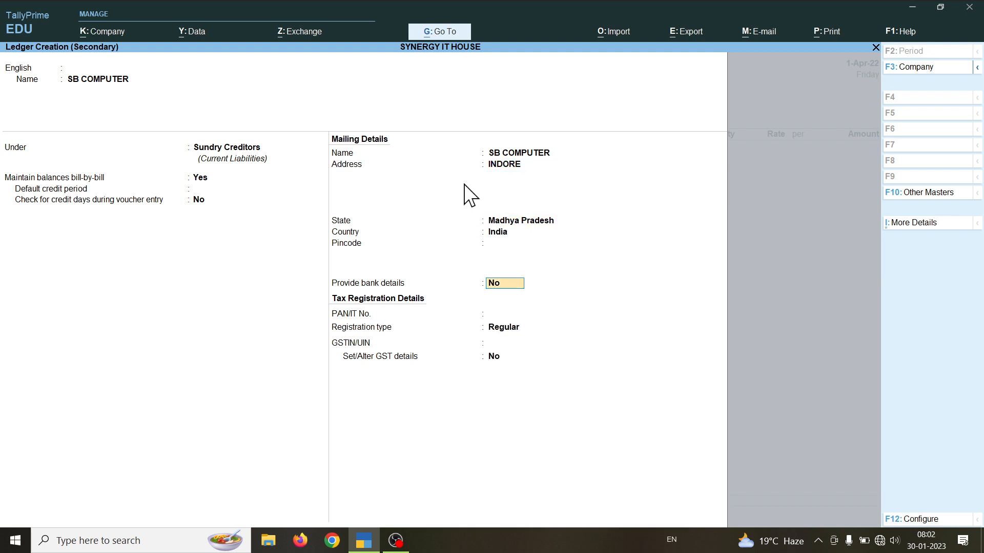
key("Return")
key("Return")
key("Return")
key("Return")
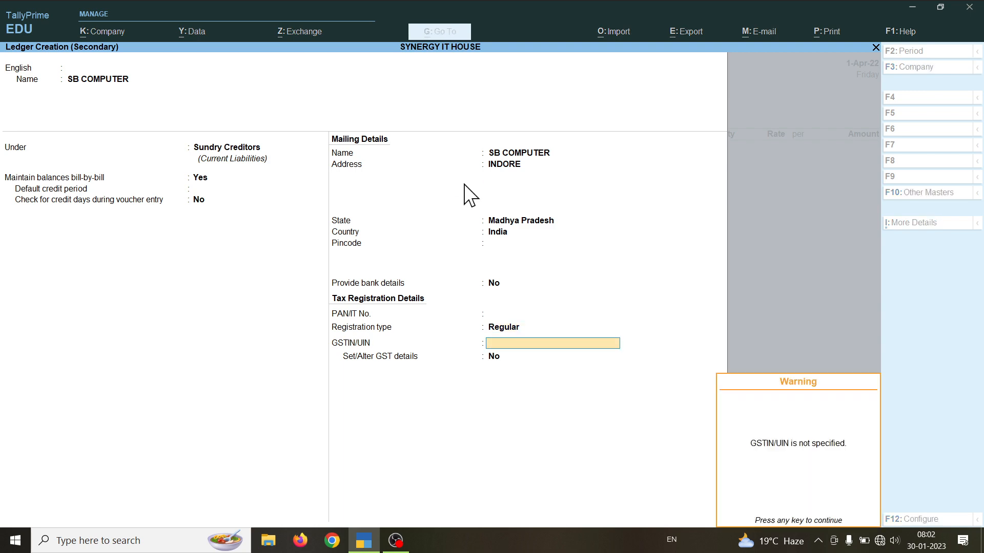
key("Return")
type("y")
key("Return")
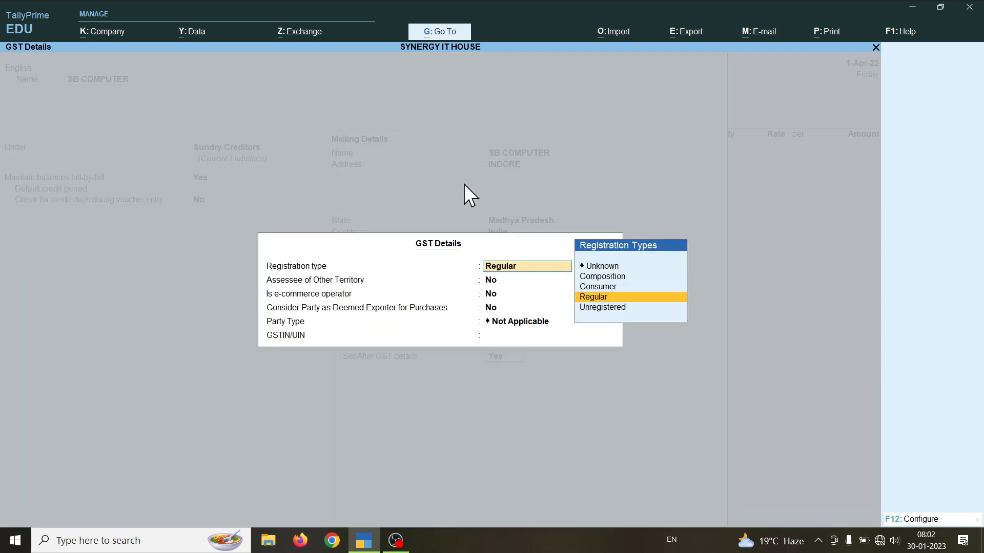
Step: Accept the GST details and save SB COMPUTER as the voucher's supplier
key("ctrl+a")
key("Return")
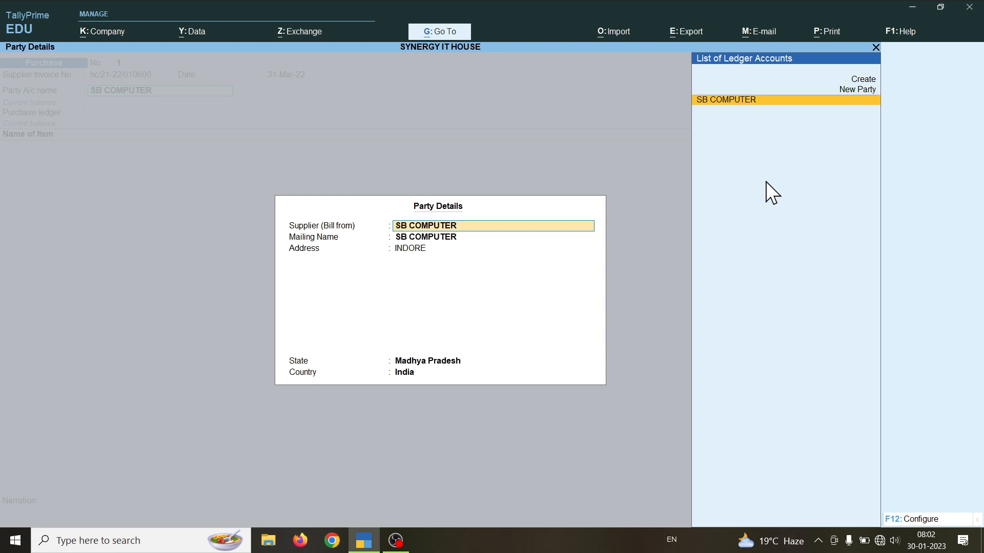
Step: Accept SB COMPUTER's party details (INDORE, Madhya Pradesh) to reach the purchase ledger field
key("Return")
key("Return")
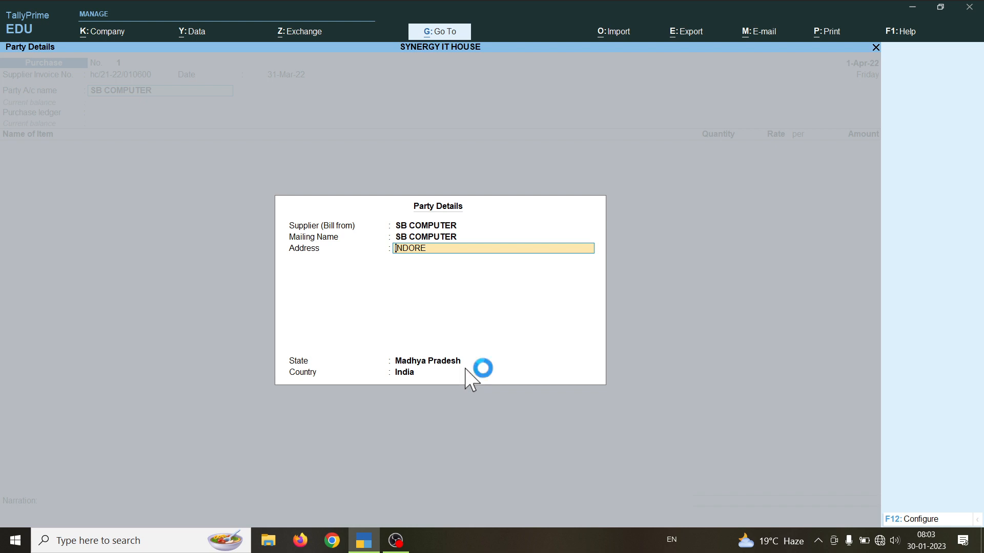
key("Return")
key("Return")
key("Return")
key("Return")
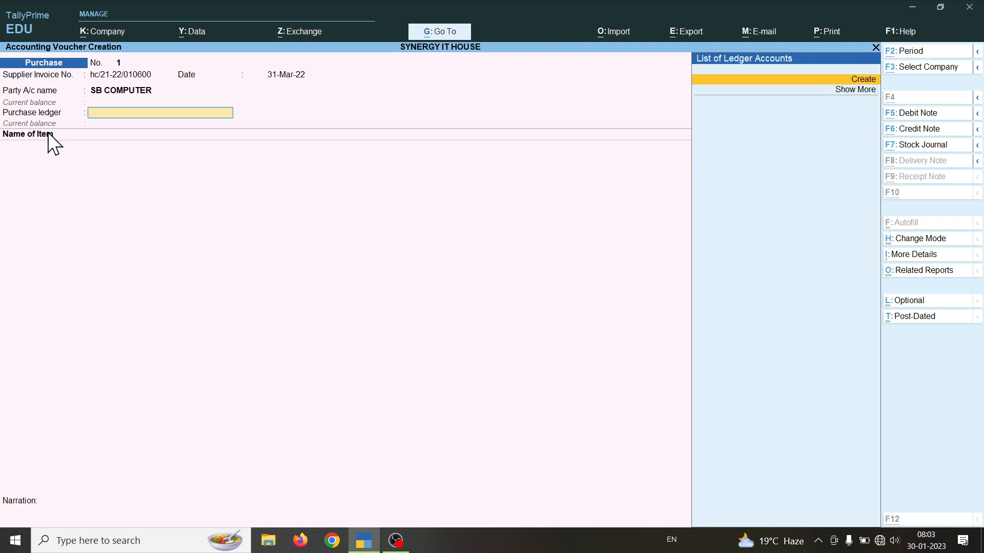
Step: Open a ledger creation form from the voucher and name the purchase ledger PURCHSER A/CC
key("alt+c")
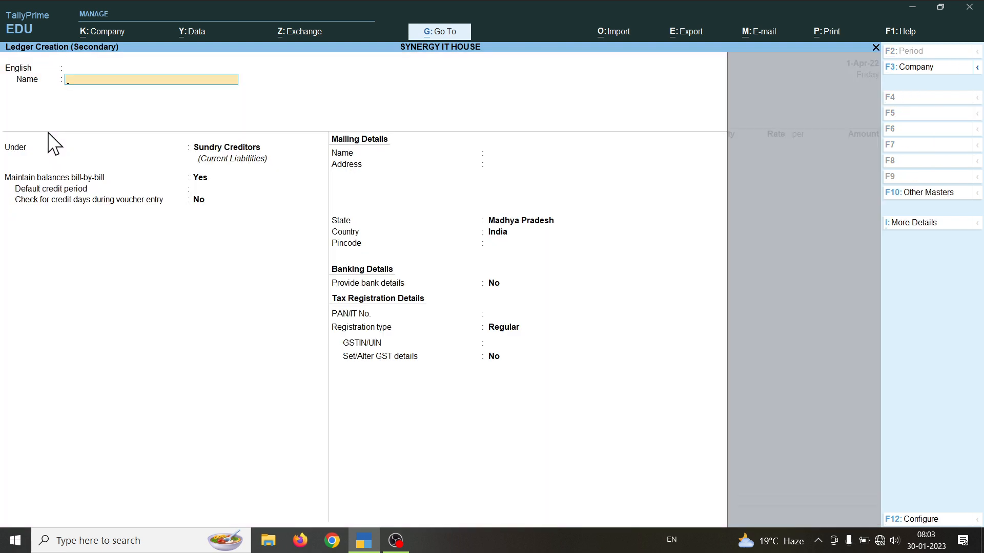
key("Escape")
key("y")
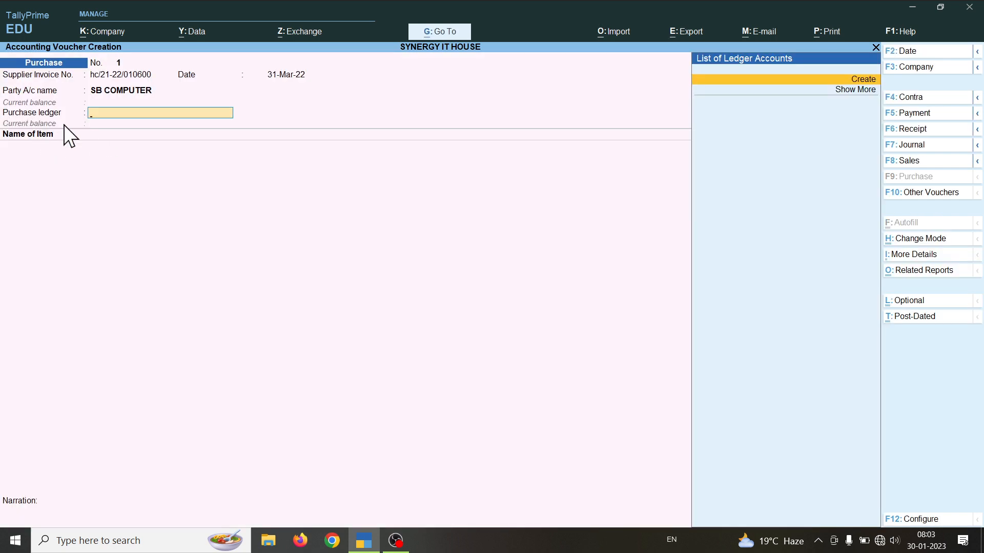
key("alt+c")
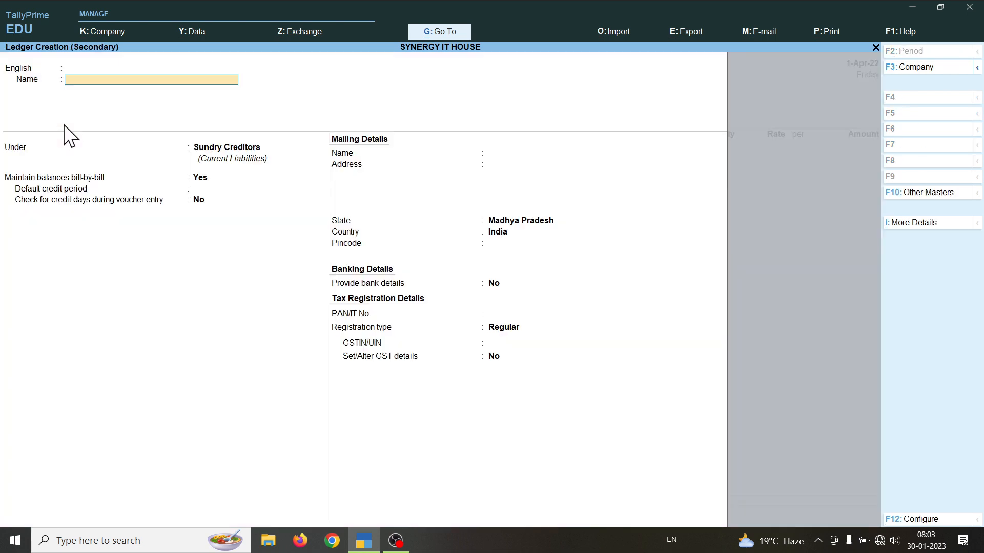
type("PURCHSER")
key("Return")
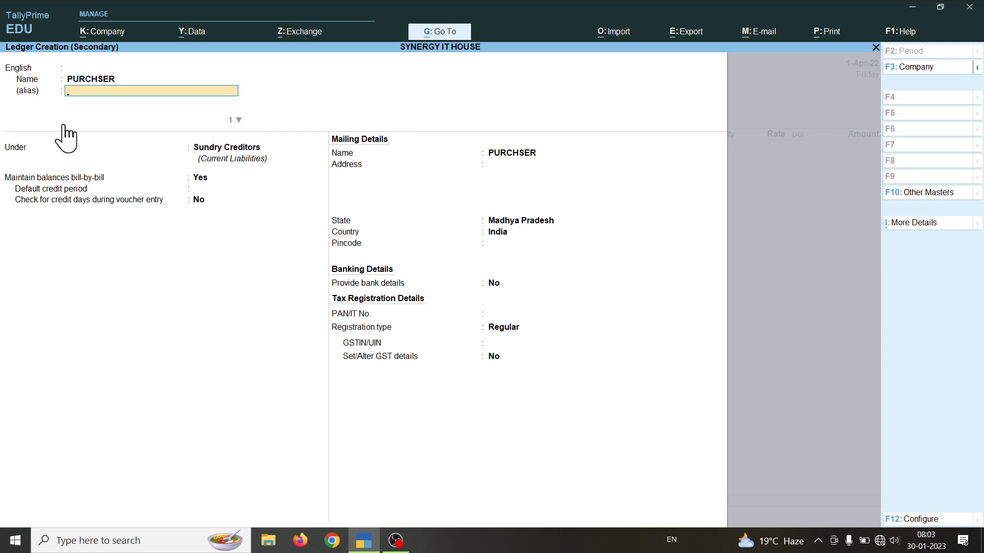
left_click(128, 84)
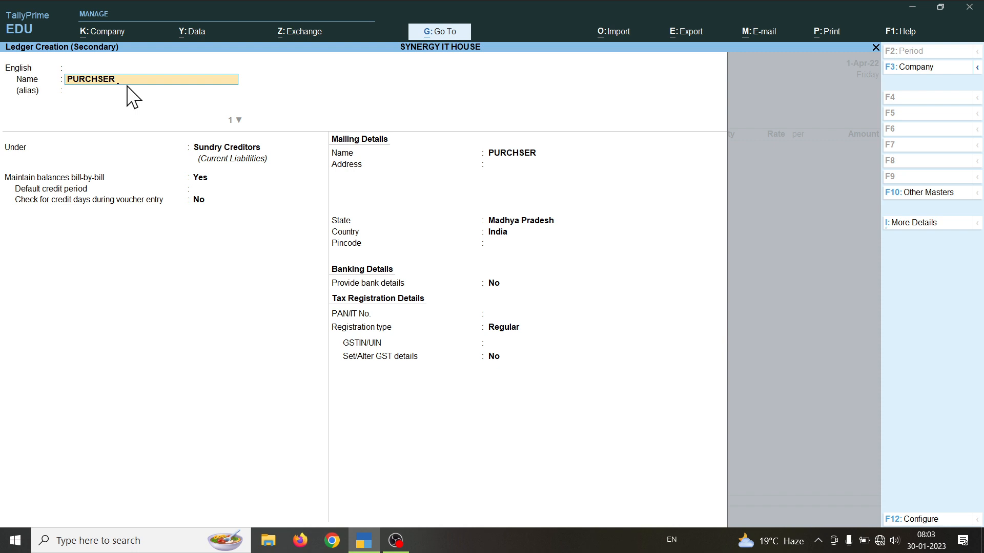
type("A/CC")
Step: Group PURCHSER A/CC under Purchase Accounts and save it as the purchase ledger
key("Return")
key("Return")
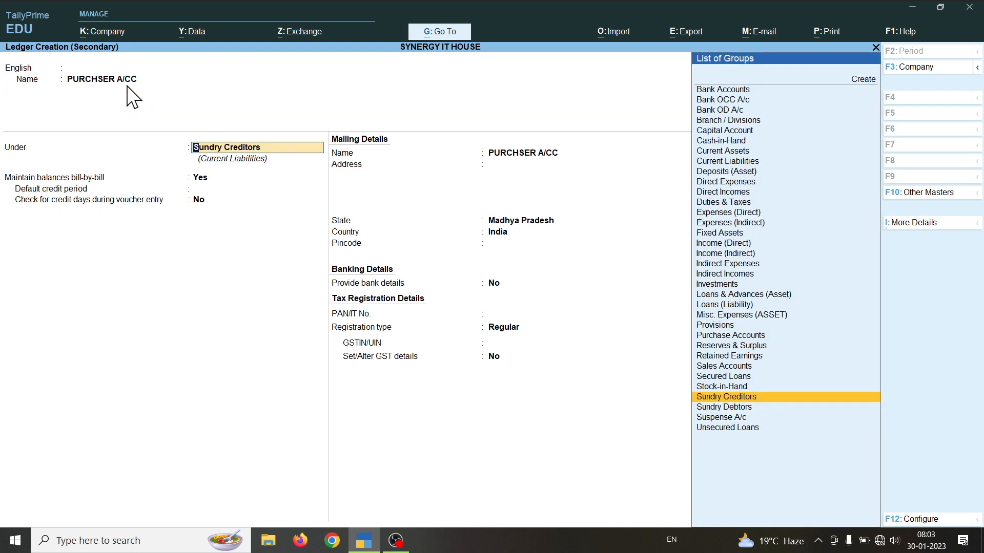
type("P")
key("Down")
key("Down")
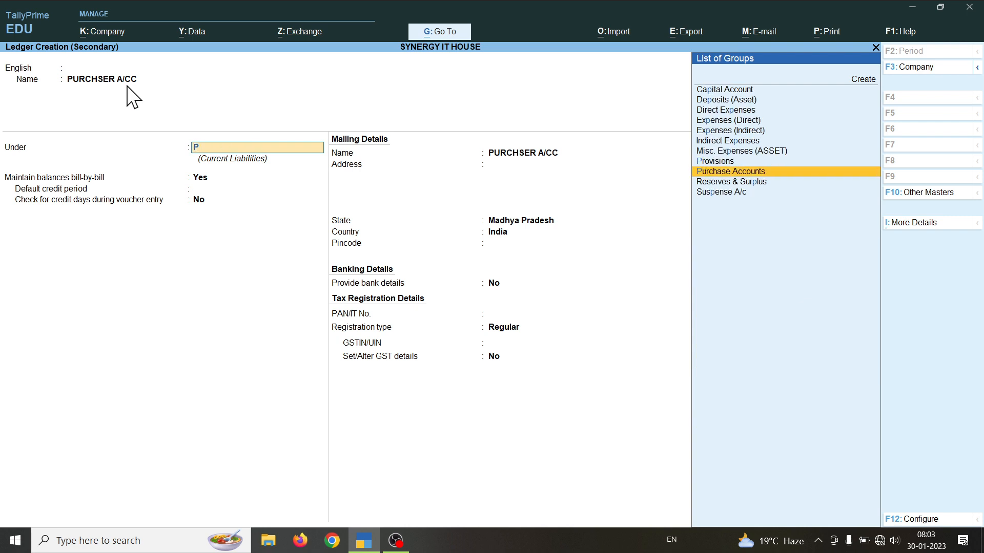
key("Return")
key("Return")
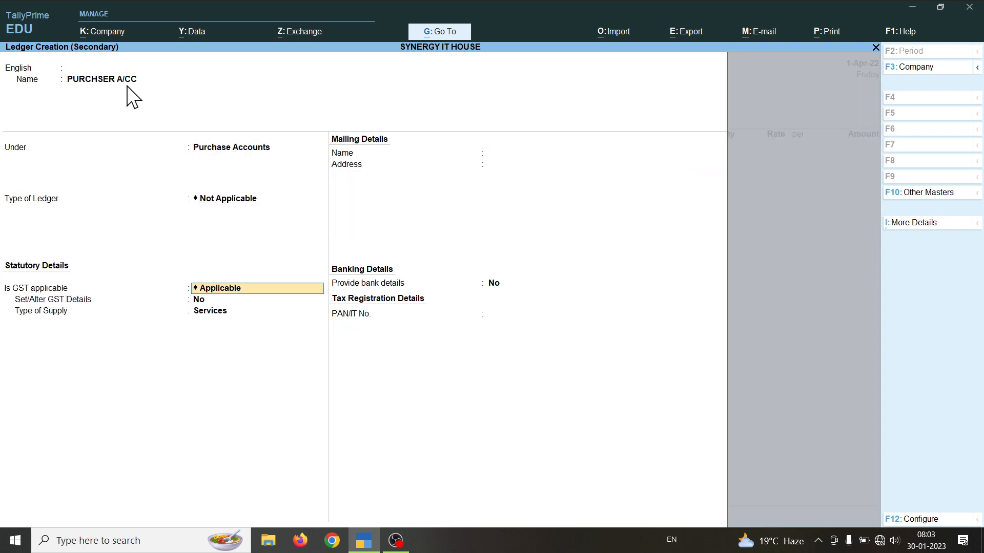
key("ctrl+a")
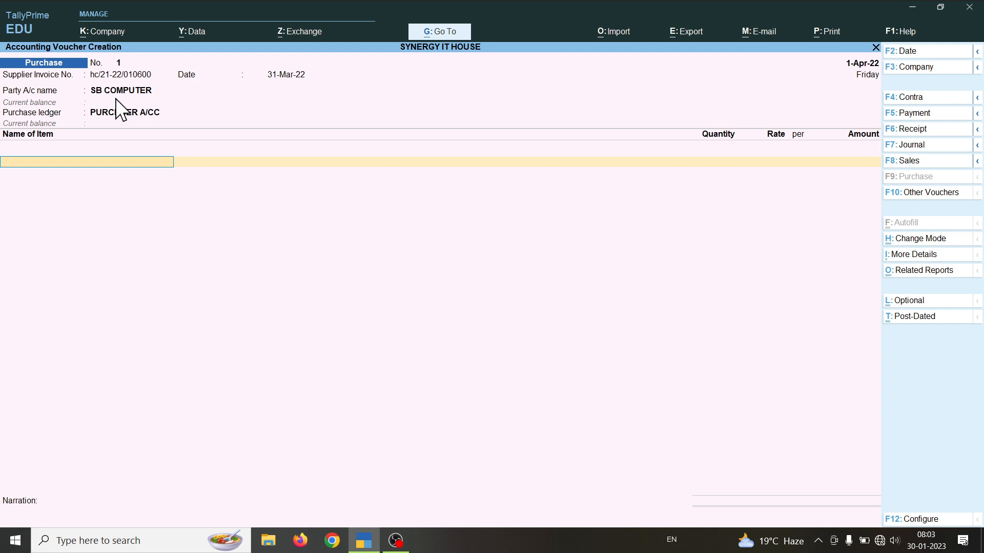
Step: Add the item line Mother Asus, 20 NOS at 8,500, totalling 1,70,000.00
type("M")
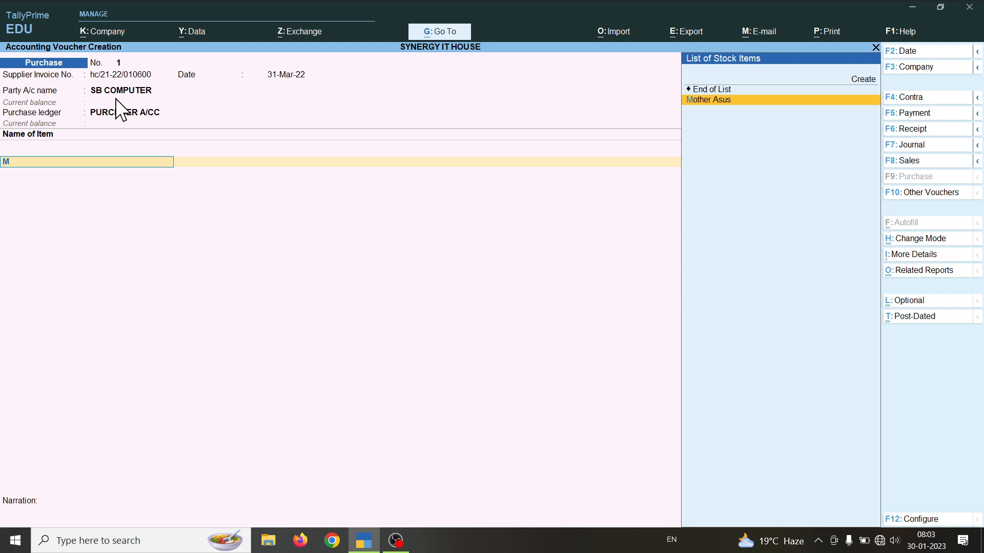
key("Return")
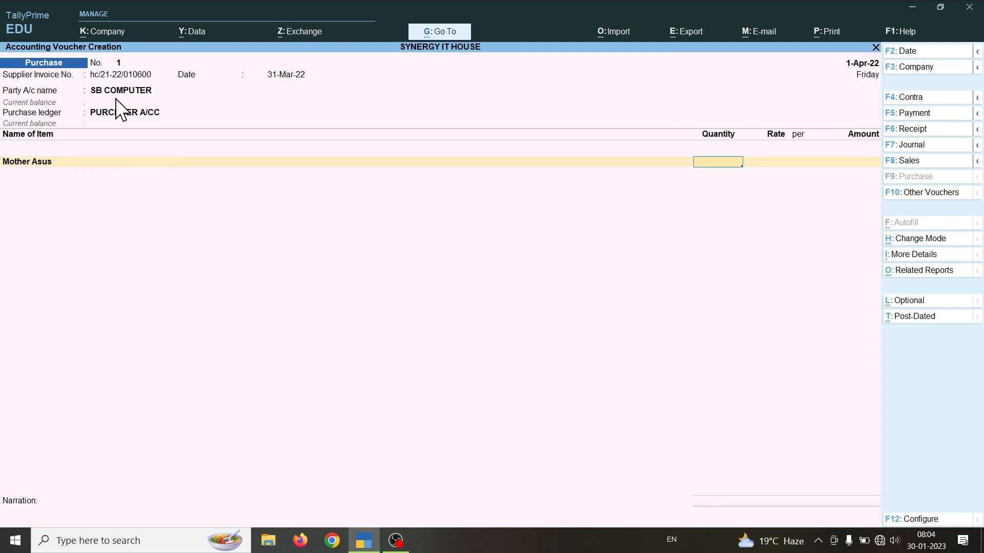
type("20")
key("Return")
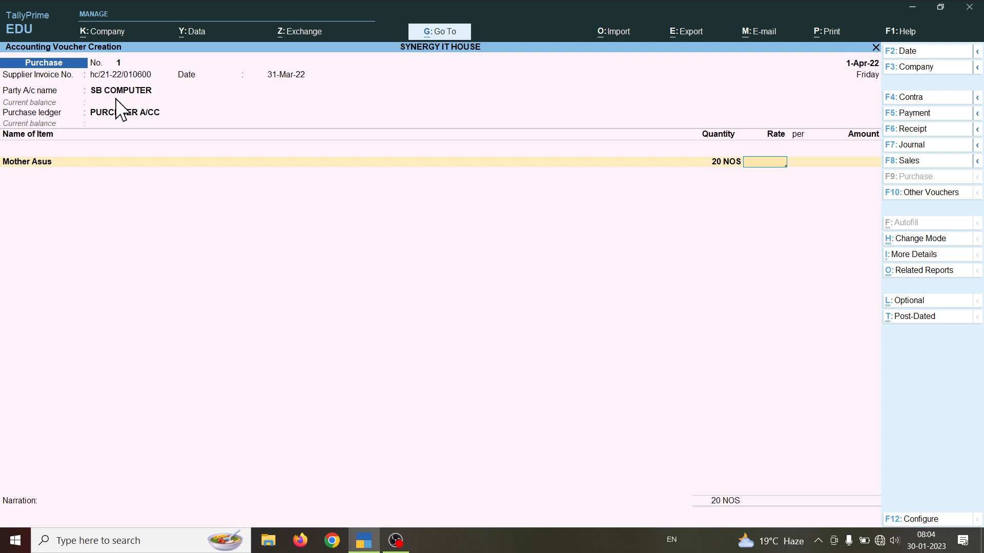
type("500")
key("Return")
key("Return")
key("Return")
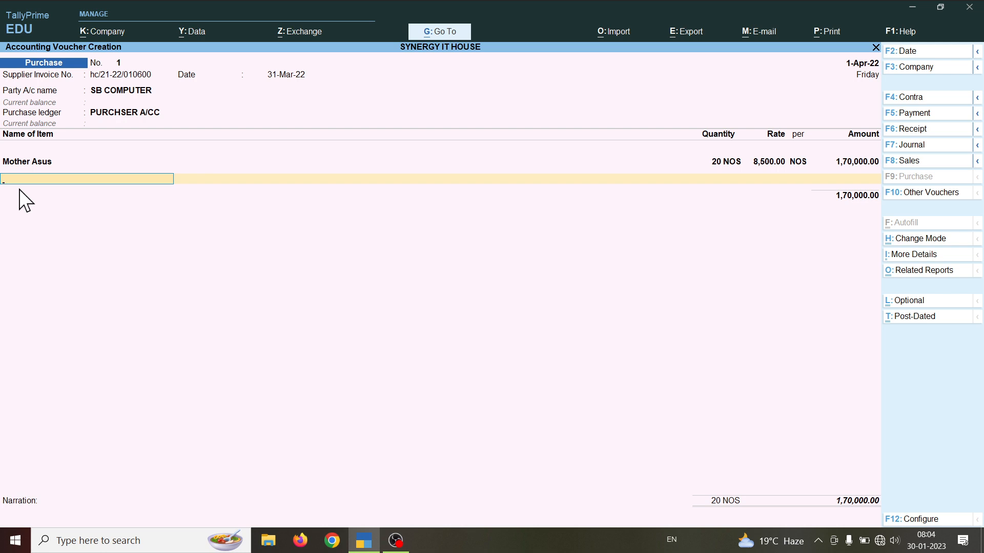
key("Return")
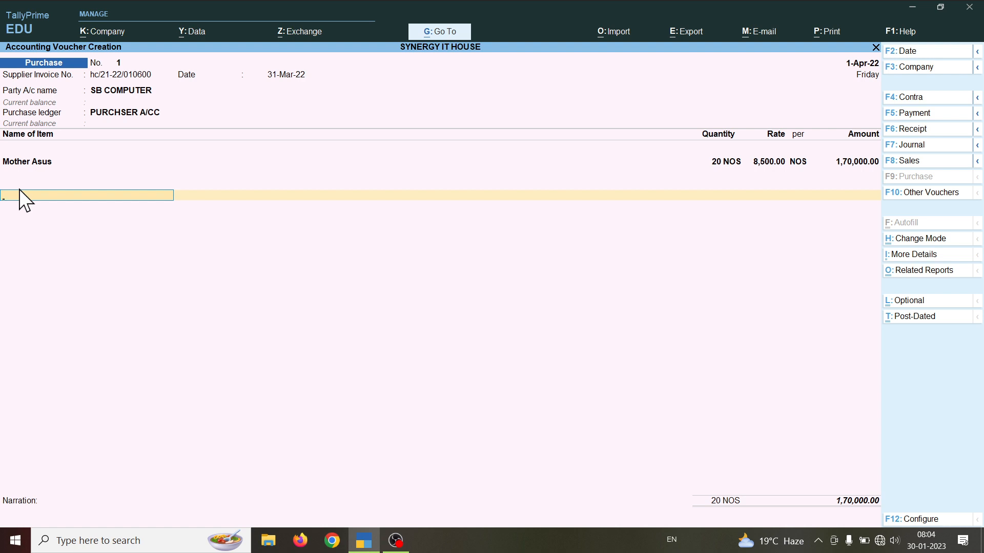
key("BackSpace")
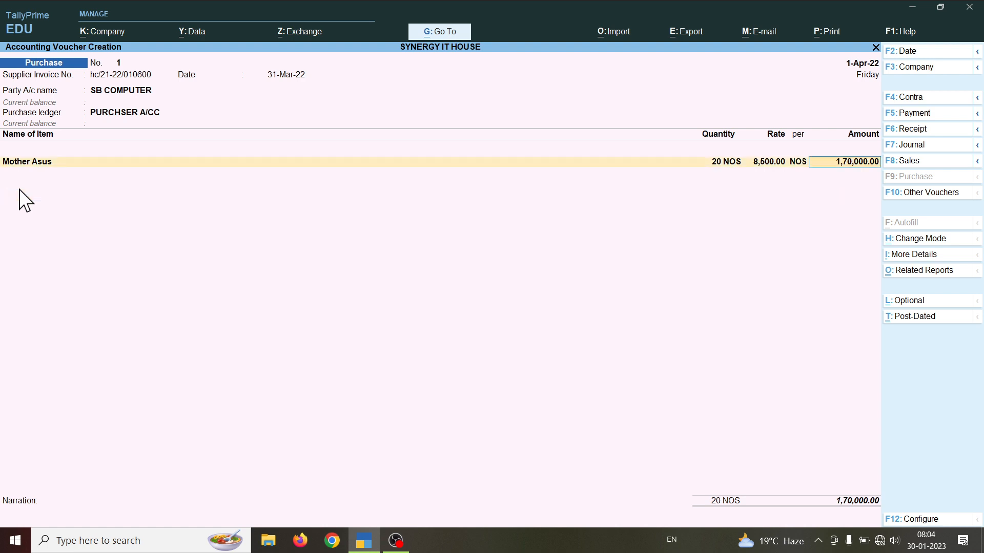
key("Return")
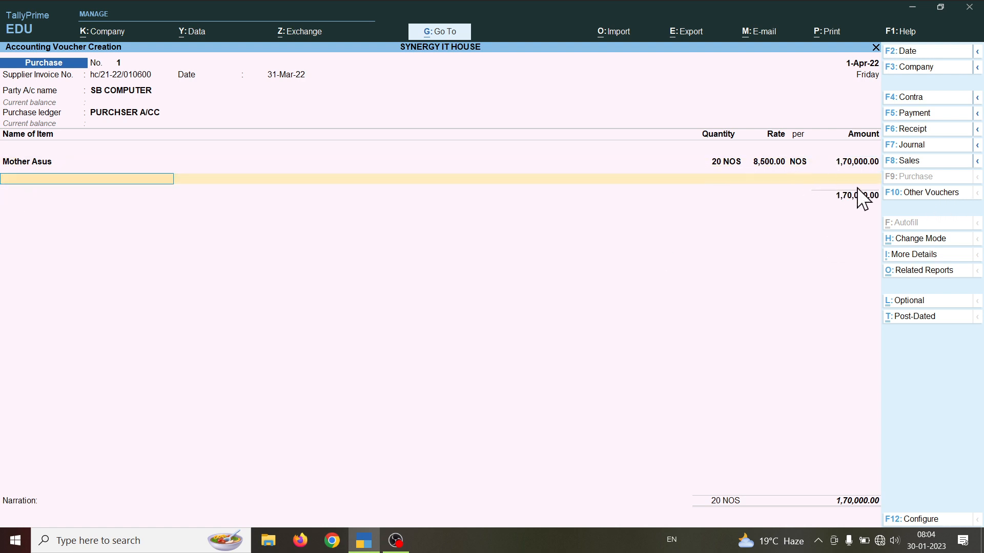
Step: Start a new ledger line below the Mother Asus item to bring up the List of Ledger Accounts
key("Return")
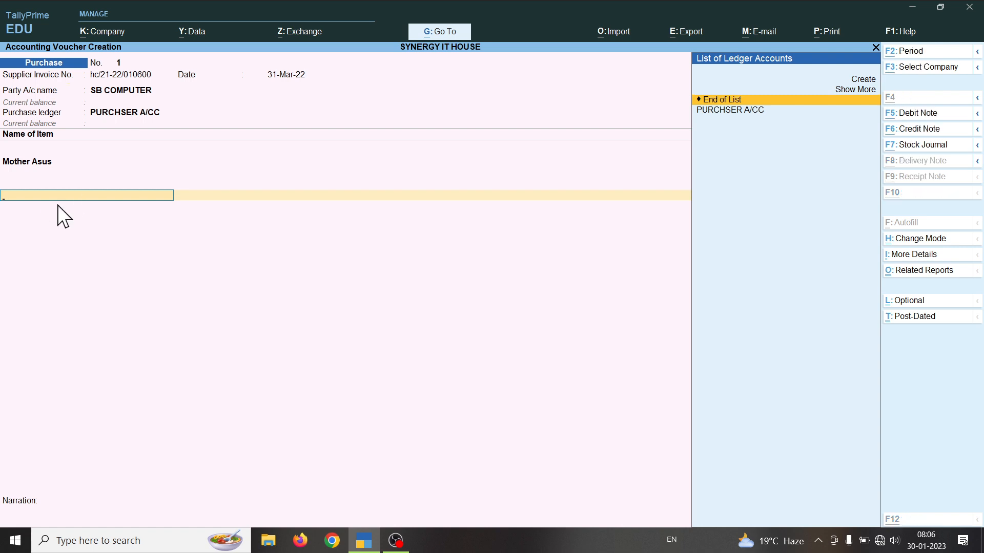
Step: Create a CGST INPUT ledger under Duties & Taxes with duty type GST and tax type Central Tax
key("alt+c")
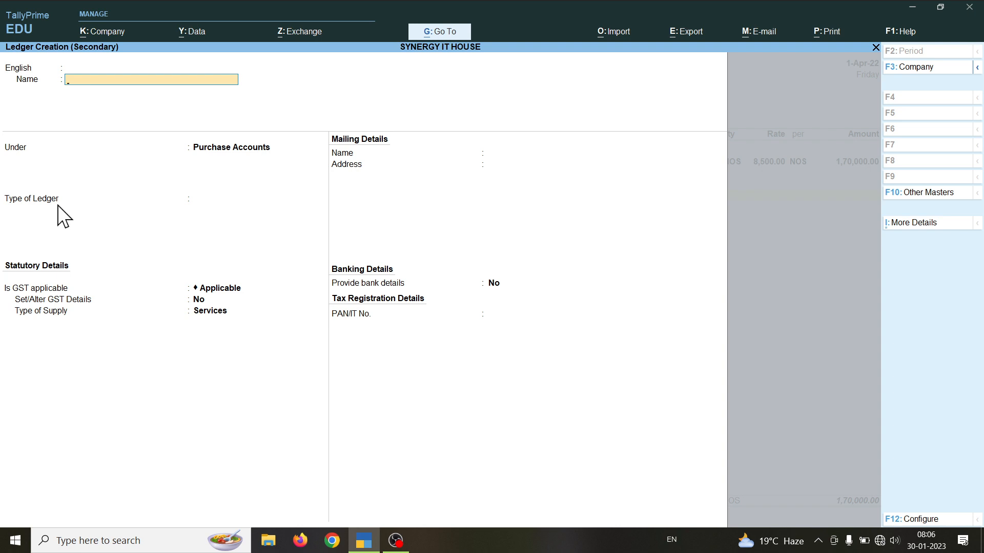
type("CGST INPUT")
key("Return")
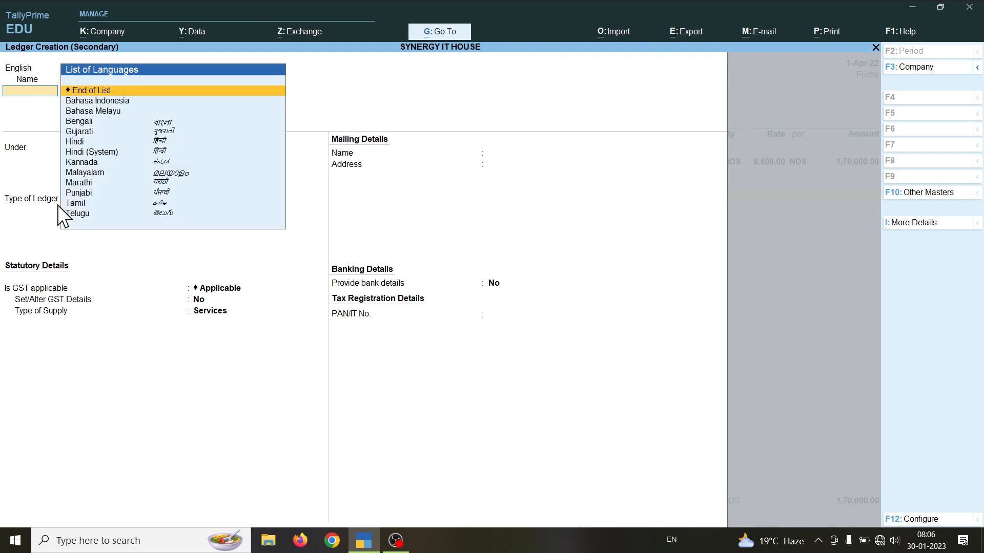
key("Return")
type("D")
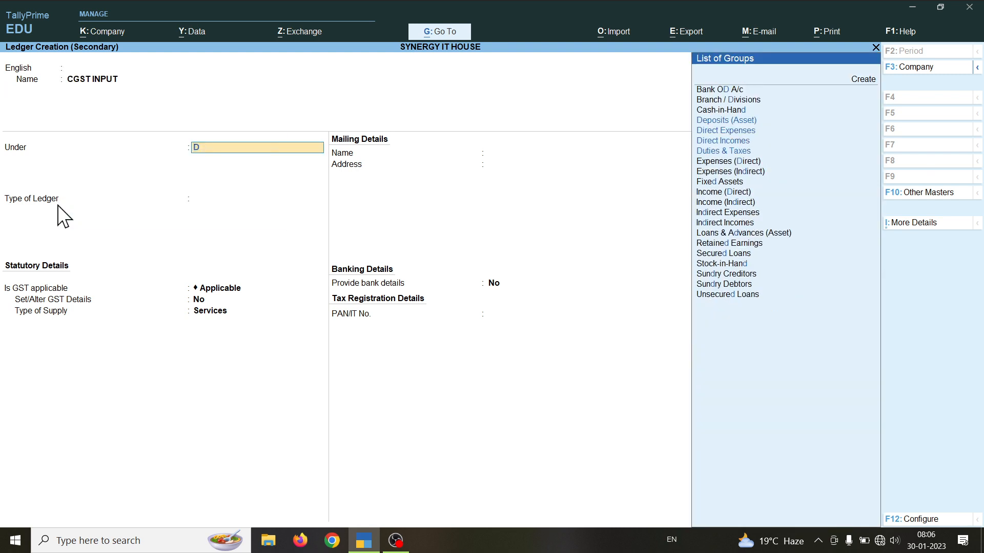
key("Down")
key("Down")
key("Down")
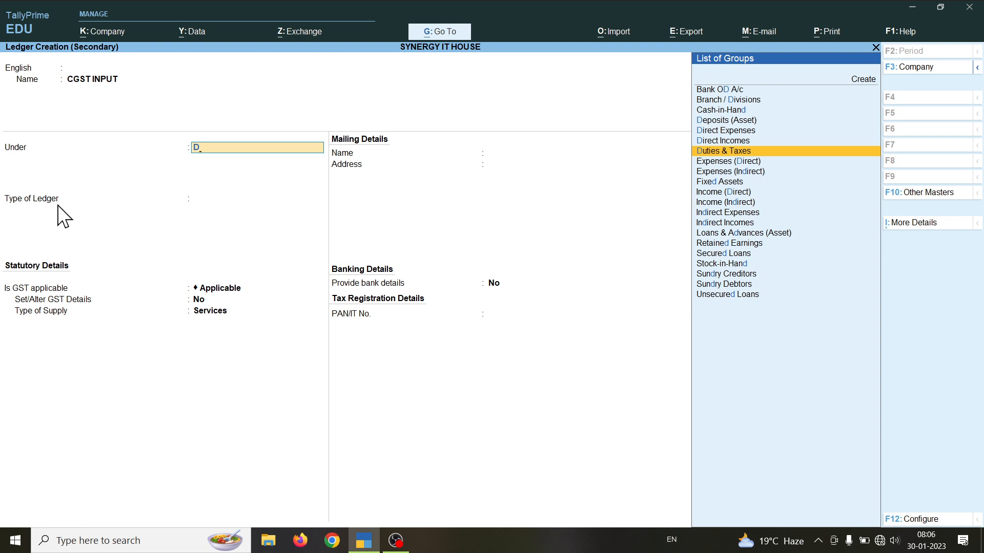
key("Return")
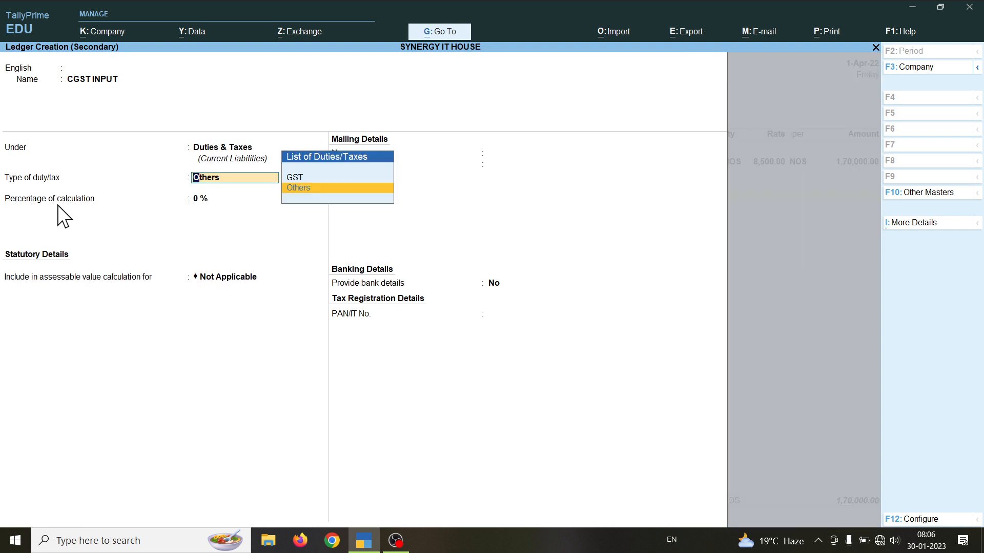
key("Up")
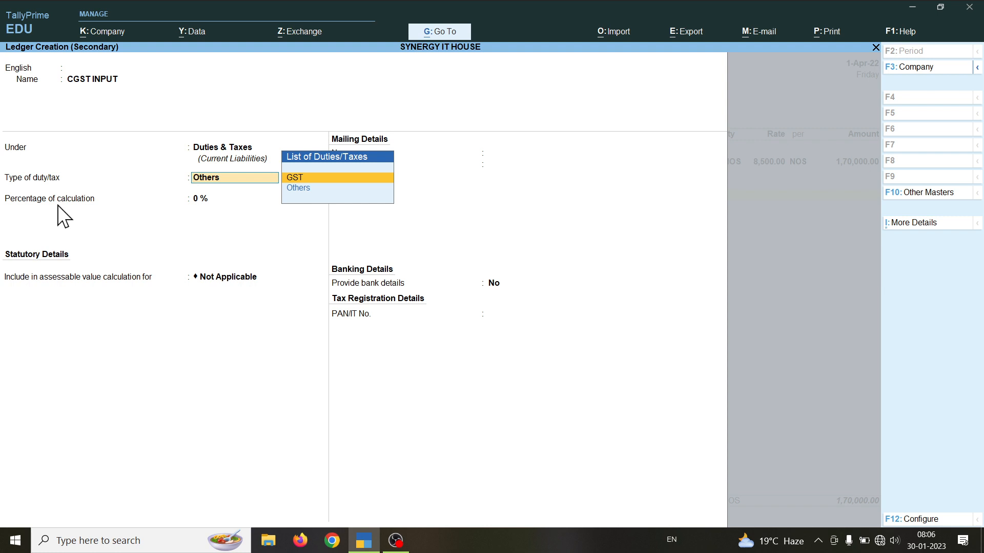
key("Return")
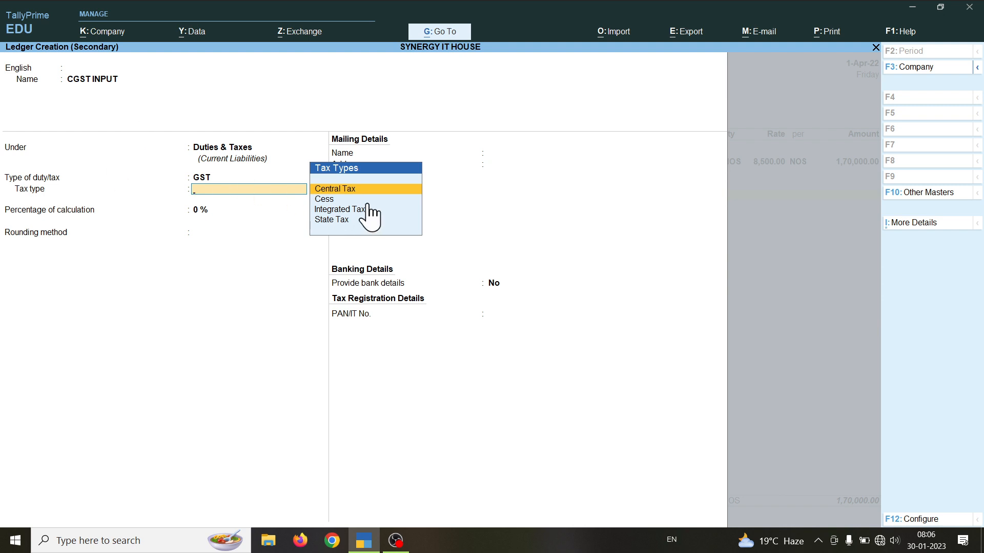
key("Return")
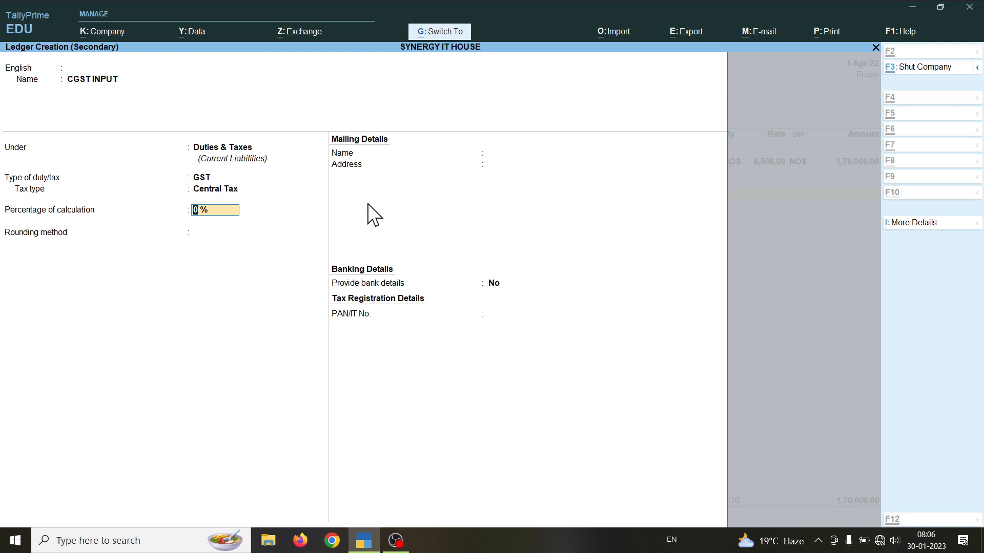
key("ctrl+a")
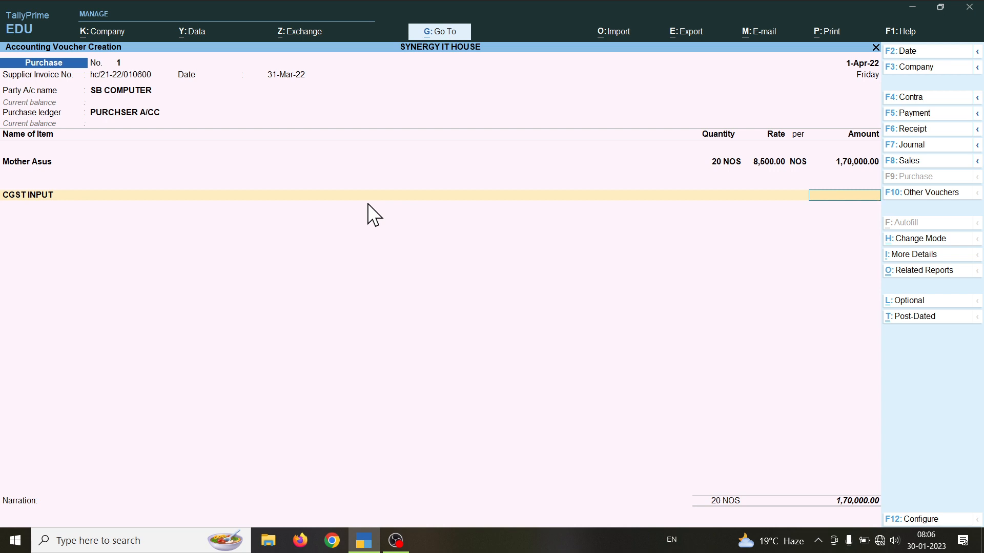
Step: In F11 features, enter the company's GSTIN, set e-Way Bill applicable to No, and save
key("F11")
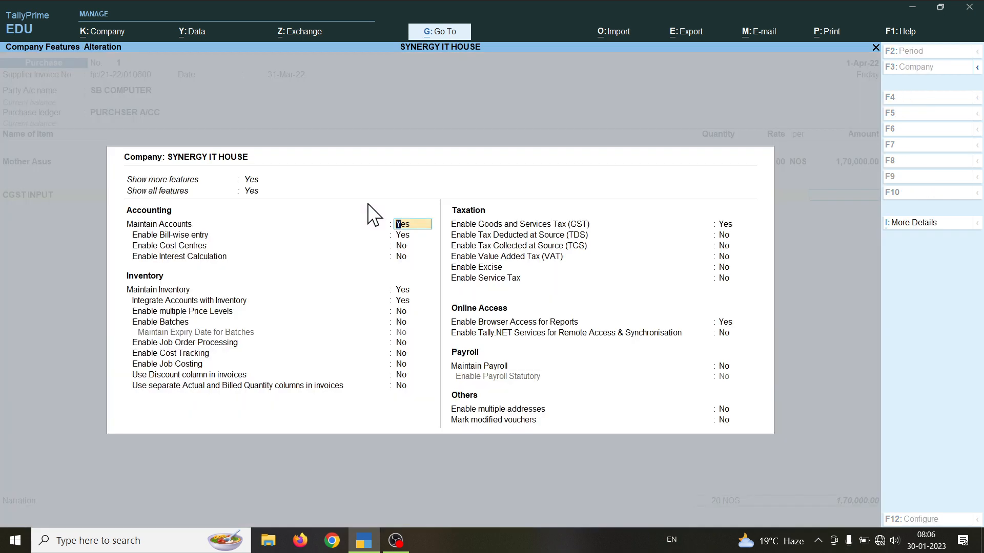
key("Return")
key("Return")
key("Return")
key("Return")
key("Return")
key("Return")
key("Return")
key("Return")
key("Return")
key("Return")
key("Return")
key("Return")
key("Return")
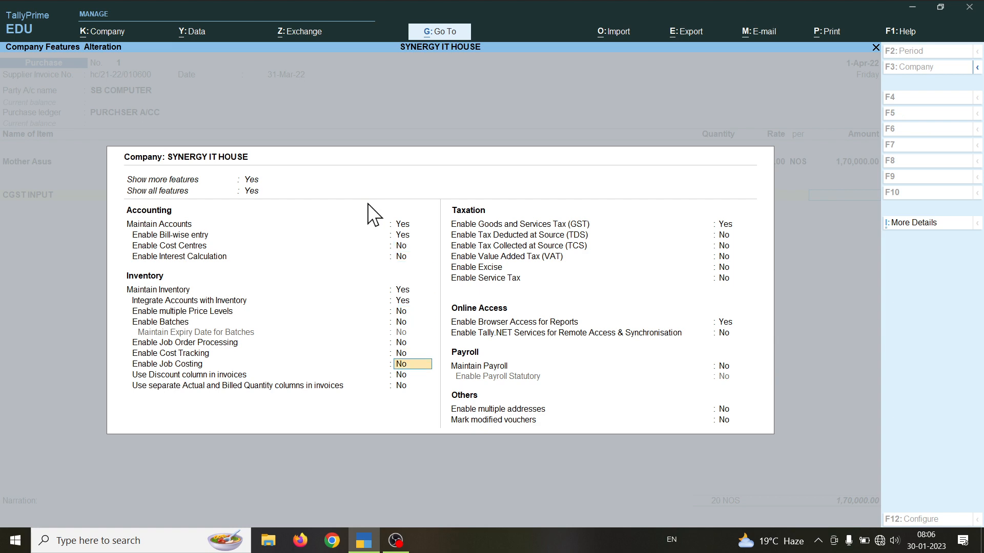
key("Return")
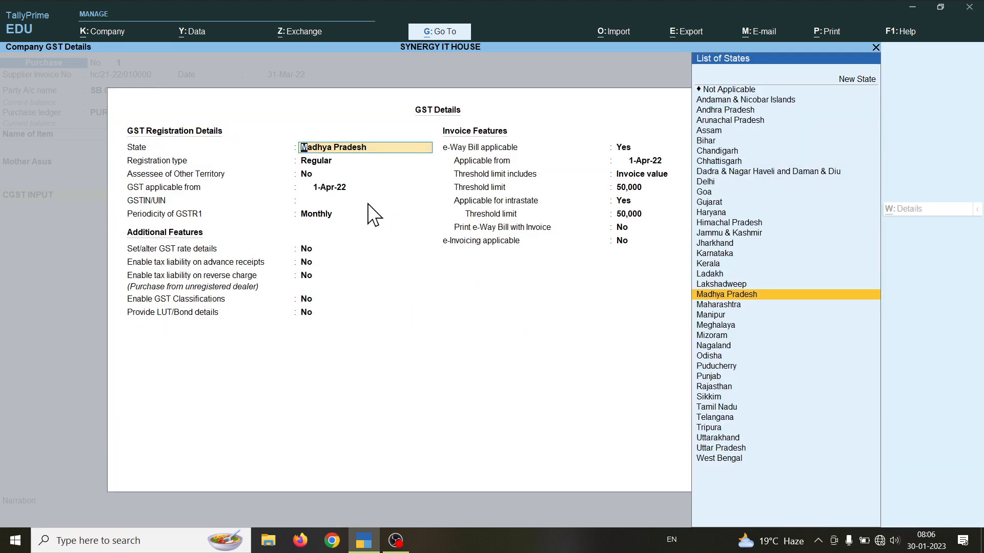
key("Return")
key("Return")
key("Return")
key("Return")
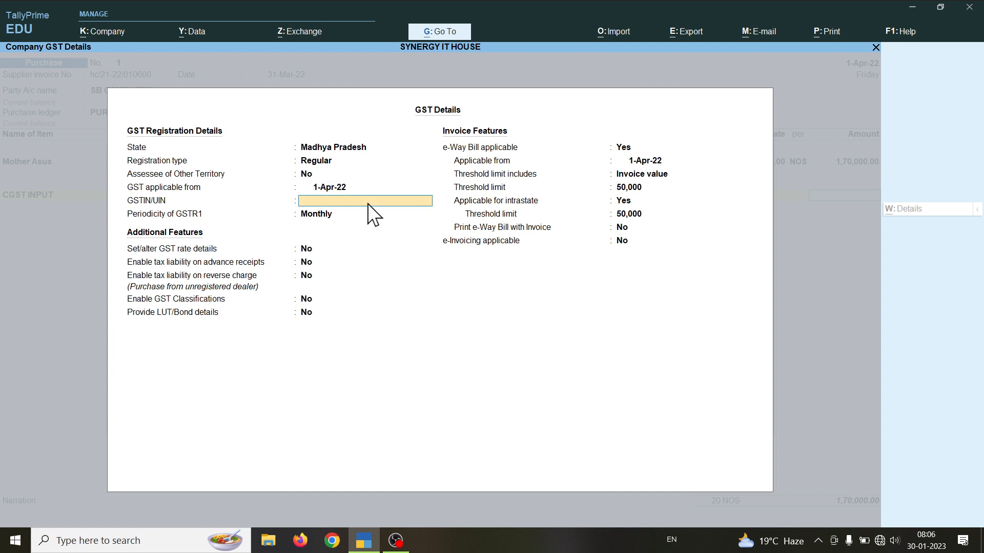
type("32")
key("BackSpace")
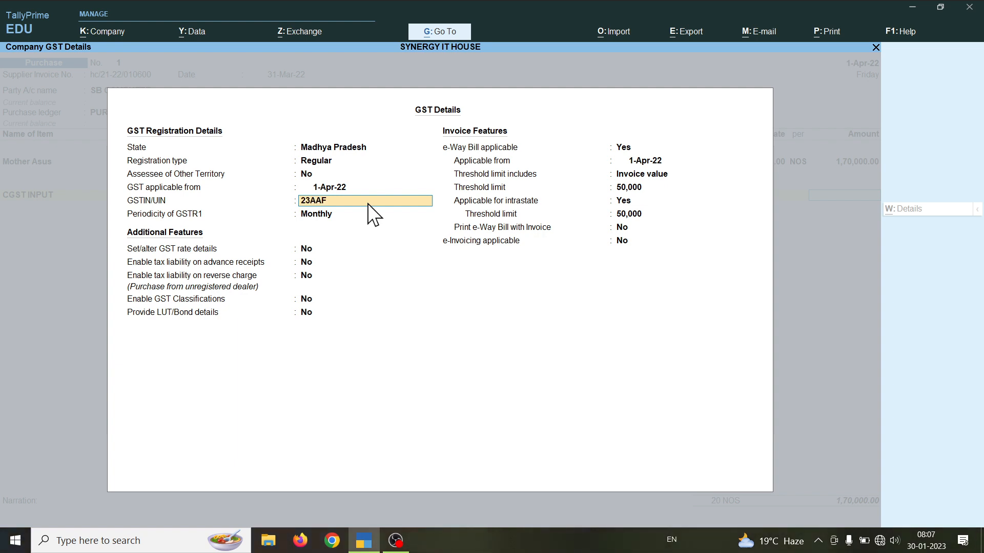
key("Return")
key("Return")
key("Return")
key("Return")
key("Return")
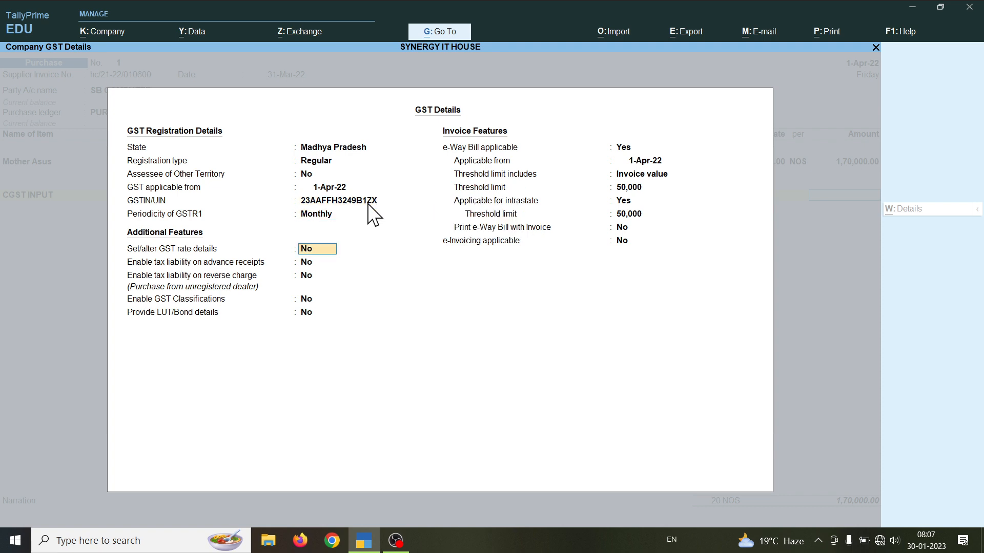
key("Return")
key("Return")
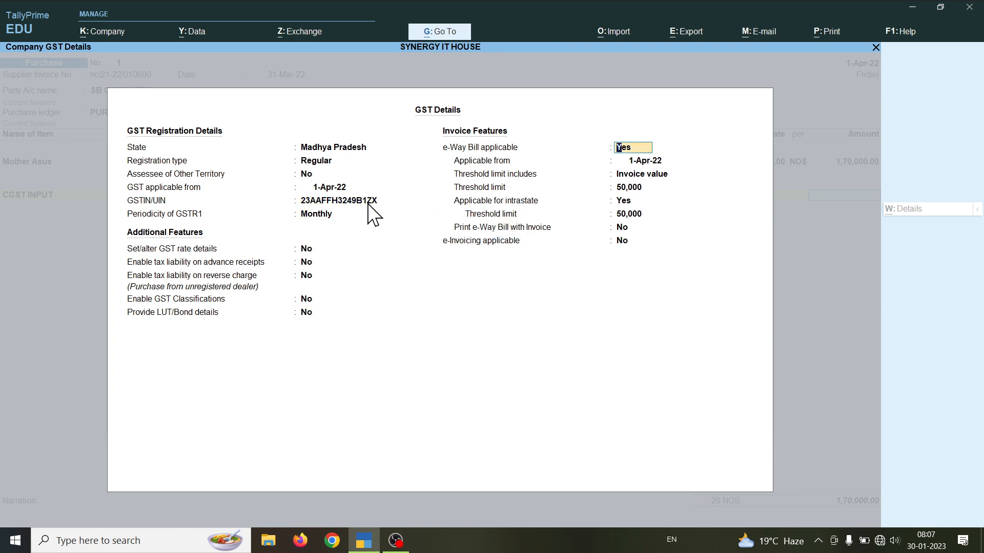
type("n")
key("Return")
key("Return")
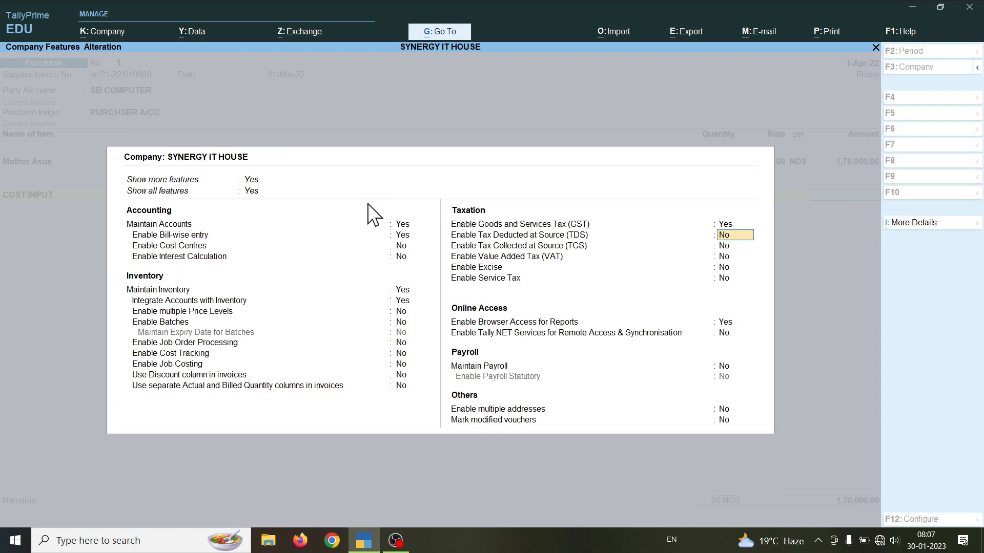
key("ctrl+a")
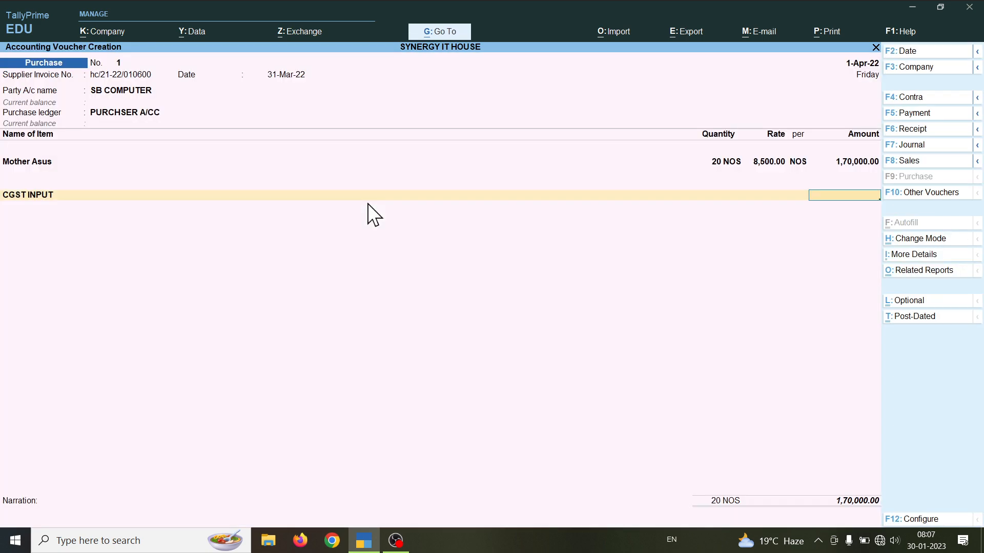
Step: Step back through the voucher, accept SB COMPUTER's party details unchanged, and reopen the purchase ledger's tax classification
key("BackSpace")
key("BackSpace")
key("BackSpace")
key("BackSpace")
key("BackSpace")
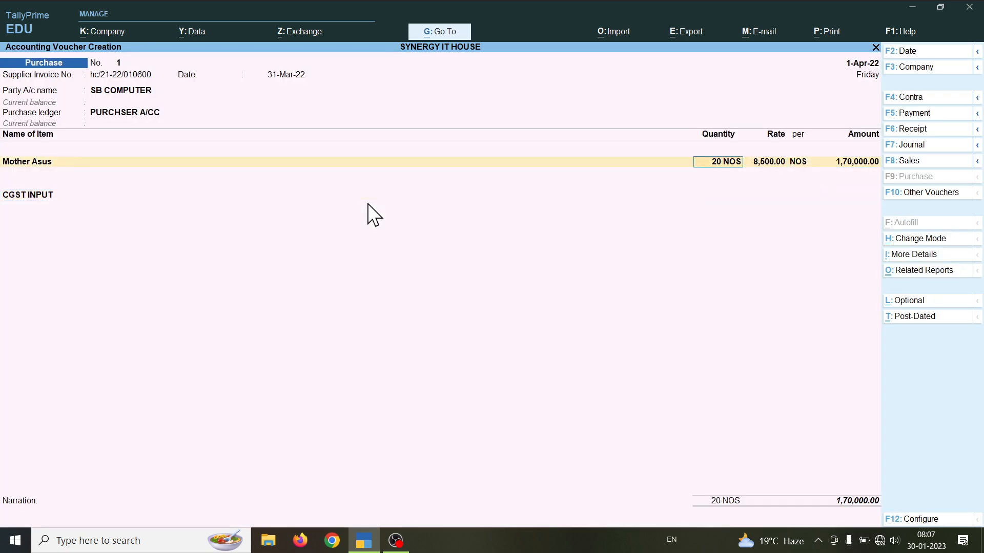
key("BackSpace")
key("BackSpace")
key("BackSpace")
key("Return")
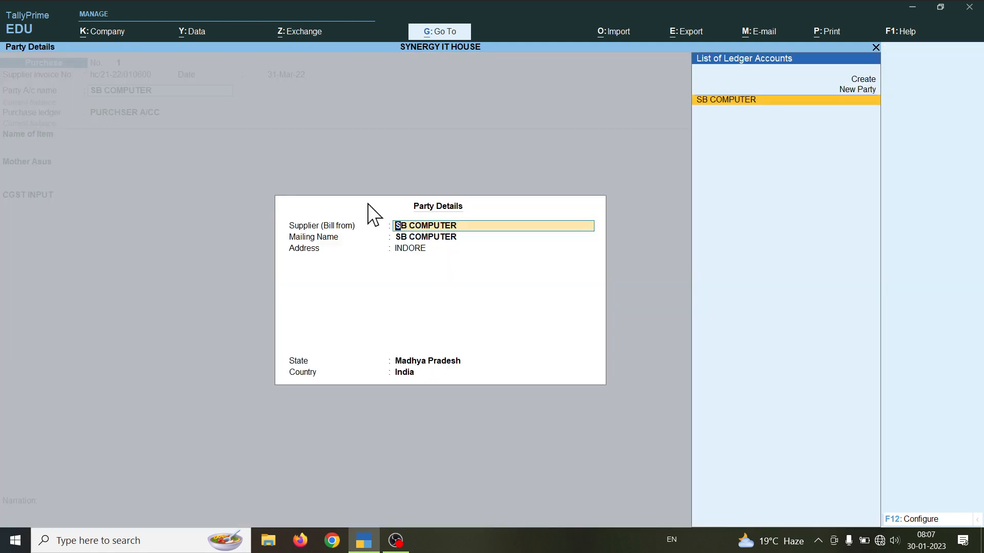
key("Return")
key("Return")
key("Return")
key("Return")
key("Return")
key("Return")
key("Return")
key("Return")
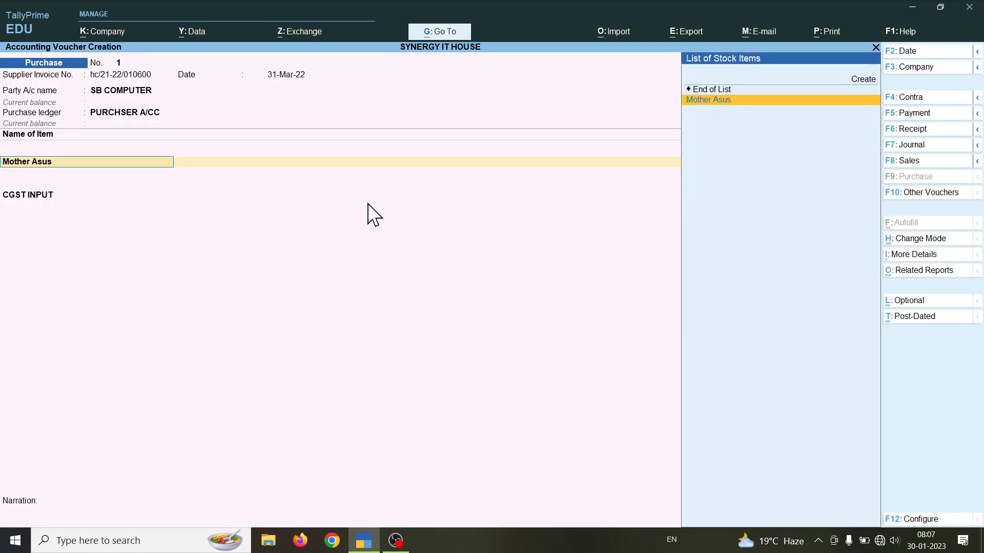
key("BackSpace")
key("Return")
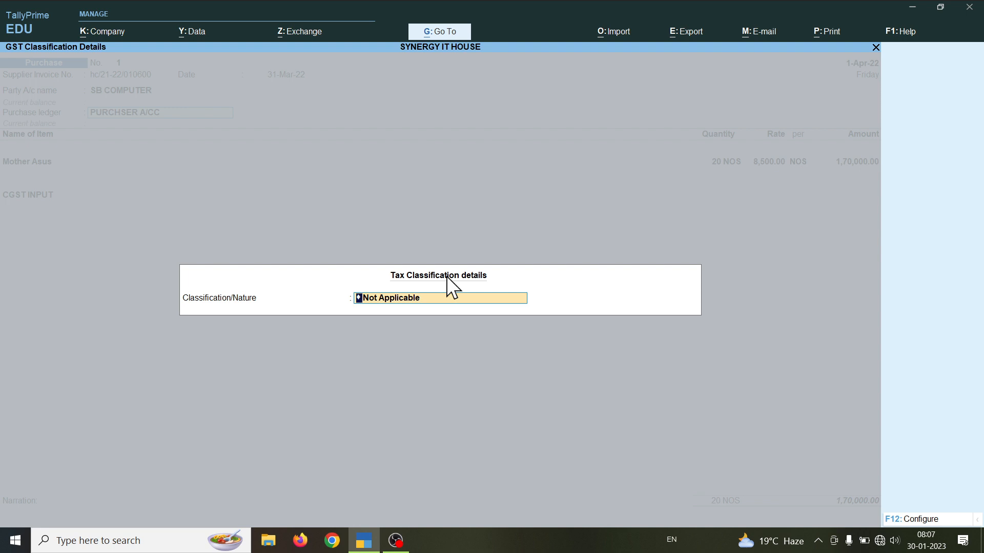
Step: Choose Purchase Taxable as the nature of transaction and close the classification prompt
type("P")
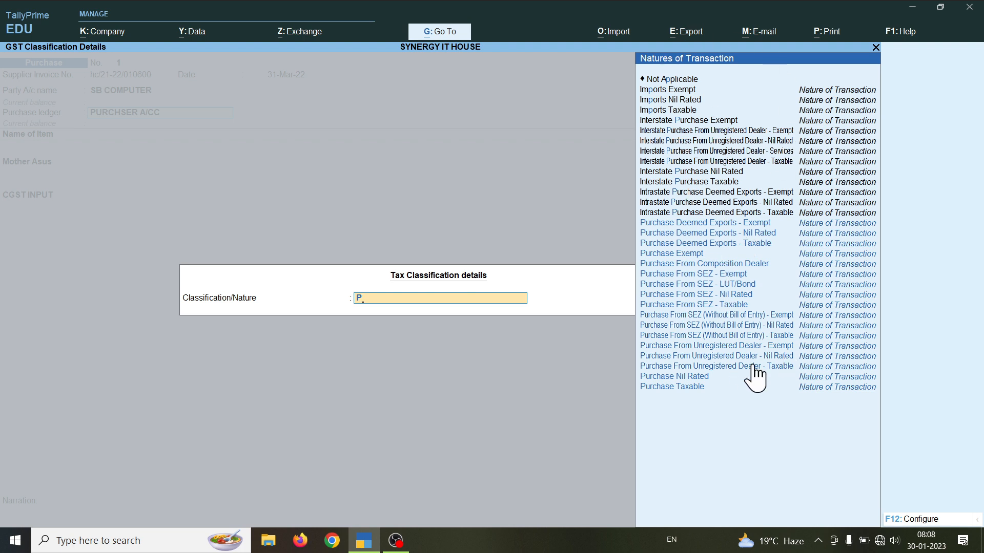
key("Down")
key("Down")
key("Down")
key("Down")
key("Down")
key("Down")
key("Down")
key("Down")
key("Down")
key("Down")
key("Down")
key("Down")
key("Down")
key("Down")
key("Down")
key("Down")
key("Down")
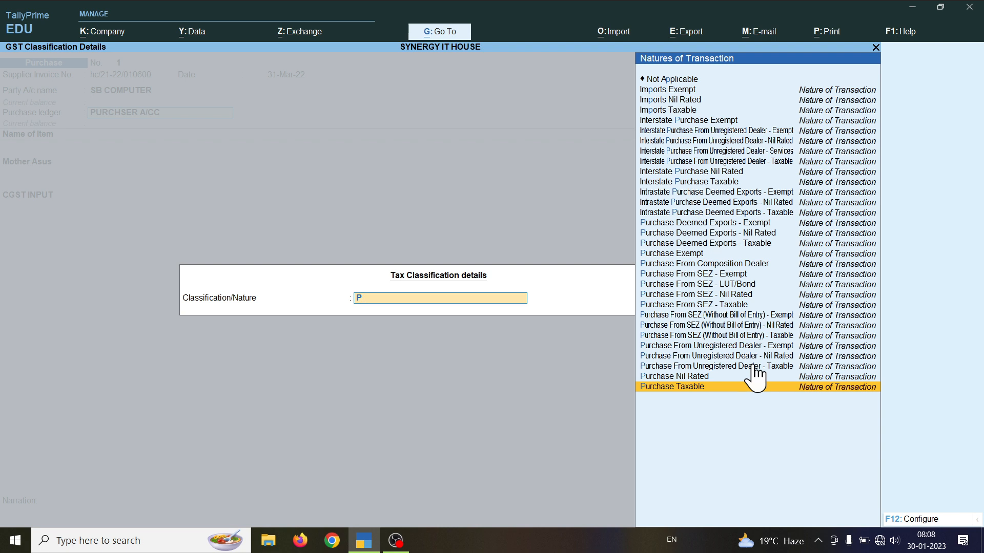
key("Up")
key("Up")
key("Up")
key("Up")
key("Up")
key("Up")
key("Up")
key("Up")
key("Up")
key("Up")
key("Up")
key("Up")
key("Up")
key("Up")
key("Up")
key("Up")
key("Up")
key("Up")
key("Up")
key("Up")
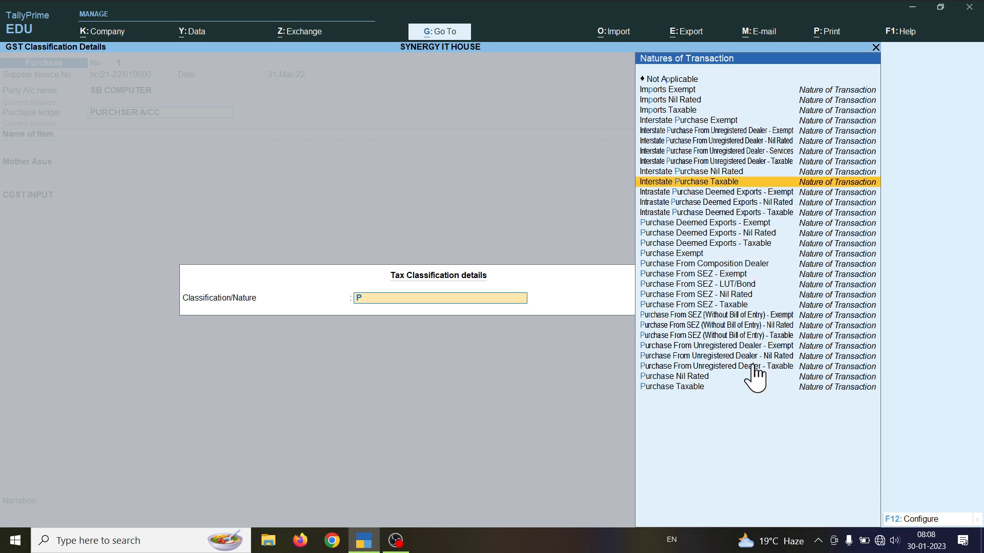
key("Down")
key("Down")
key("Down")
key("Down")
key("Down")
key("Down")
key("Down")
key("Down")
key("Down")
key("Down")
key("Down")
key("Down")
key("Down")
key("Down")
key("Down")
key("Down")
key("Down")
key("Down")
key("Down")
key("Down")
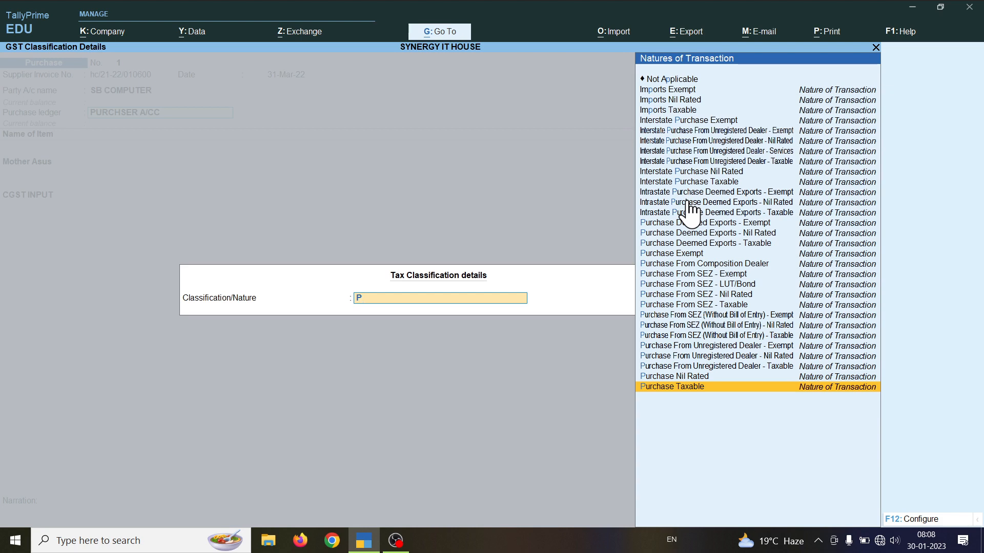
key("Escape")
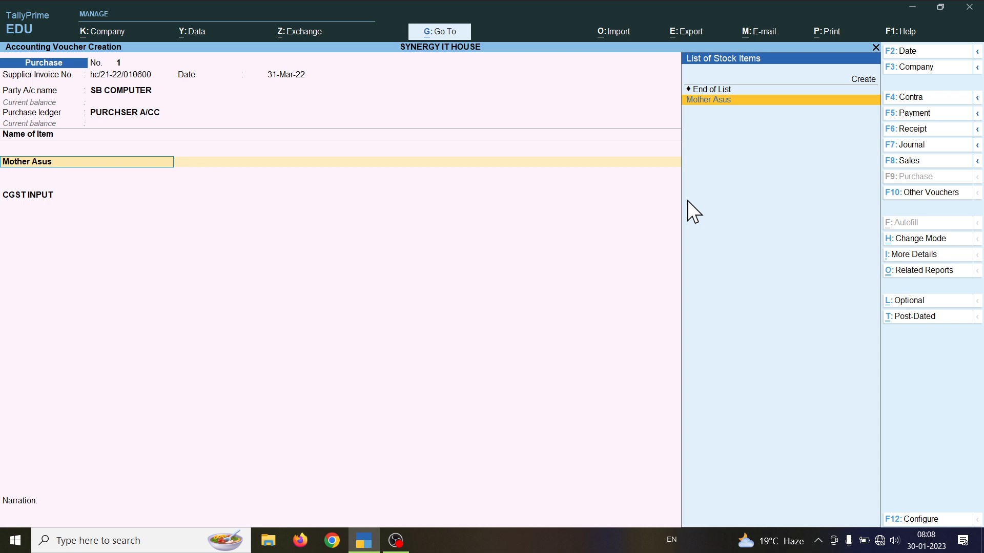
key("Return")
key("Return")
key("Return")
key("Return")
key("Return")
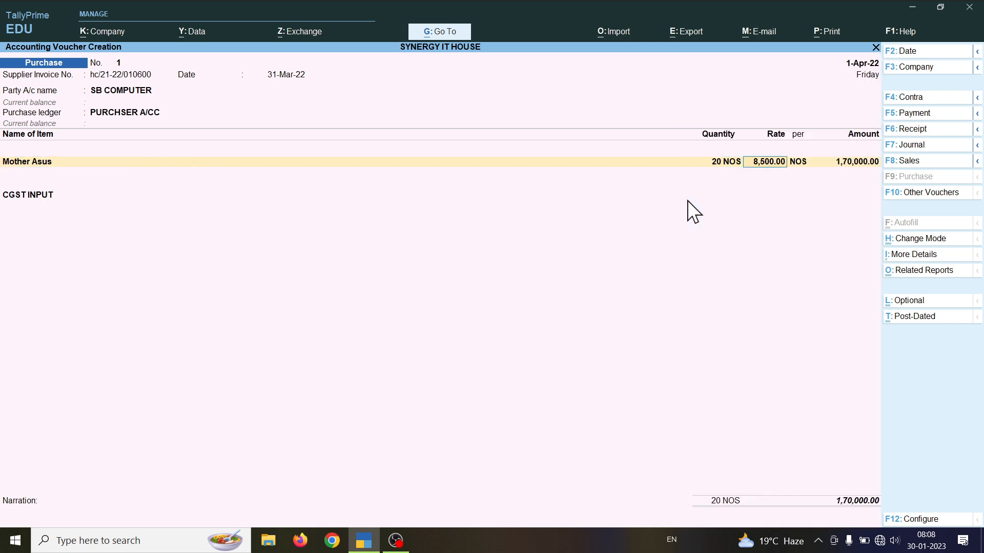
key("Return")
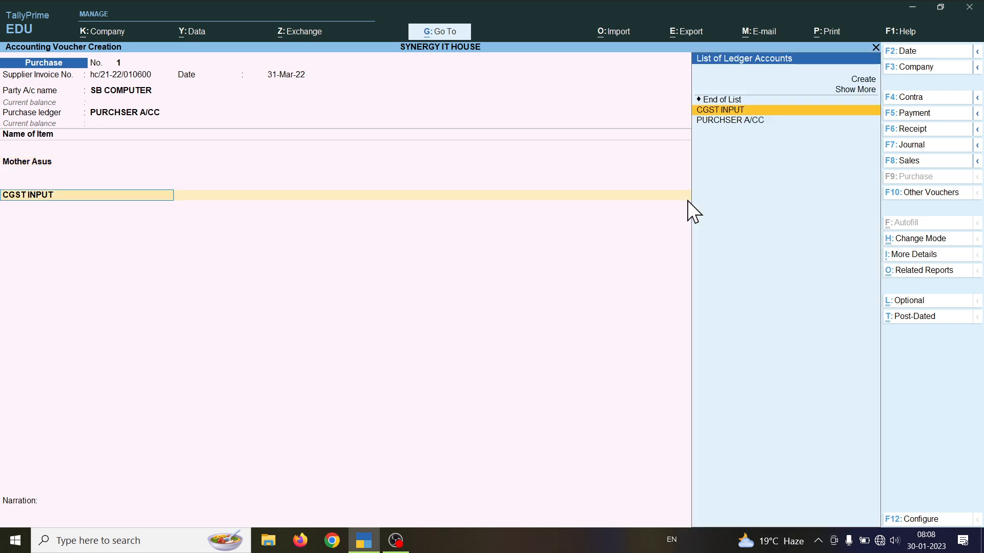
key("Return")
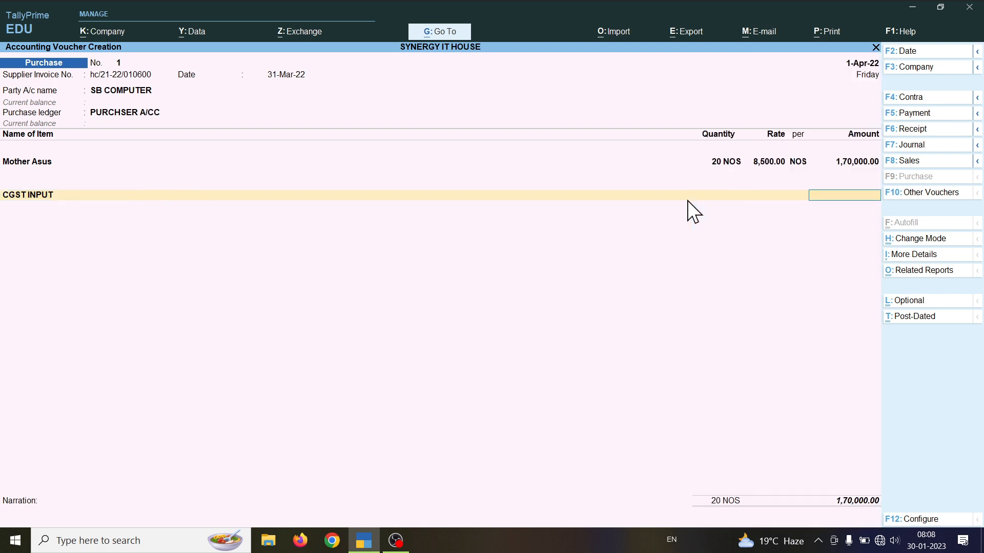
key("BackSpace")
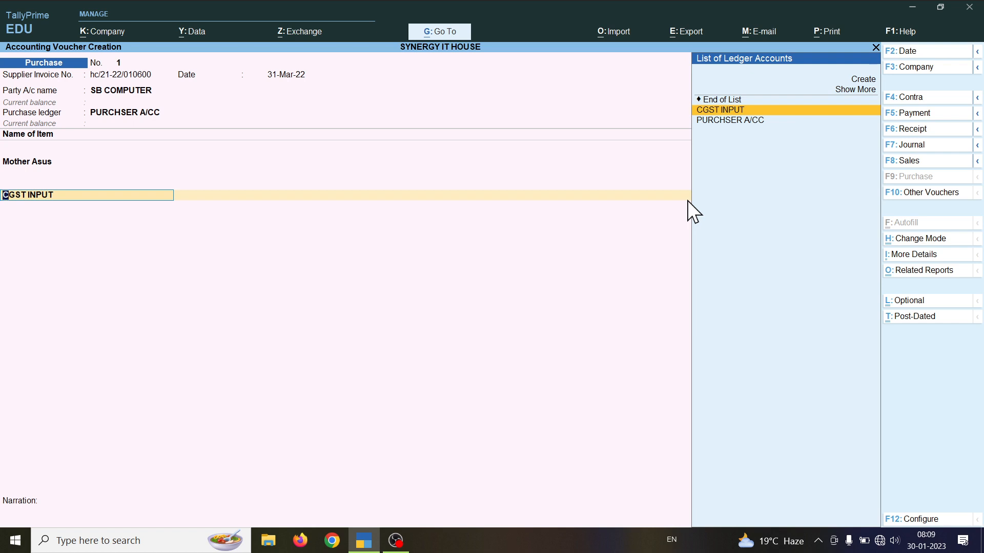
key("alt")
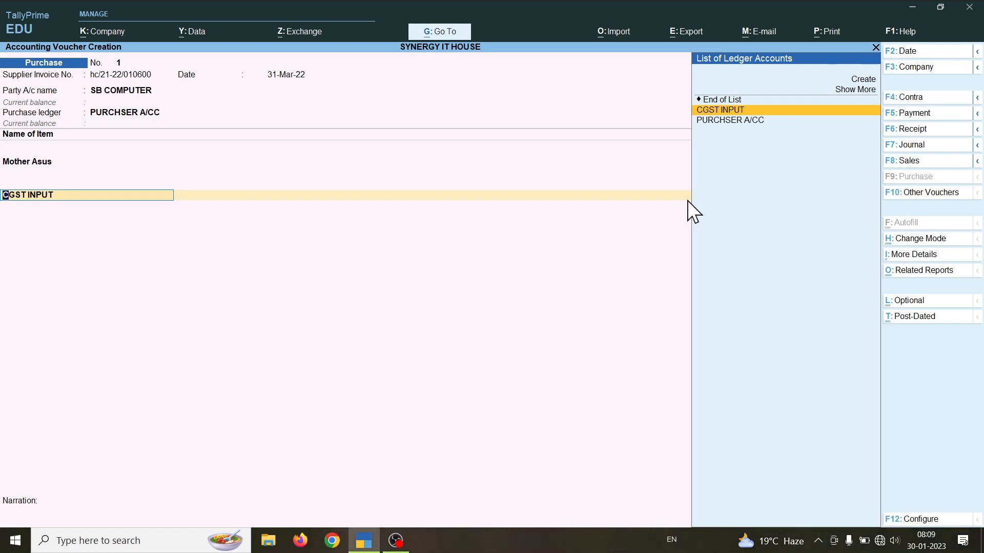
key("ctrl+Return")
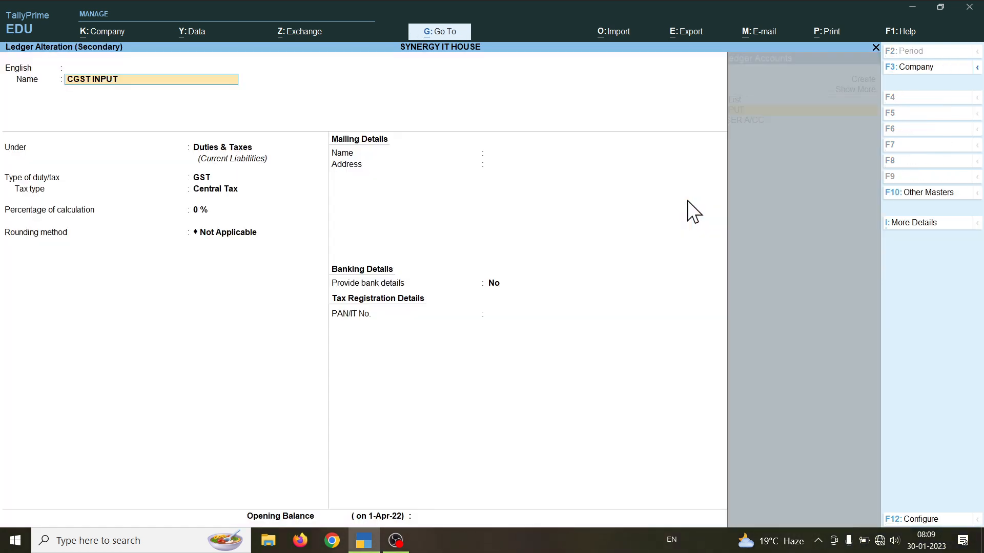
key("Return")
key("Return")
key("Return")
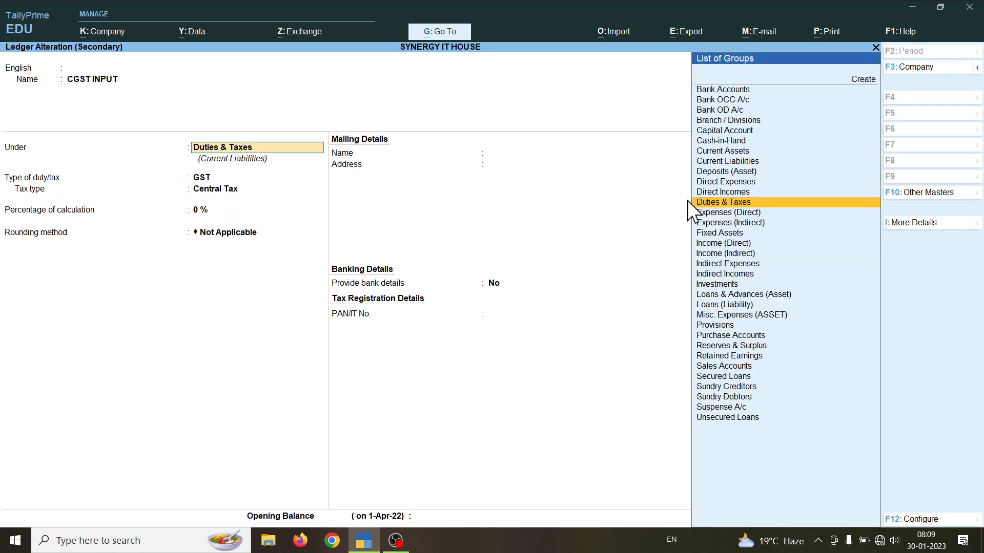
key("Return")
key("Return")
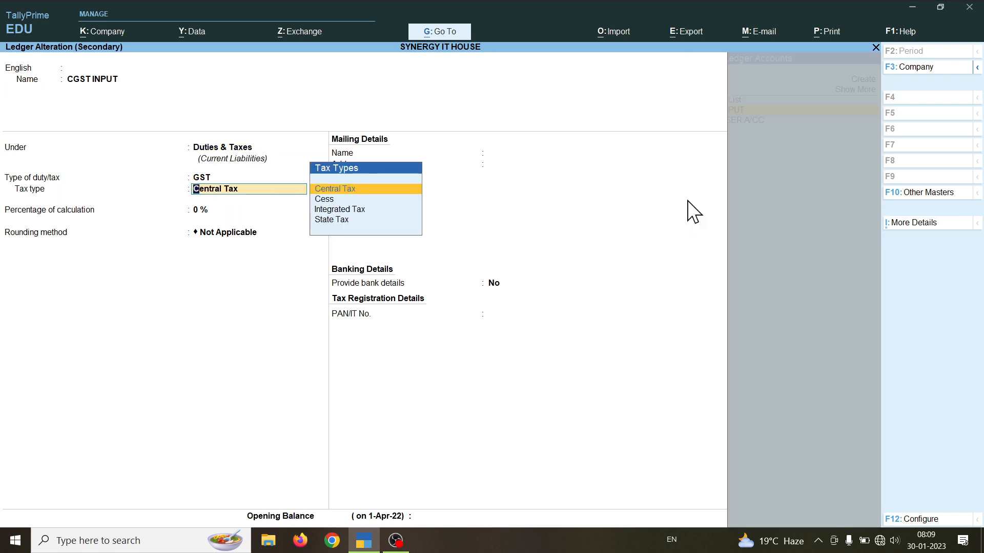
key("Return")
key("Return")
key("Return")
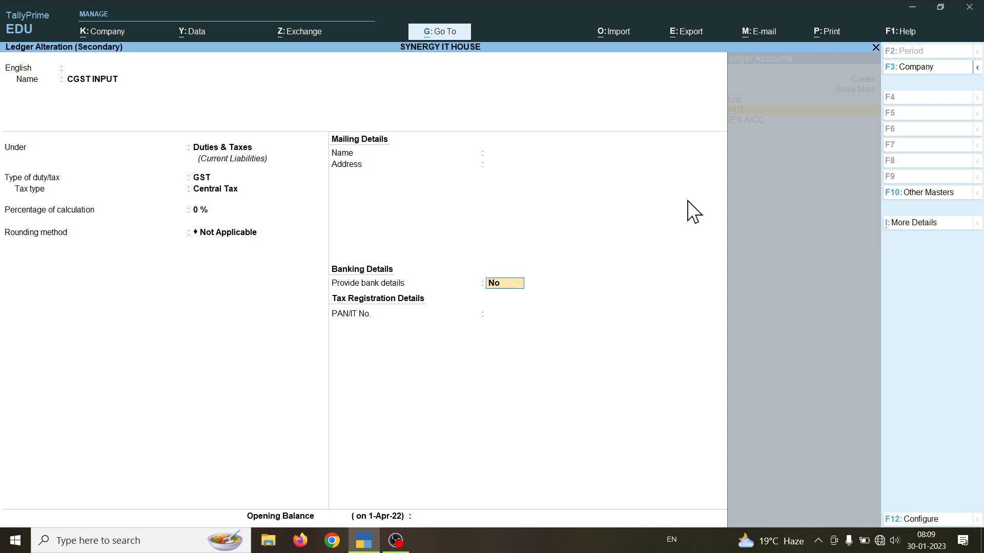
key("Return")
key("Return")
key("Return")
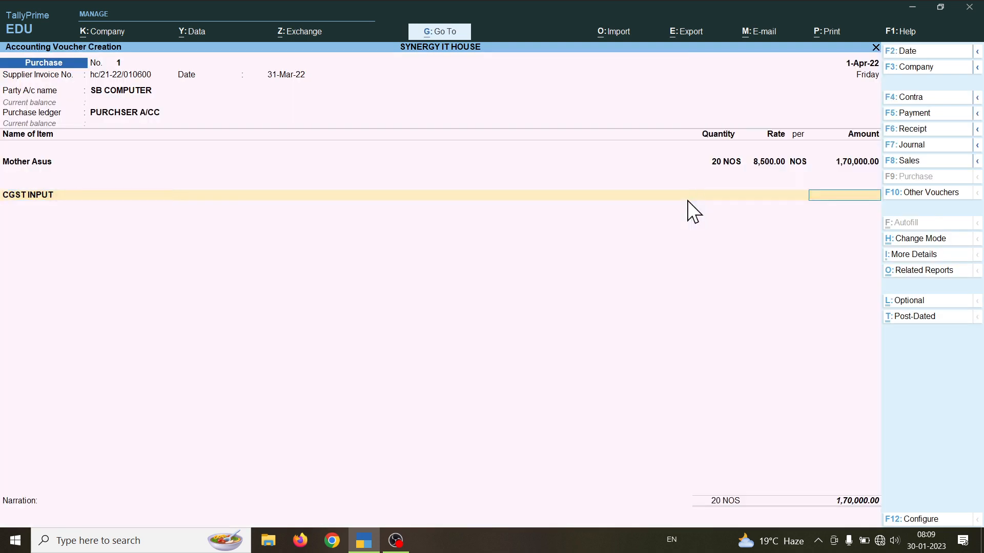
key("Return")
Step: Create an SGST INPUT ledger under Duties & Taxes as GST State Tax and select it on the voucher
type("S")
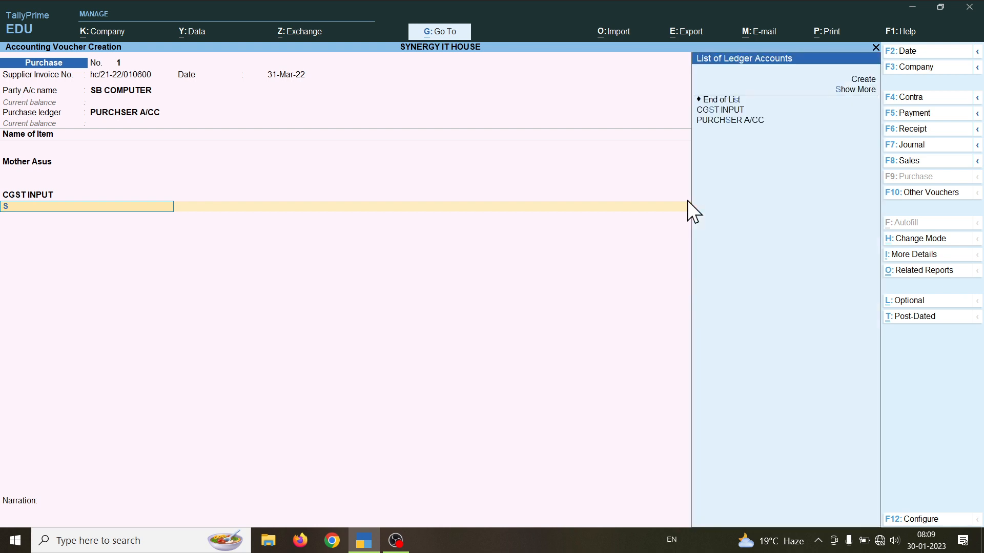
key("alt+c")
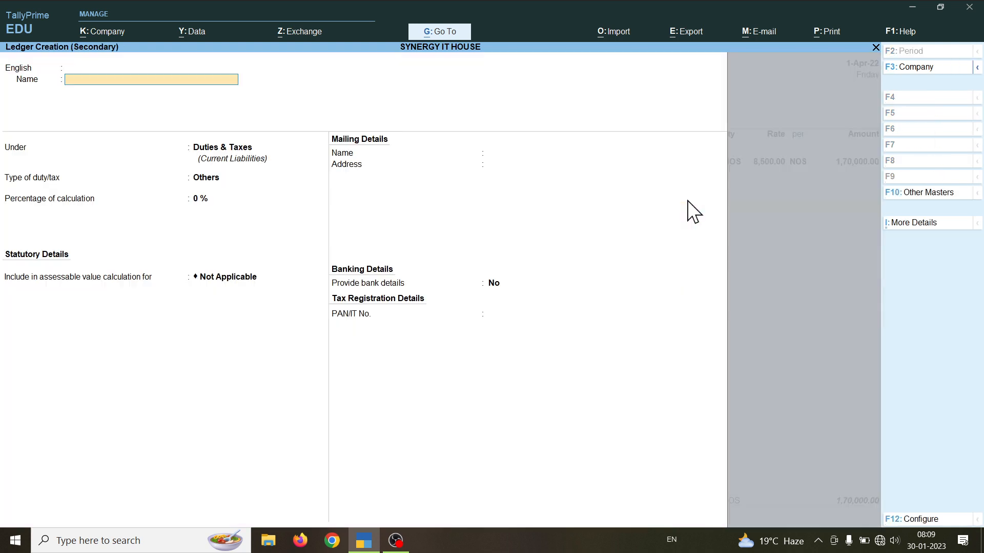
type("SGST INPUT")
key("Return")
key("Return")
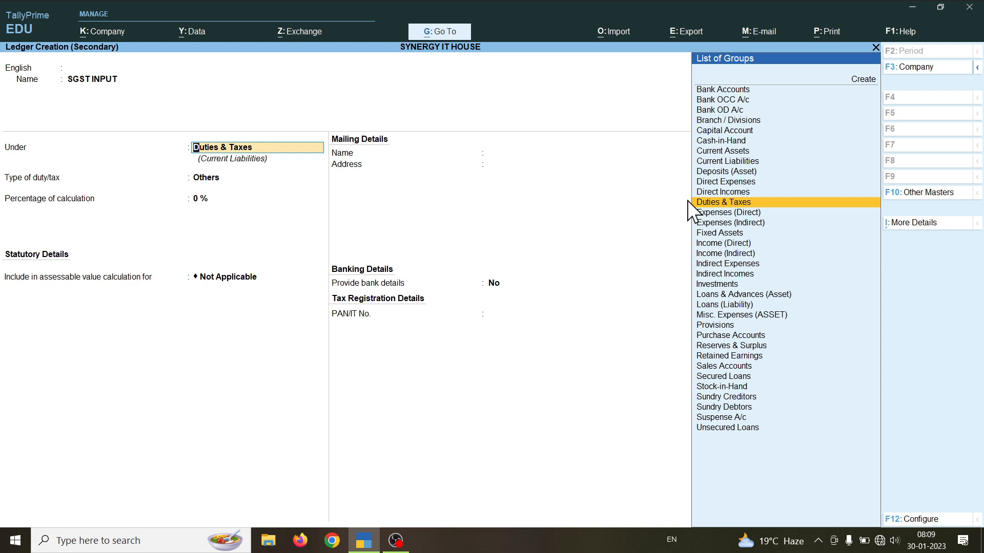
key("Return")
key("Up")
key("Return")
key("Down")
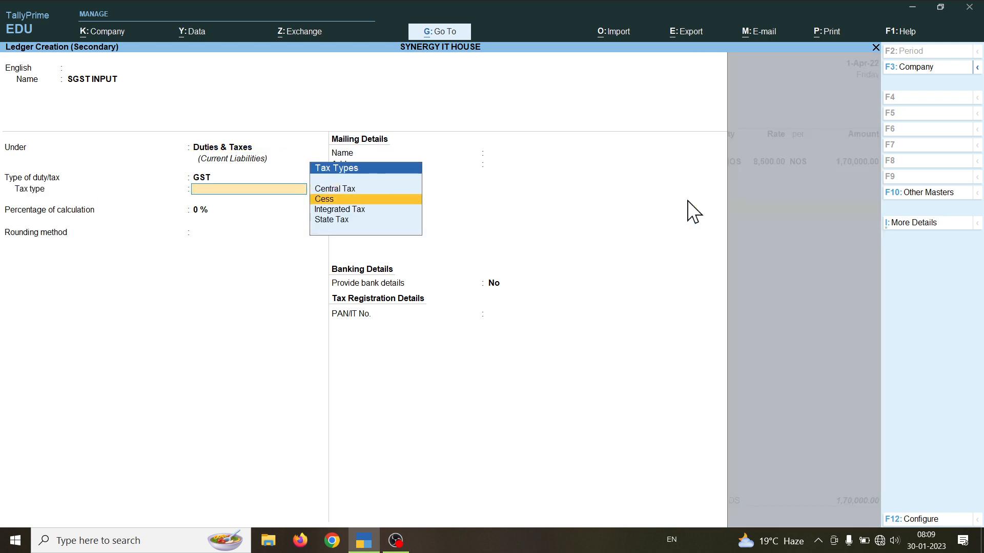
key("Down")
key("Down")
key("Return")
type("9")
key("ctrl+a")
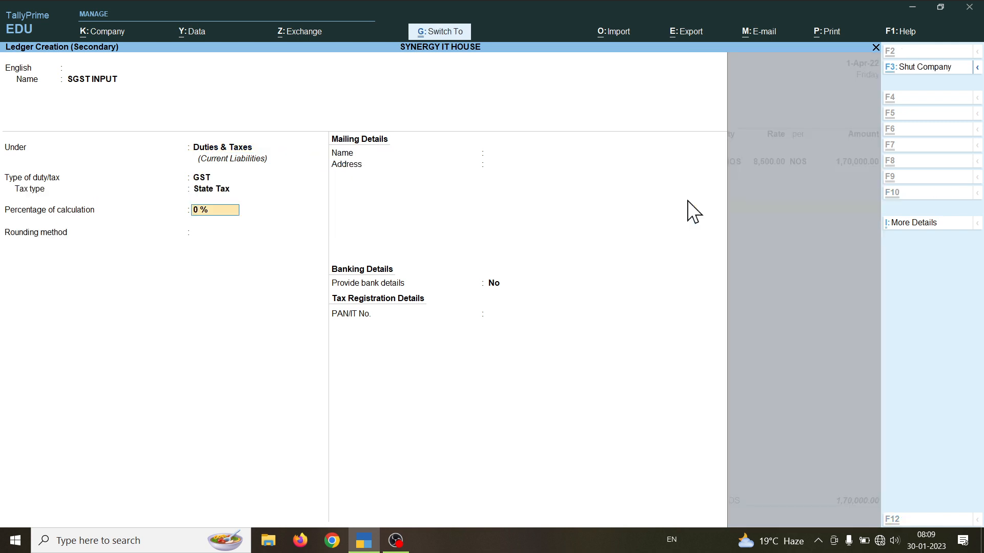
key("Return")
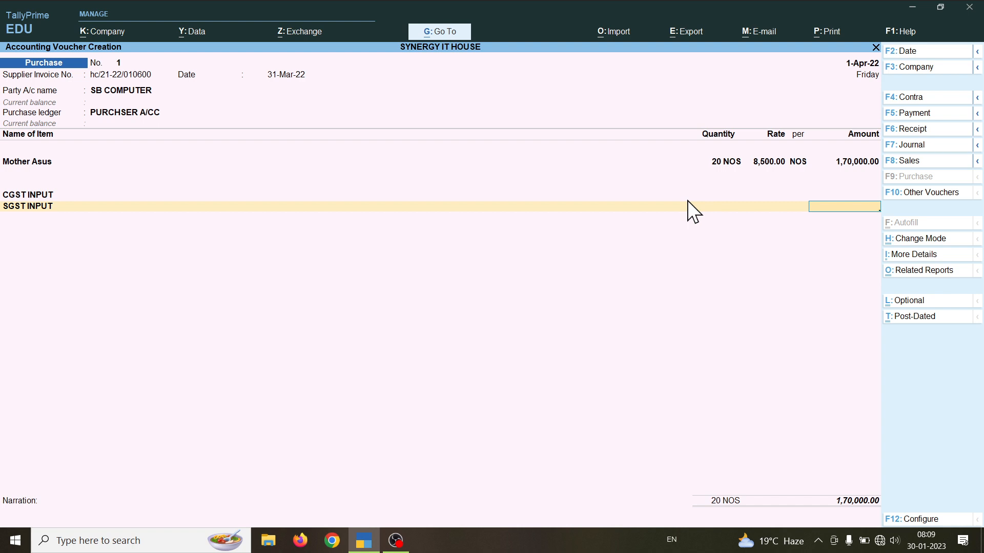
Step: Open the Mother Asus stock item for alteration and set Set/Alter GST Details to Yes
key("BackSpace")
key("BackSpace")
key("BackSpace")
key("BackSpace")
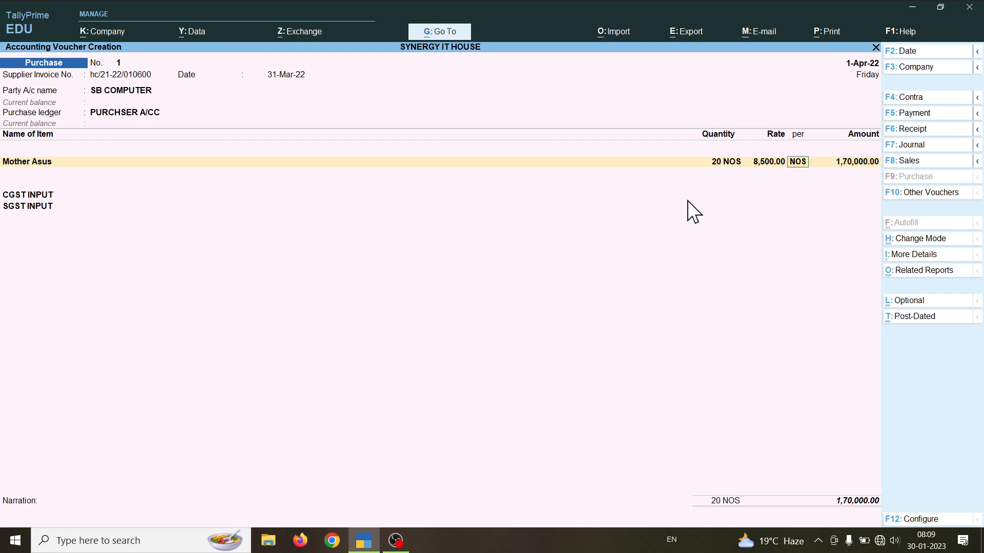
key("BackSpace")
key("BackSpace")
key("BackSpace")
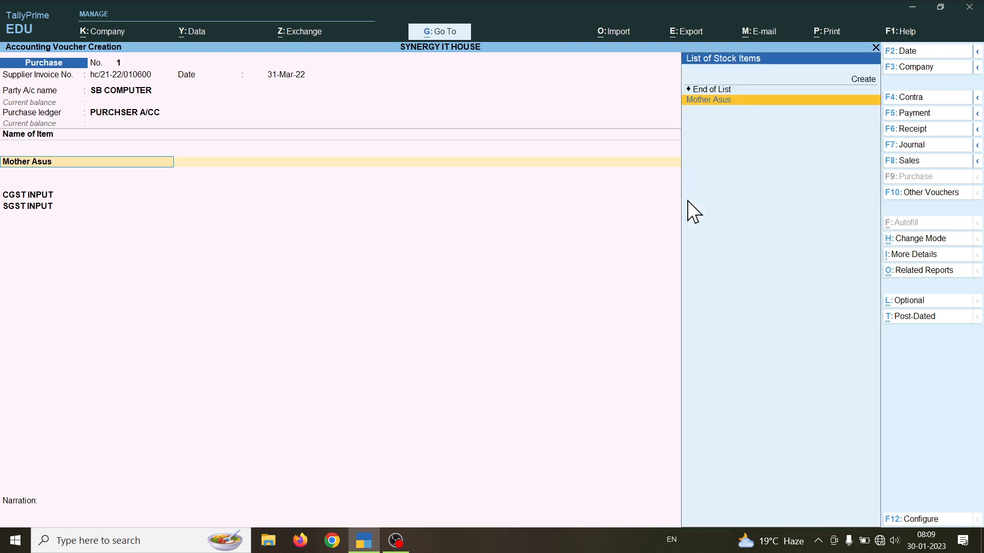
key("alt")
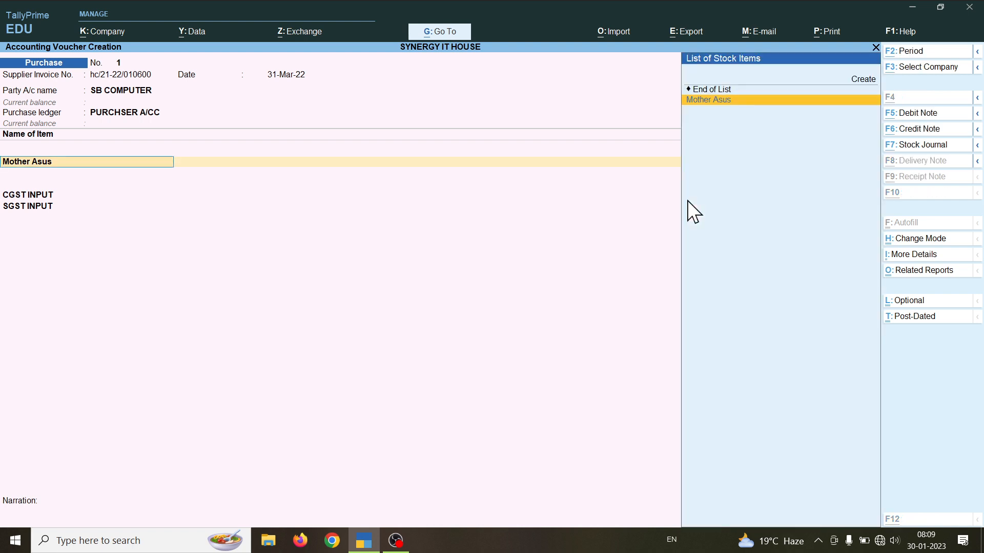
key("ctrl+Return")
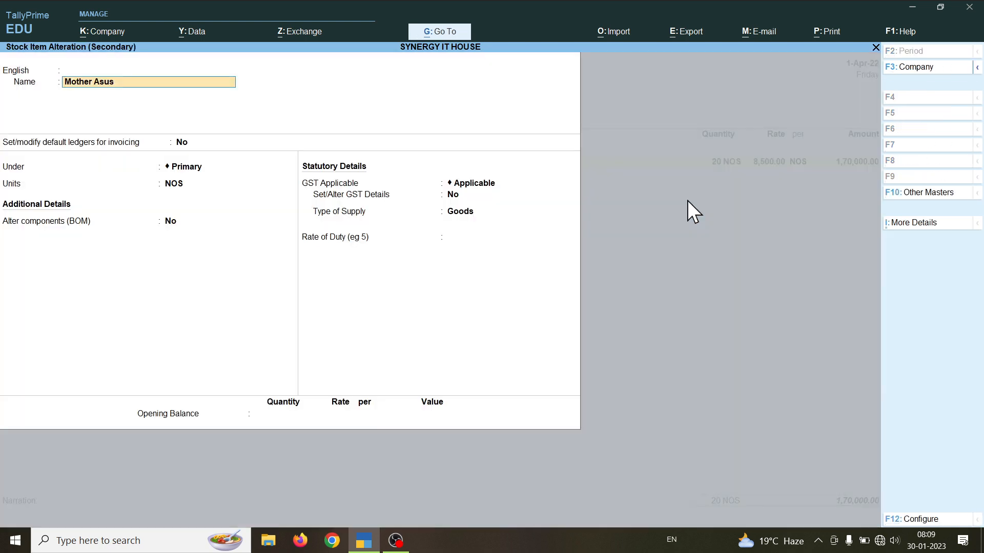
key("Return")
key("Return")
key("Return")
key("Return")
key("Return")
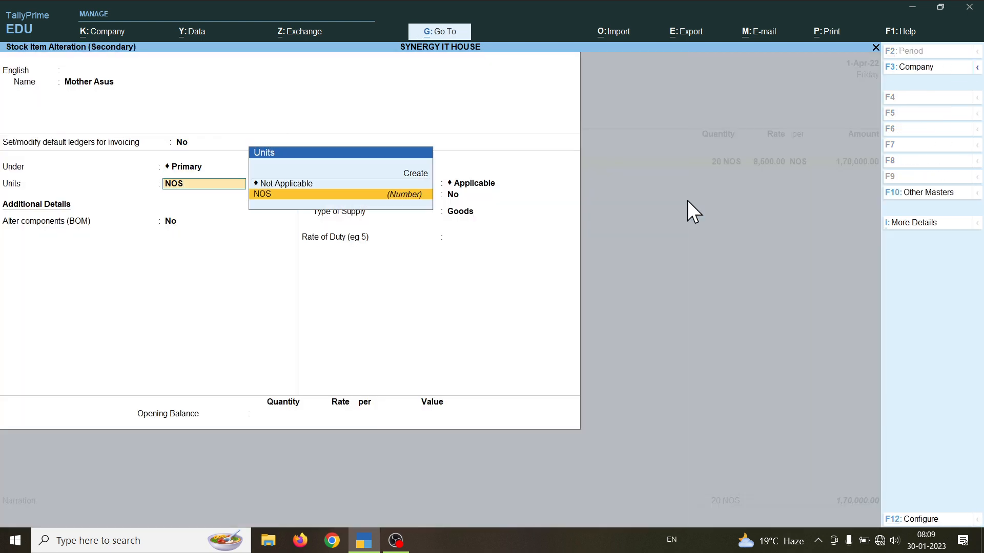
key("Return")
key("Return")
key("Return")
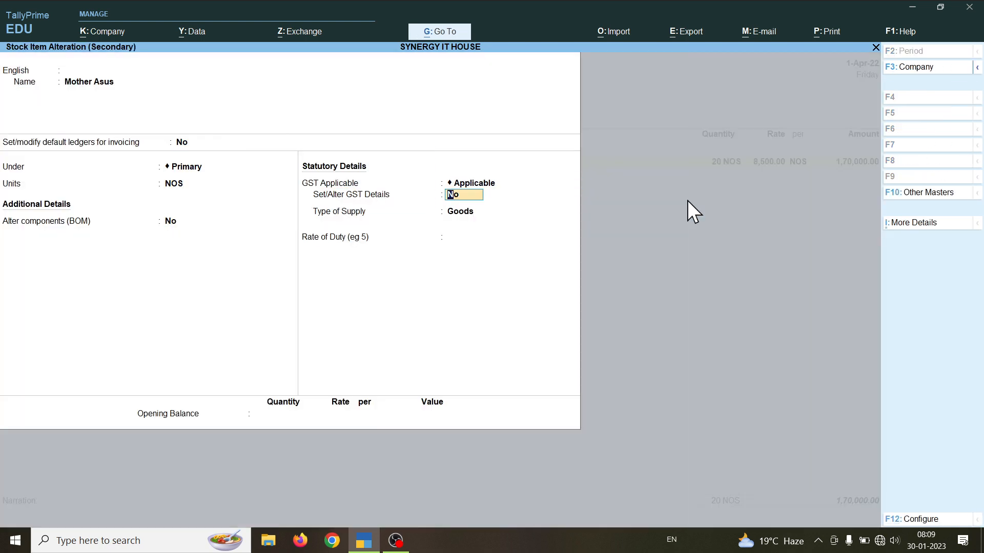
type("y")
key("Return")
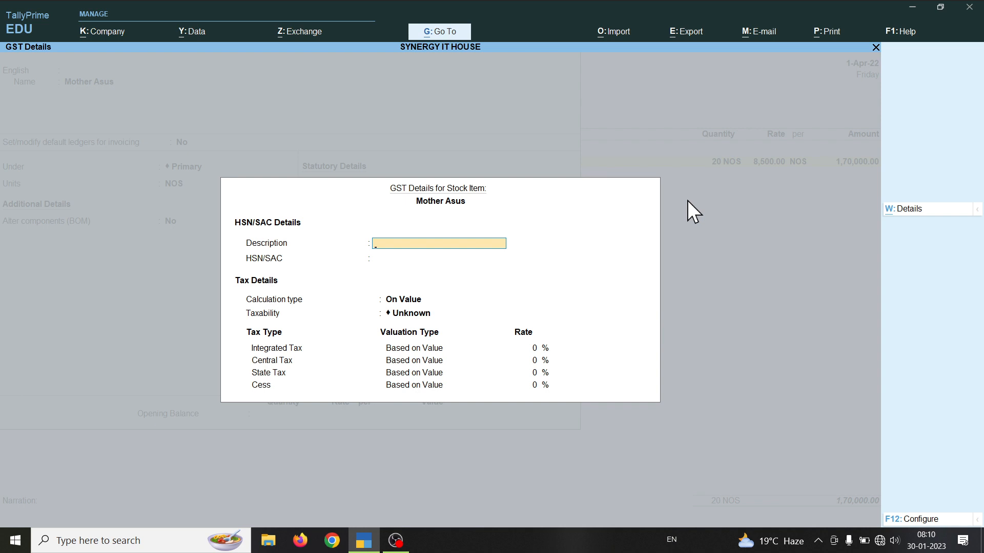
Step: Enter description H110, HSN/SAC 34888, Taxable, and an 18% integrated tax rate, then return to the voucher
key("Return")
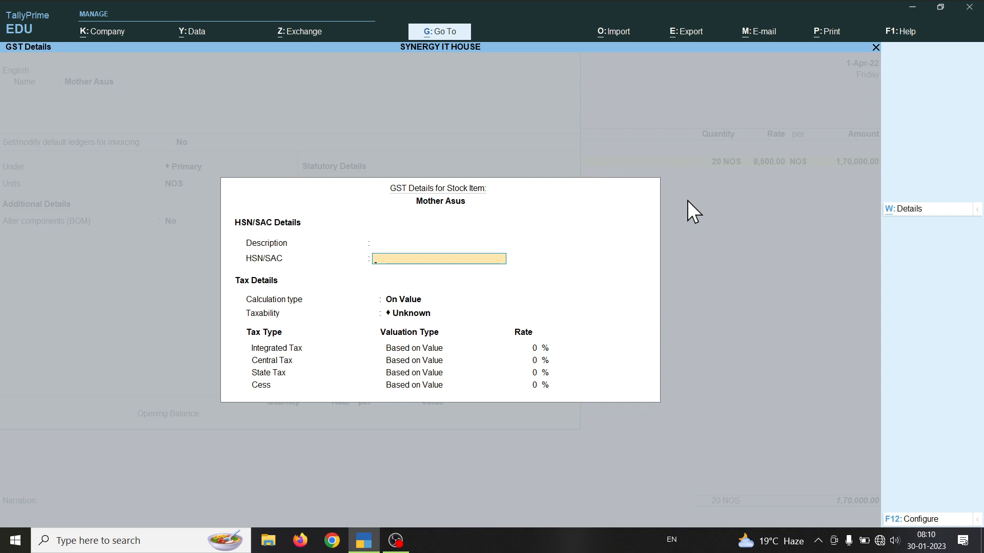
key("Up")
type("H")
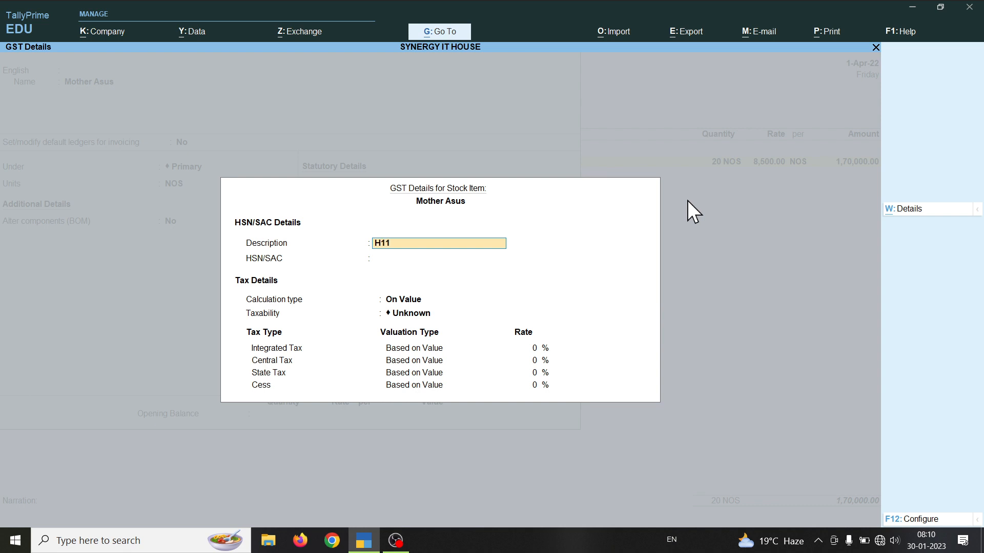
type("110")
key("Return")
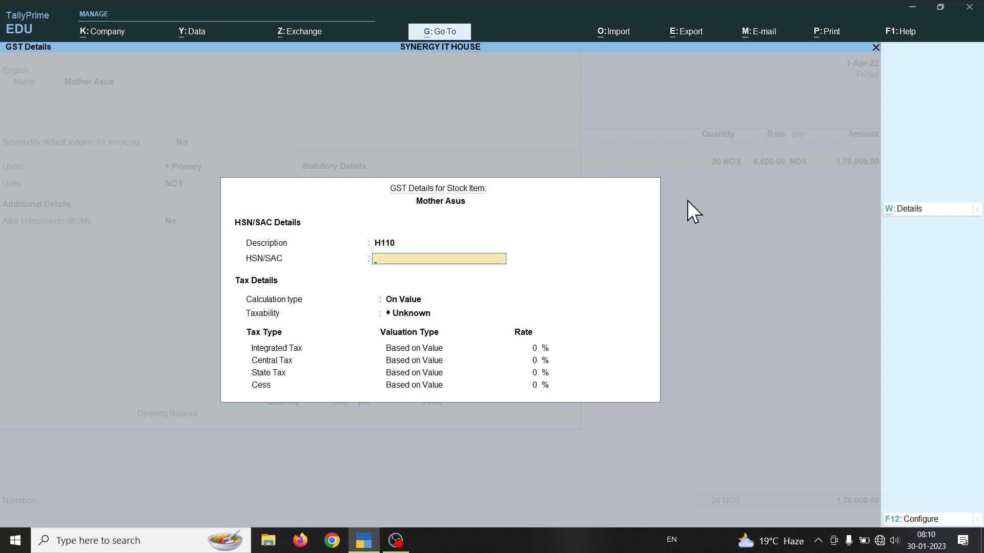
type("34888")
key("Return")
key("Return")
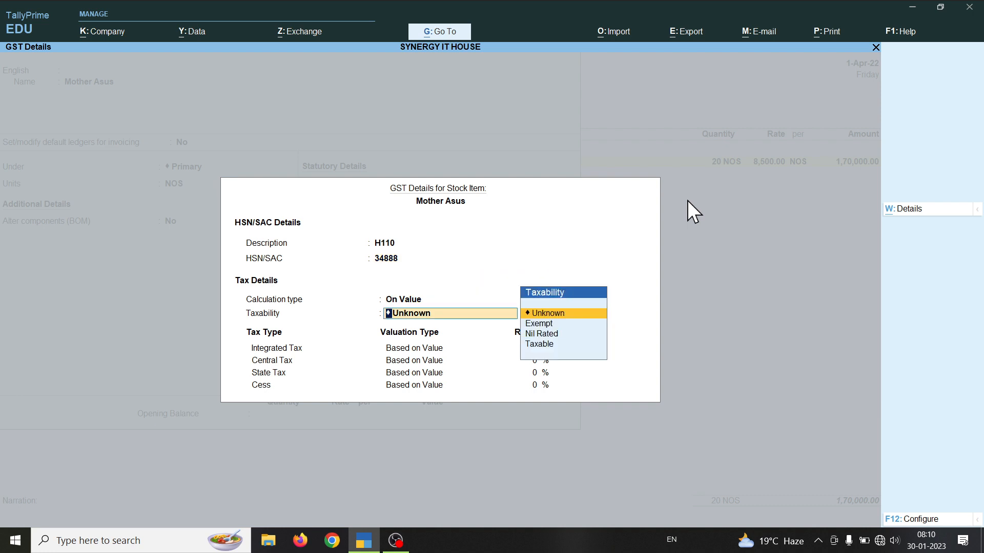
key("Down")
key("Down")
key("Down")
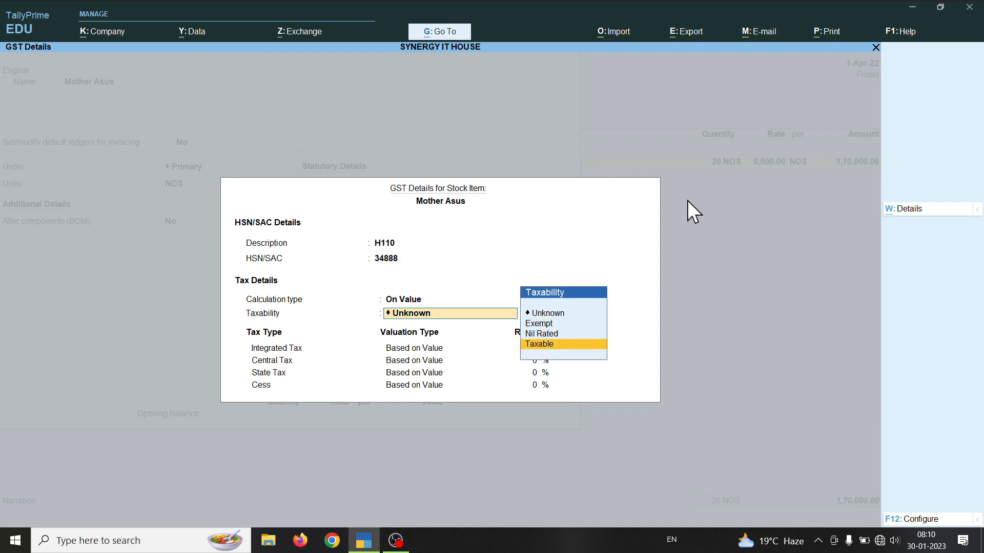
key("Return")
type("18")
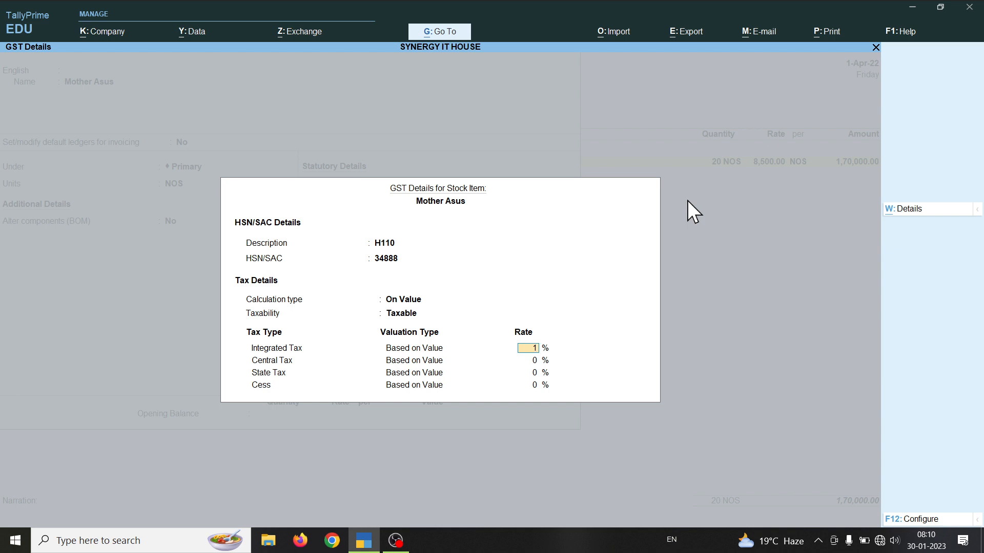
key("Return")
key("Return")
key("Return")
key("Return")
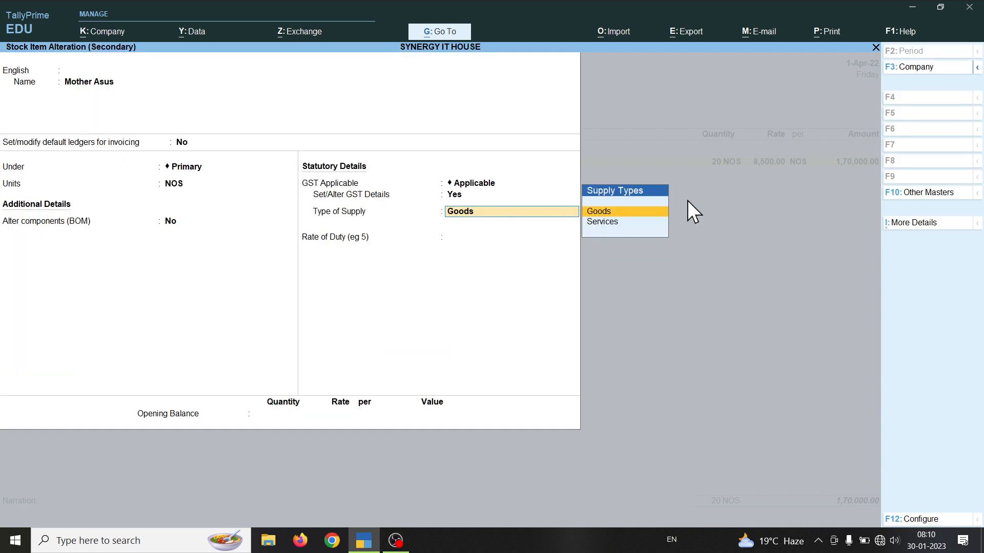
key("Return")
key("Return")
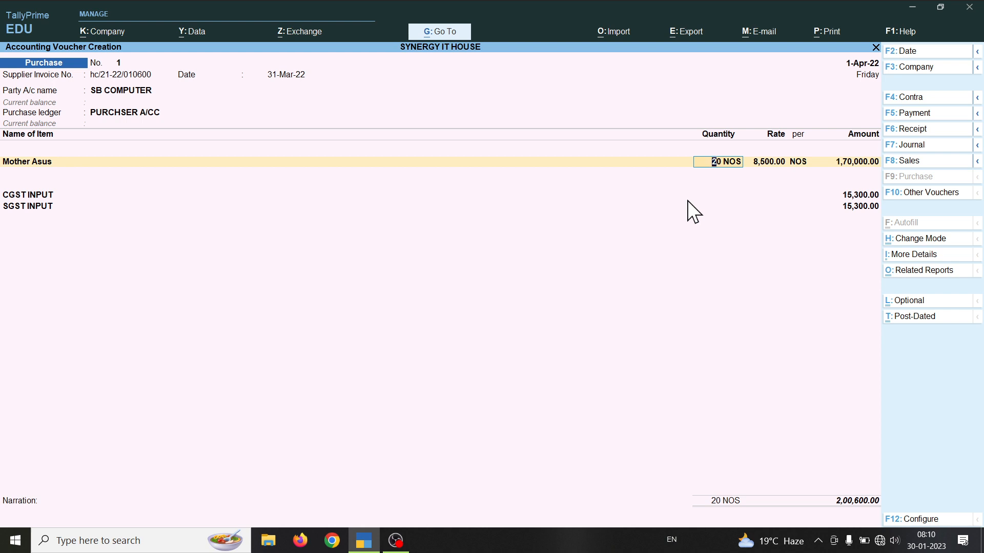
Step: Accept the 15,300.00 CGST and SGST INPUT amounts and finish entries to reach SB COMPUTER's Bill-wise Details
key("Return")
key("Return")
key("Return")
key("Return")
key("Return")
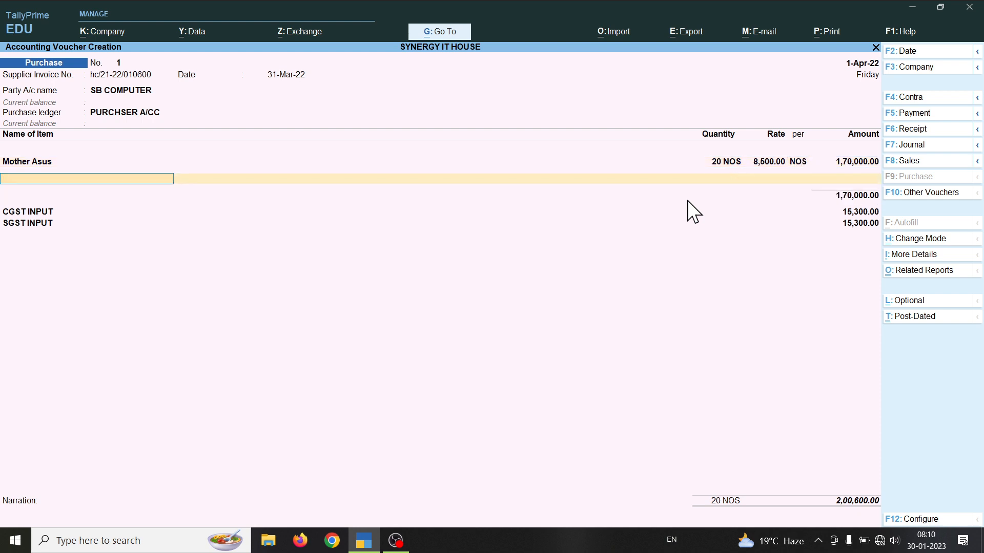
key("Return")
key("Return")
key("Return")
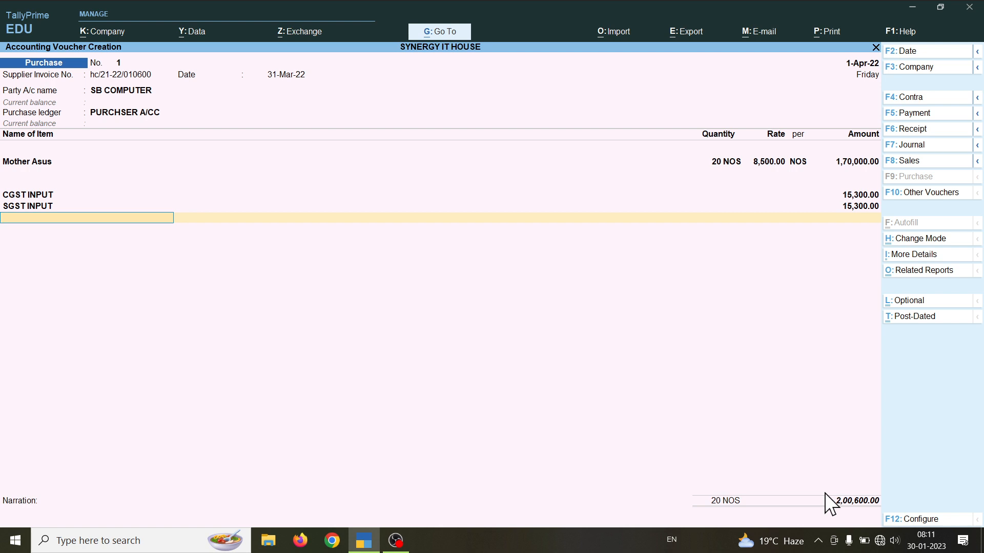
key("Return")
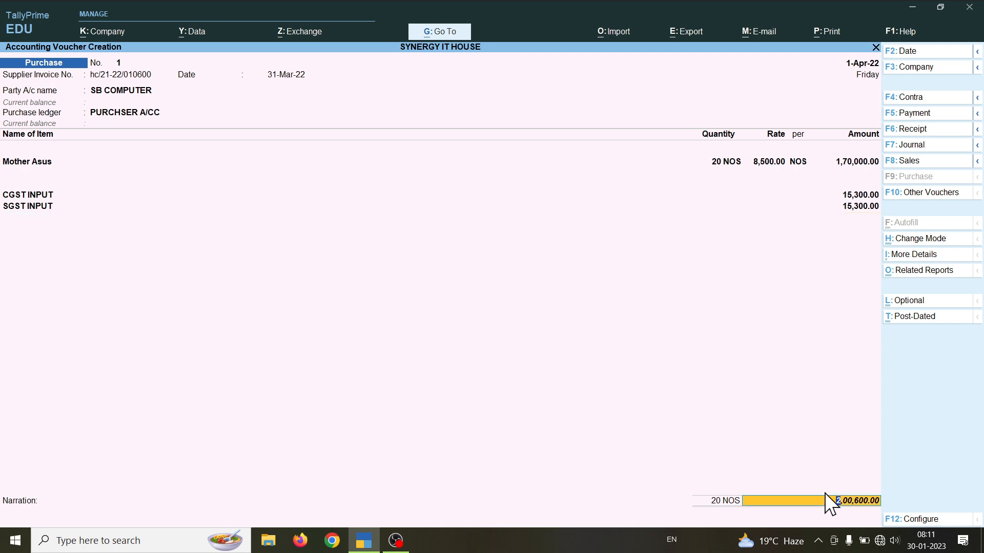
key("BackSpace")
key("Return")
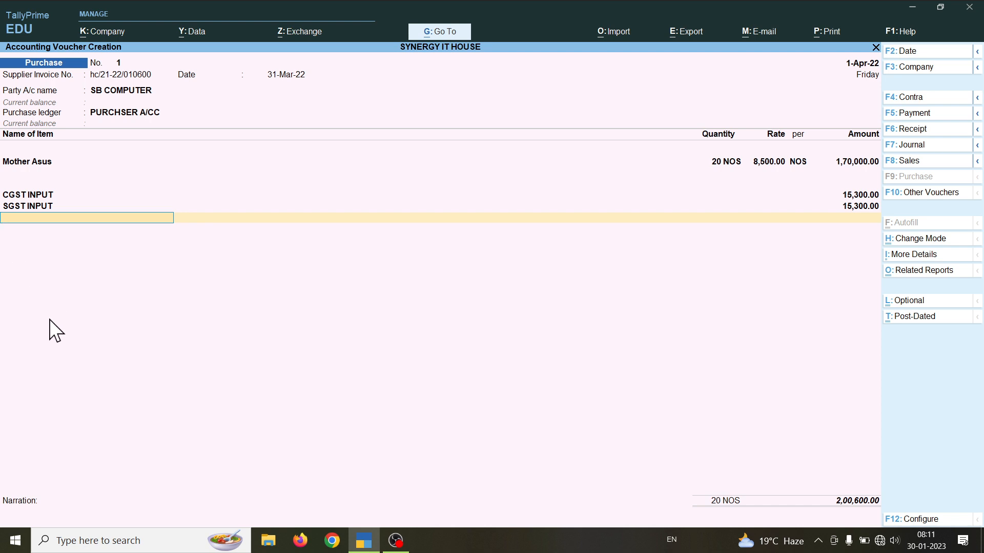
key("Return")
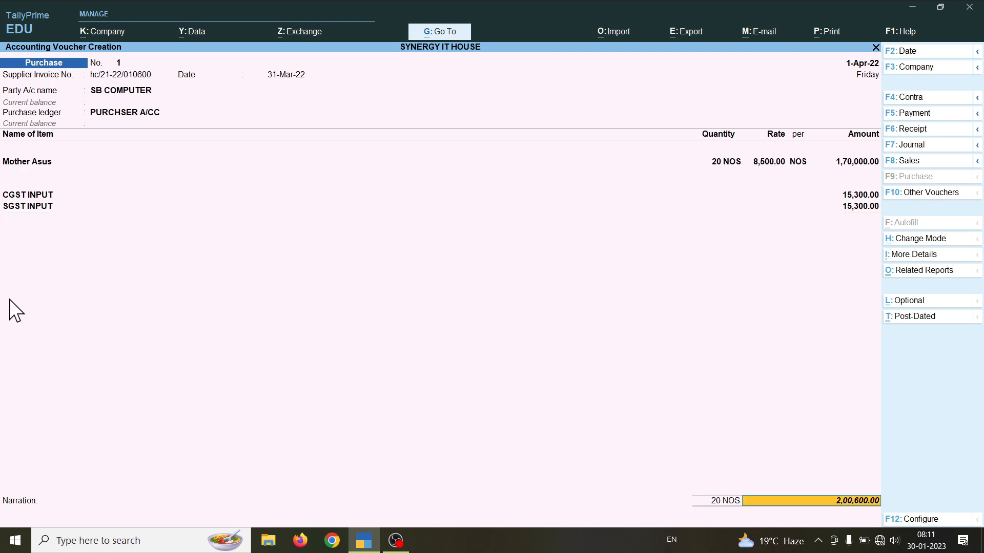
key("Return")
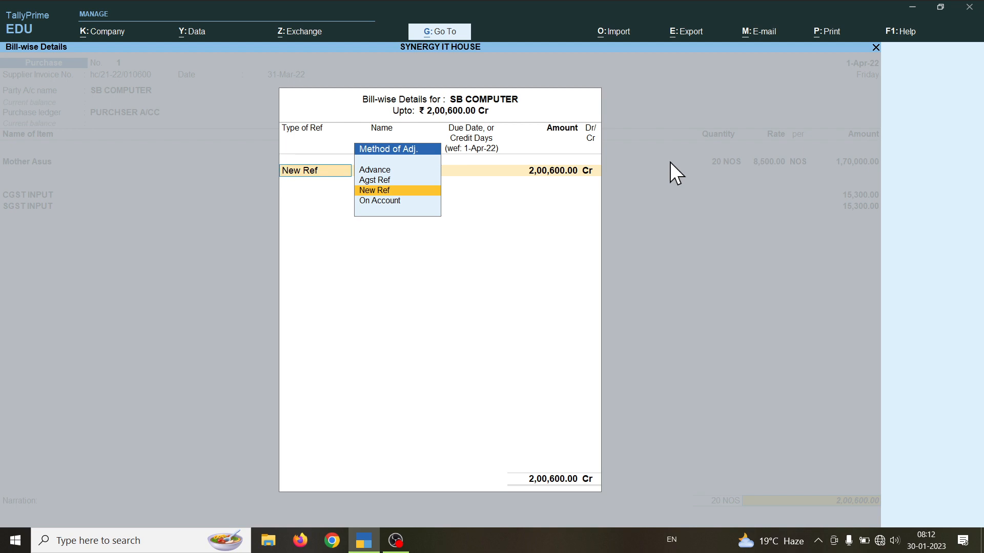
Step: Choose New Ref as the adjustment method for the 2,00,600.00 credit bill
key("Up")
key("Up")
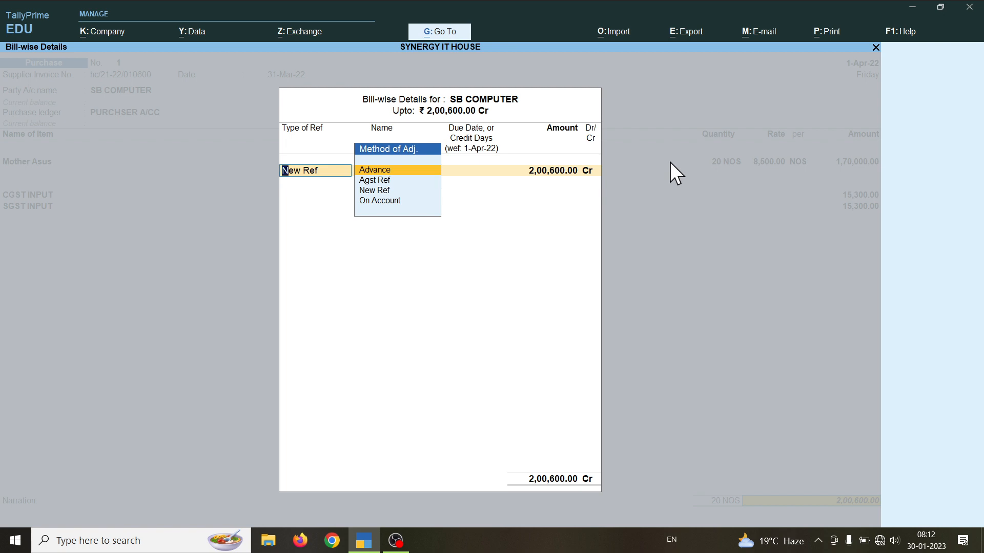
key("Down")
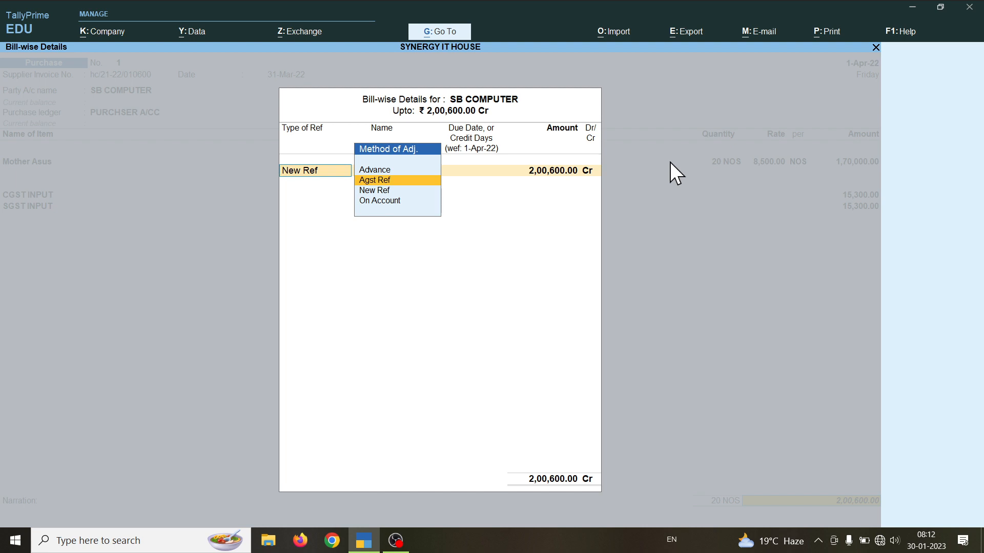
key("Down")
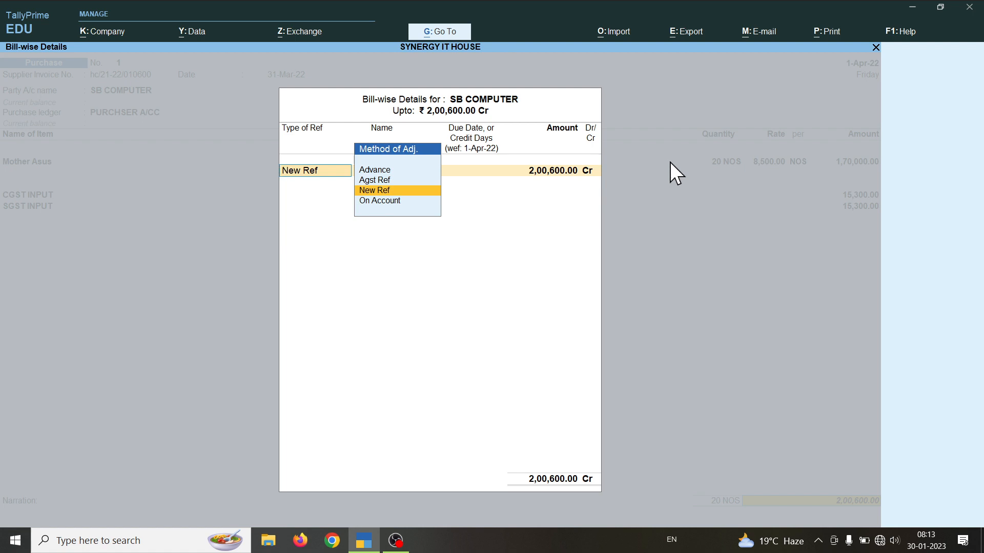
key("Down")
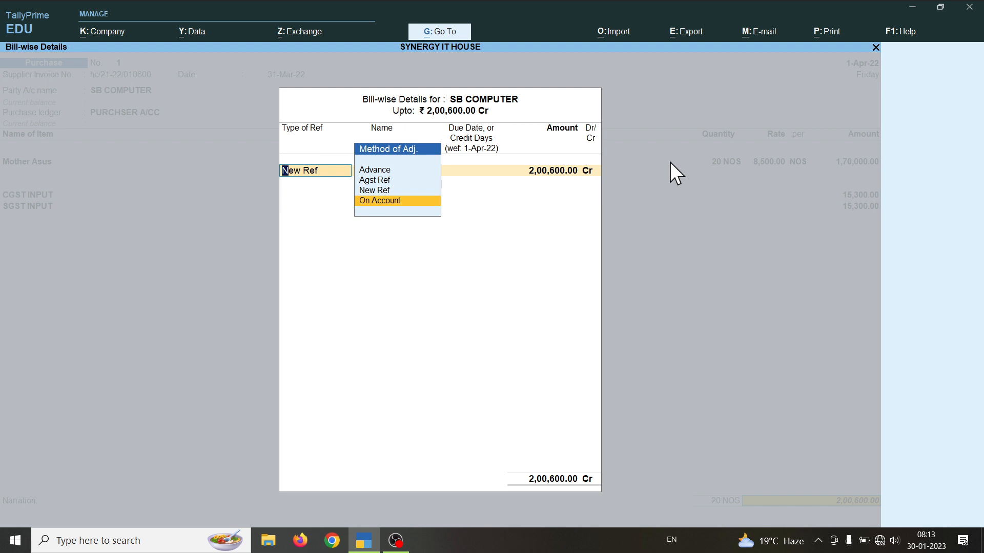
key("Up")
key("Return")
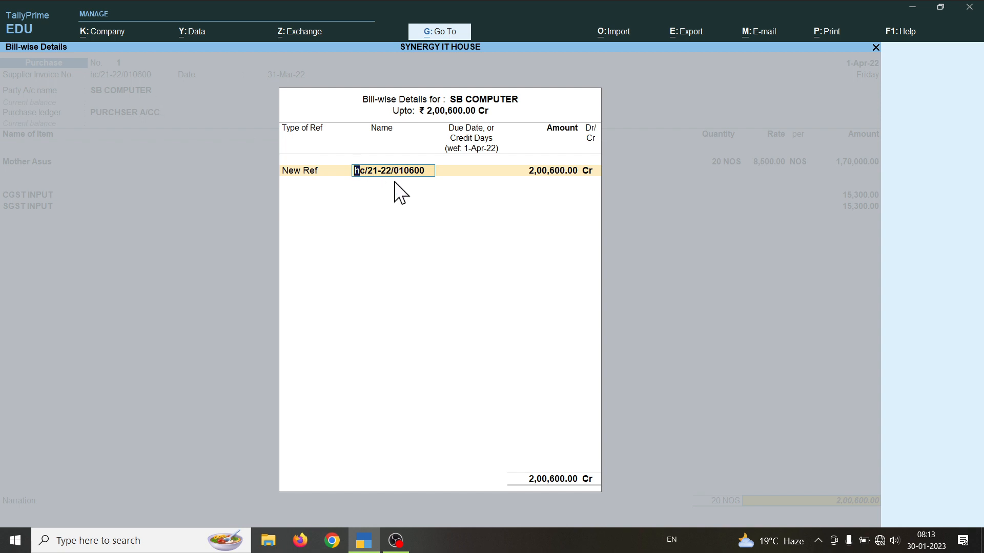
Step: Give the bill a 1-Apr-22 due date, accept the 2,00,600.00 amount, and save purchase voucher No. 1
key("Return")
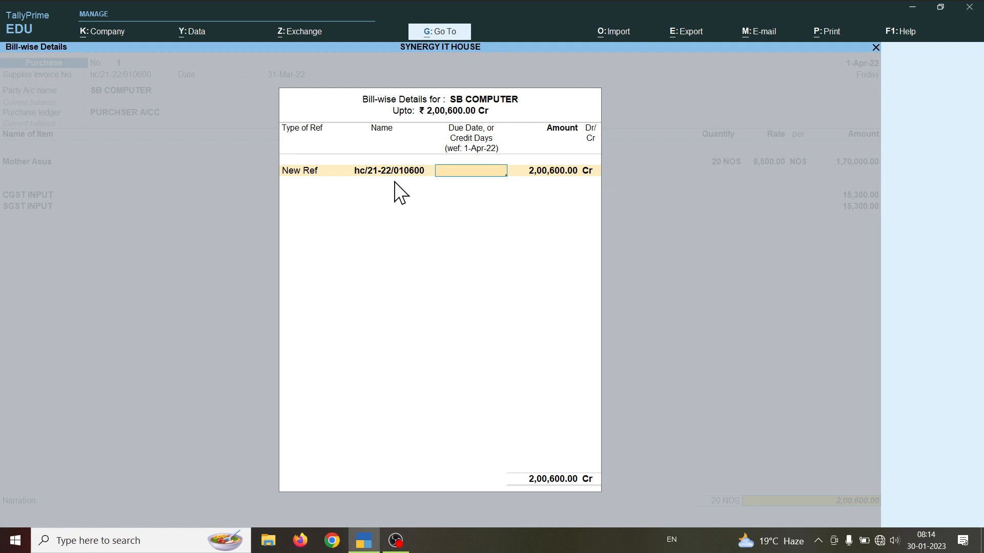
type("-4")
key("Return")
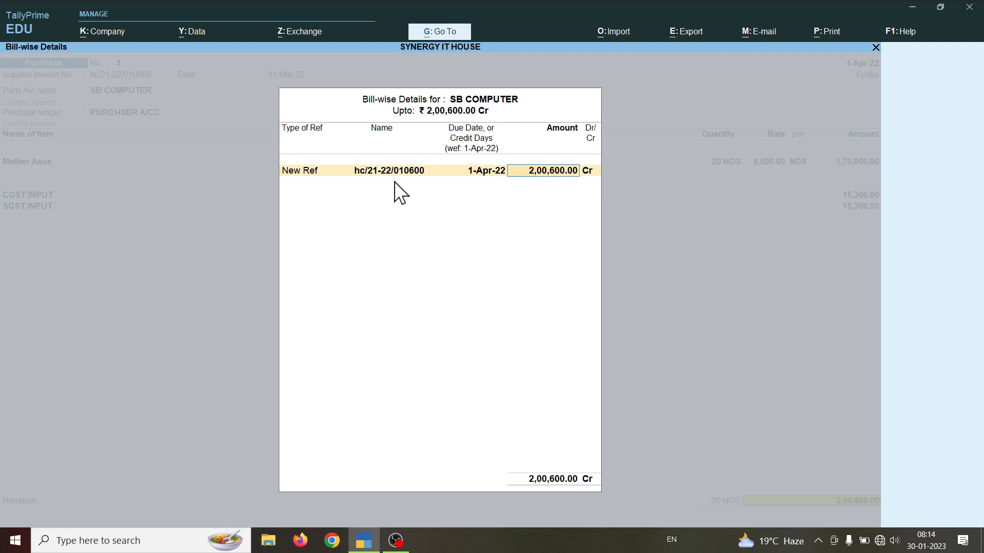
key("Return")
key("Return")
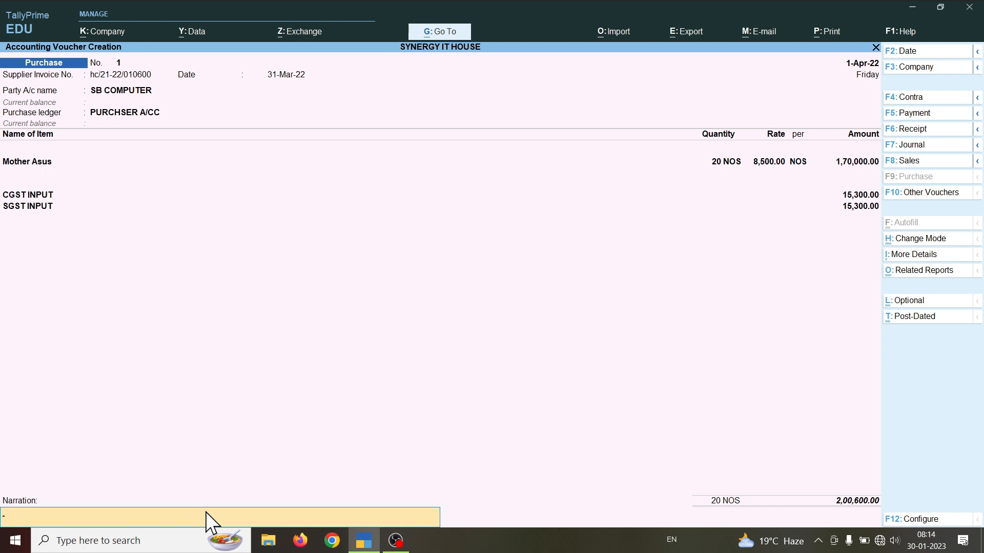
key("Return")
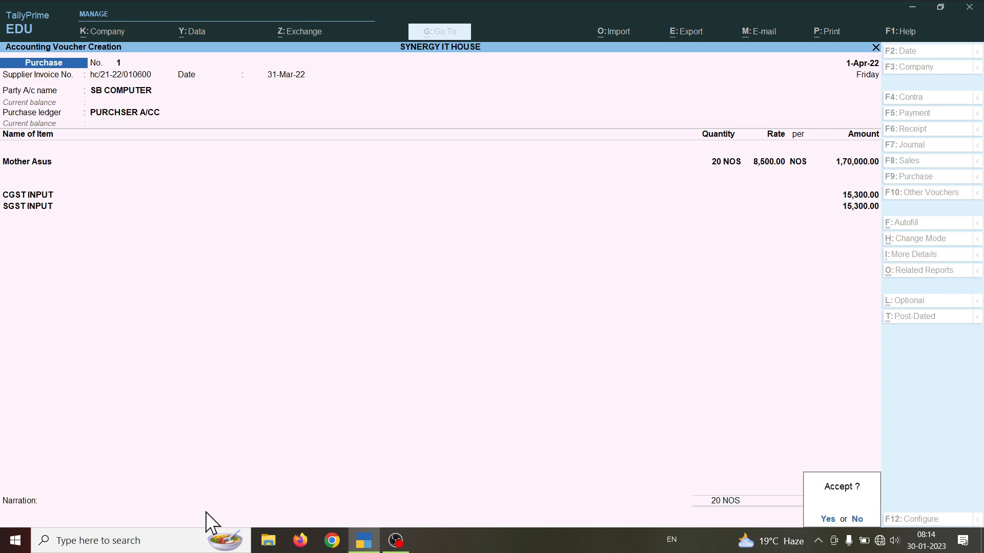
key("Return")
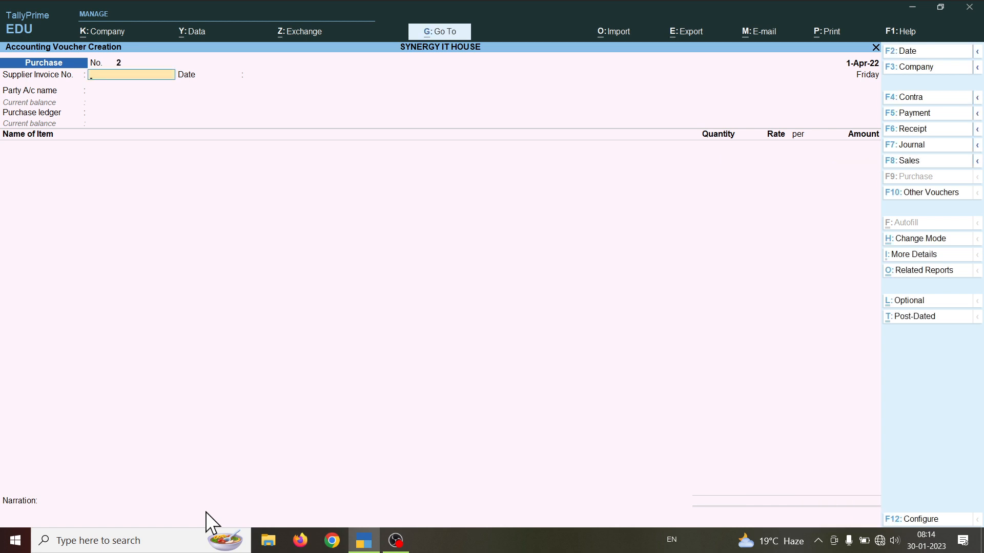
Step: Switch to a Sales voucher and choose Cash as the party account
key("F8")
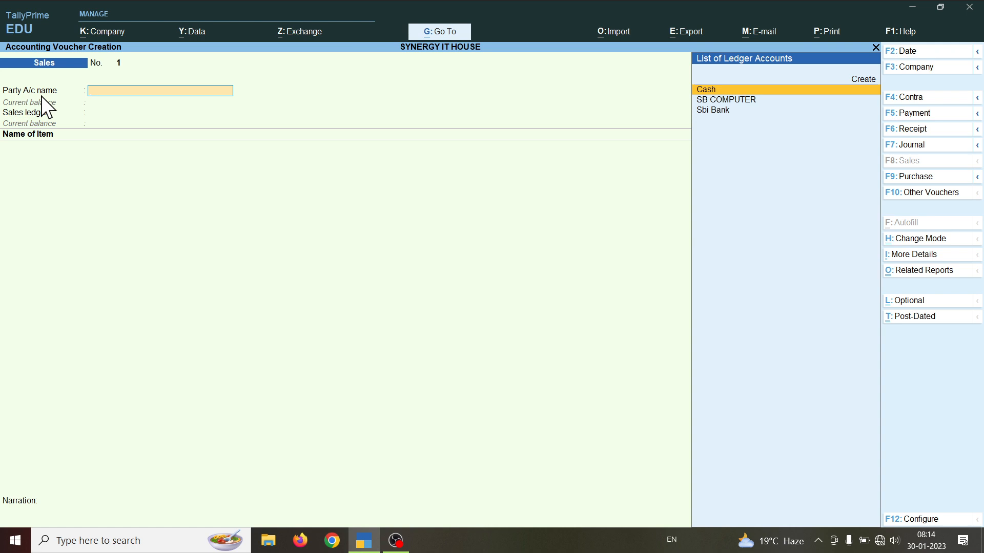
key("Return")
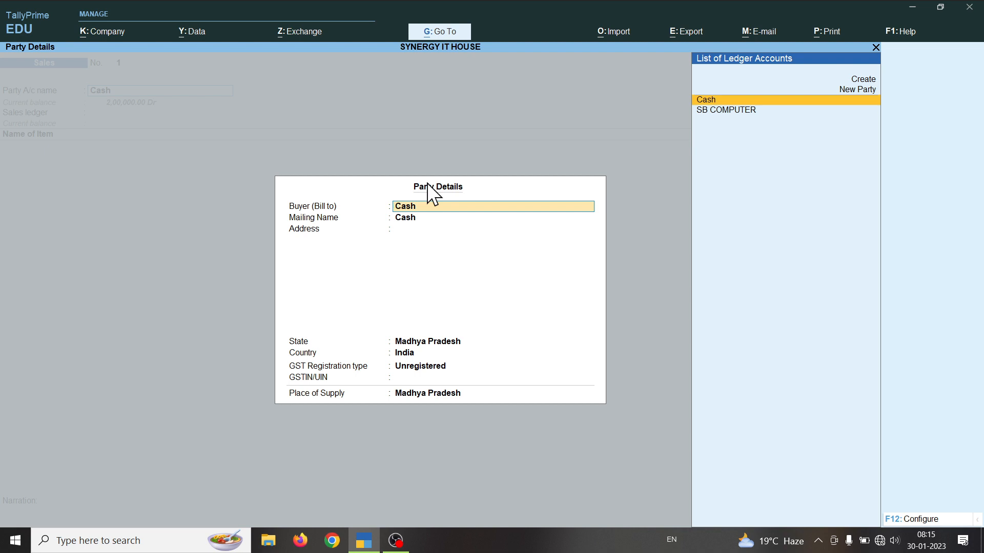
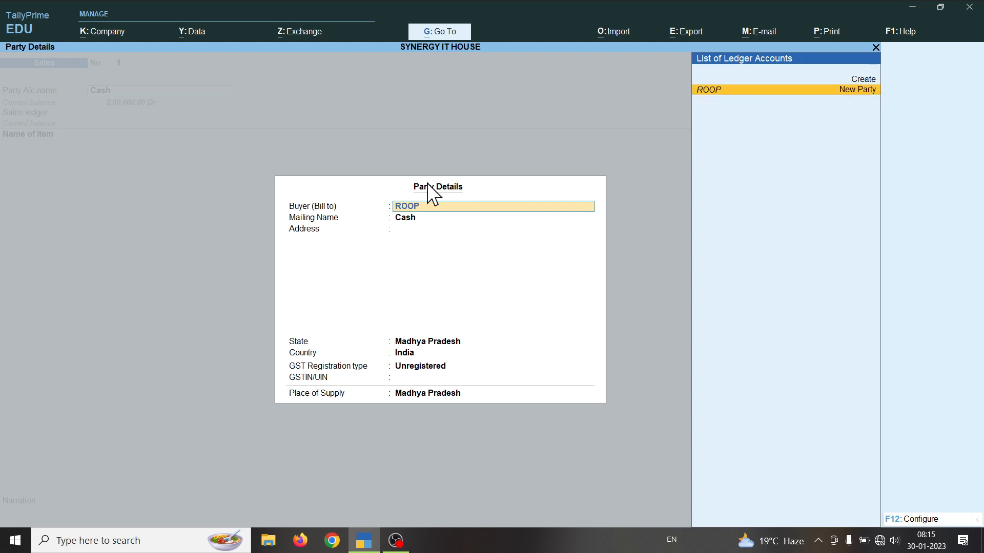
Step: Enter the buyer's name as a new party, keeping Madhya Pradesh, Unregistered and Madhya Pradesh place of supply
key("Return")
key("Return")
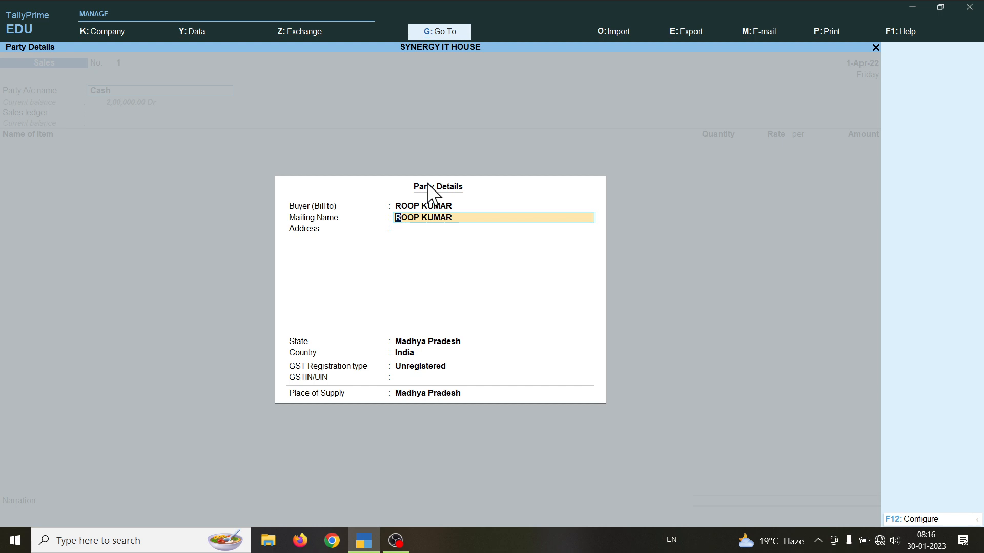
key("Return")
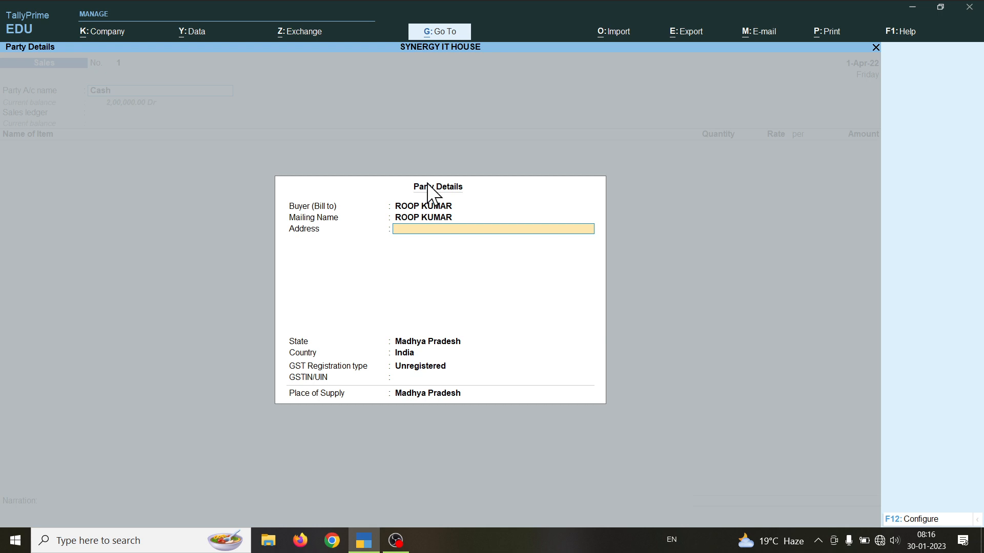
key("Return")
key("Return")
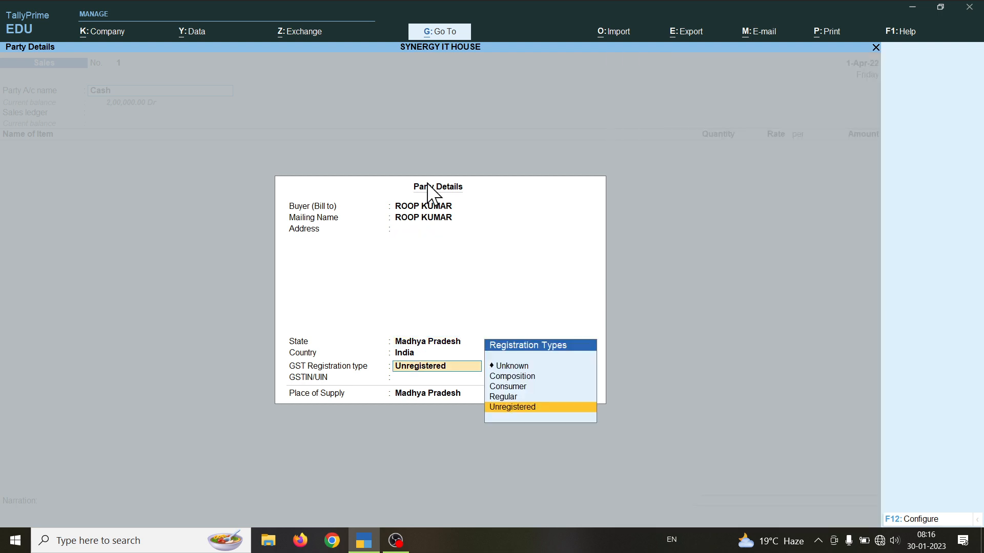
key("Return")
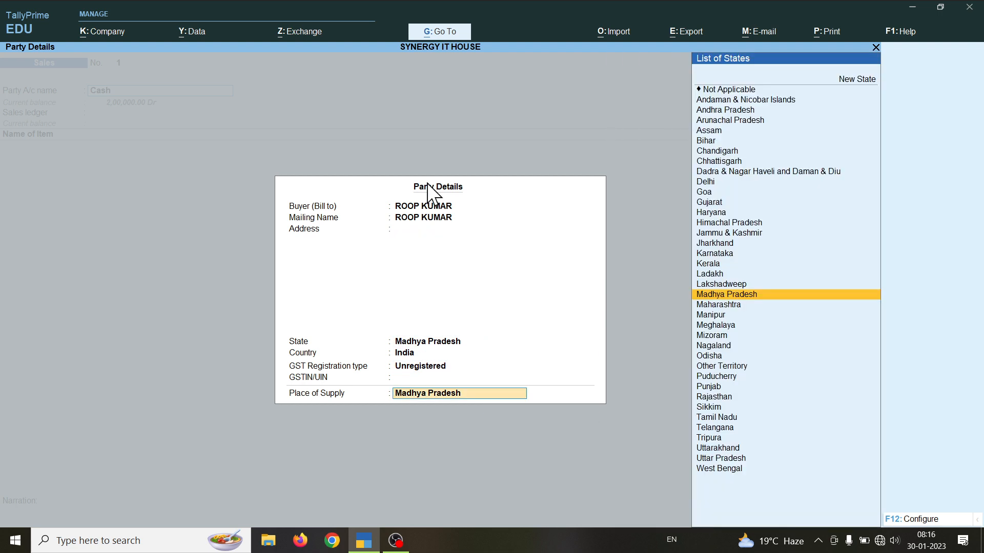
key("Return")
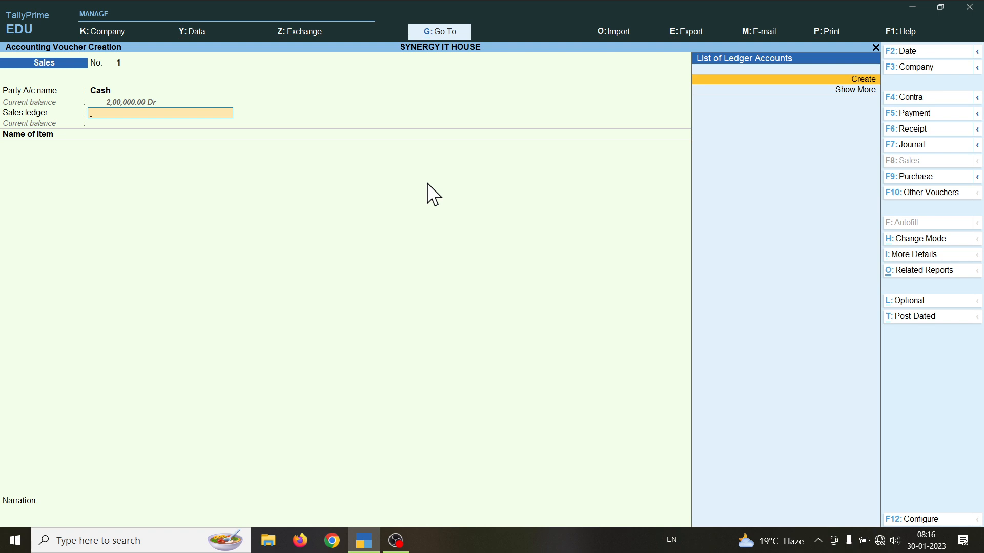
Step: Create a new sales ledger 'SALE A/C' under Sales Accounts and save it
key("Return")
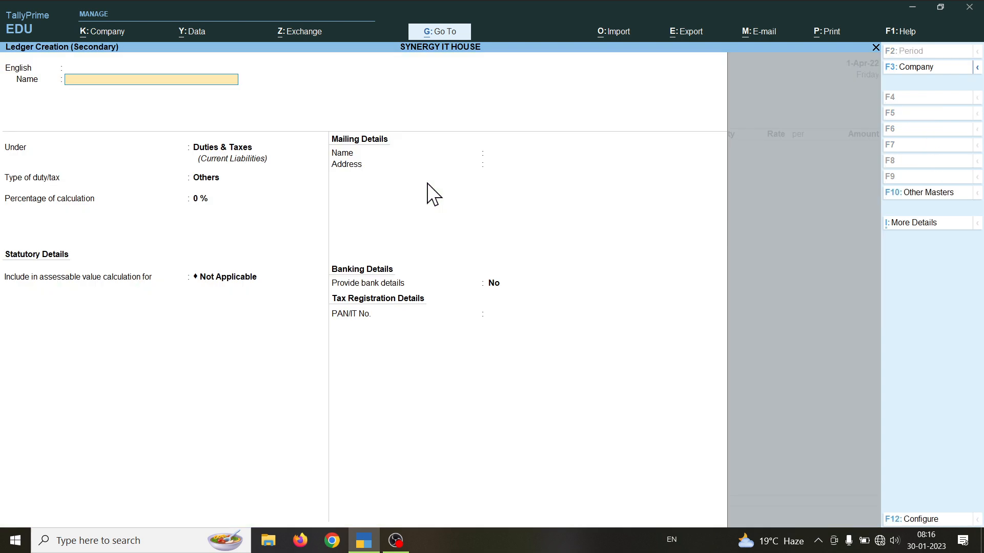
type("SALE A/CC")
key("Return")
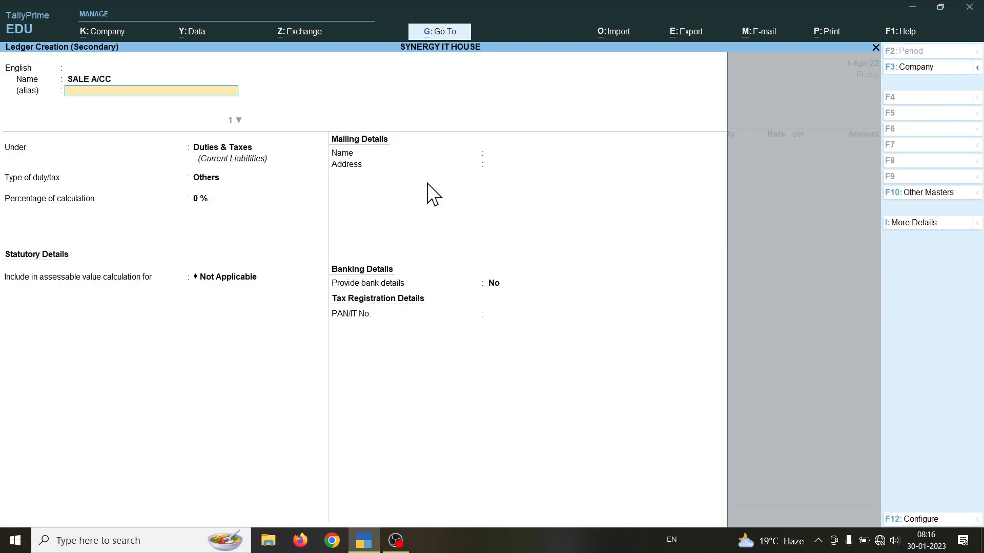
key("Return")
key("Return")
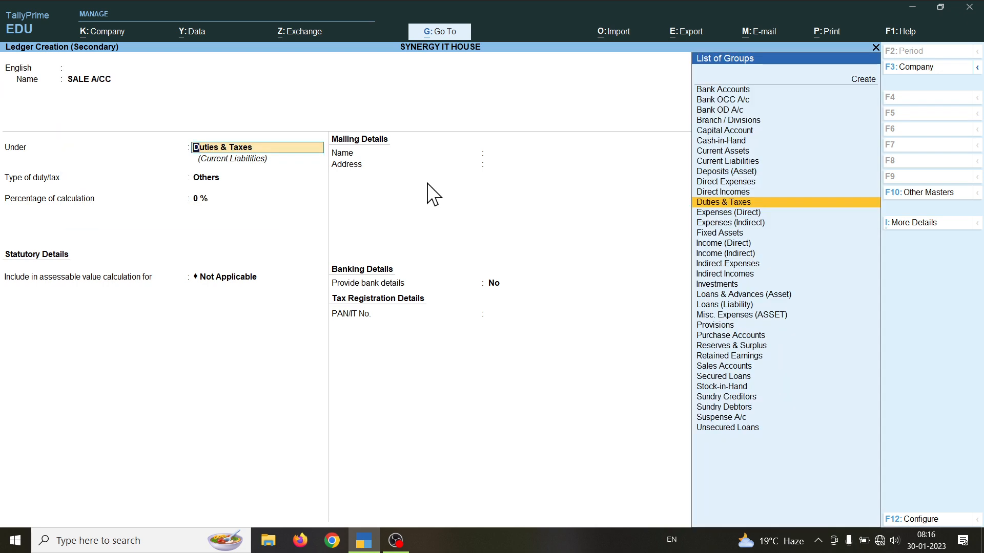
type("S")
key("Down")
key("Up")
key("Return")
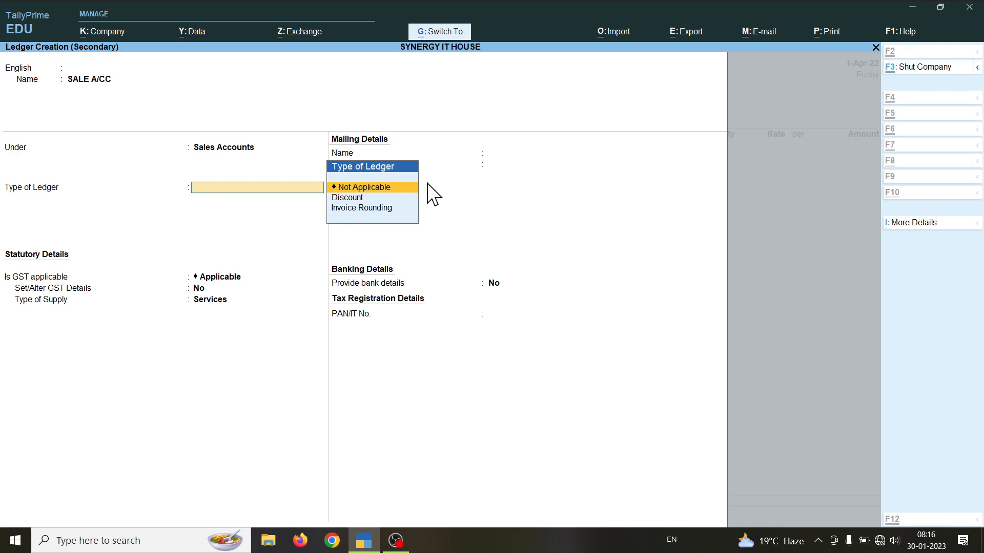
key("ctrl+a")
Step: Choose Sales Taxable as the nature of transaction
type("S")
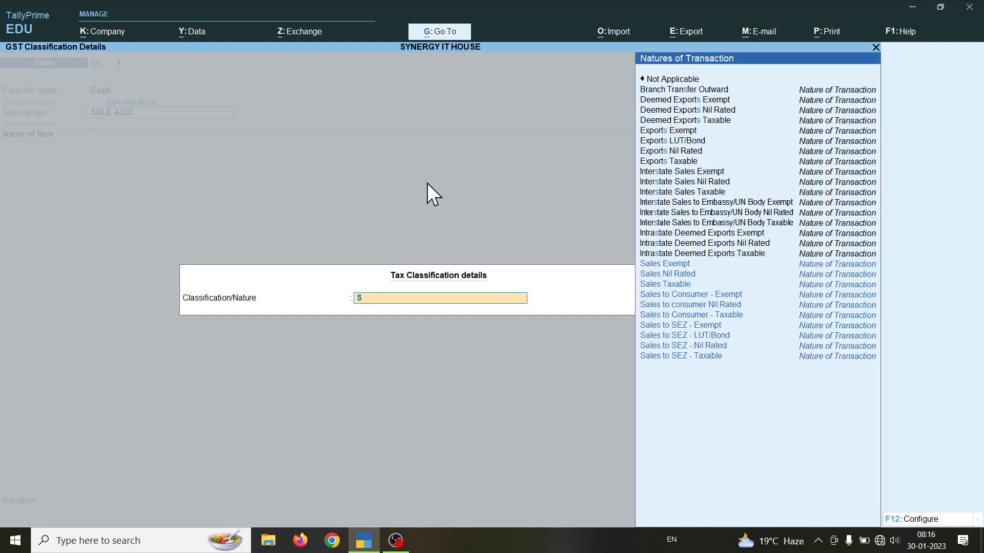
key("Down")
key("Down")
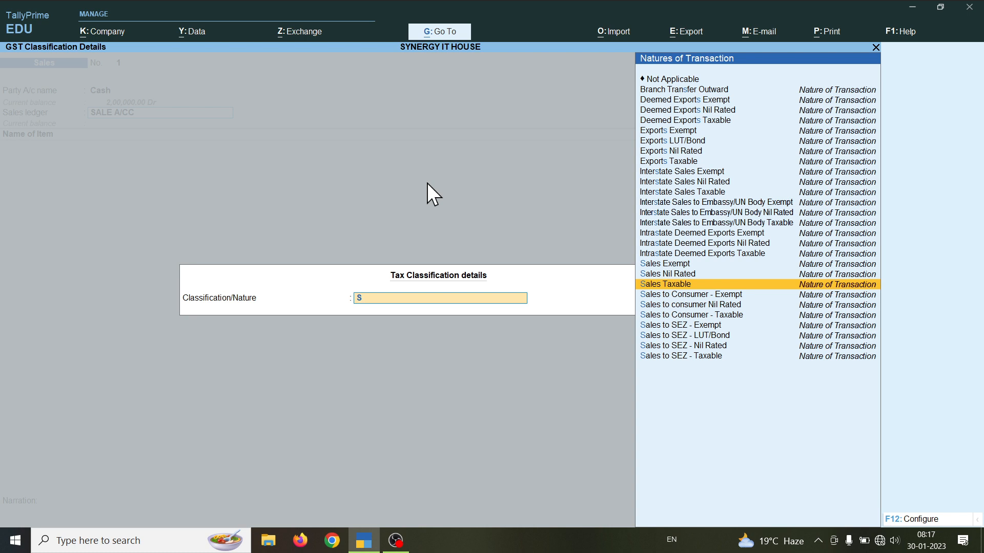
key("Return")
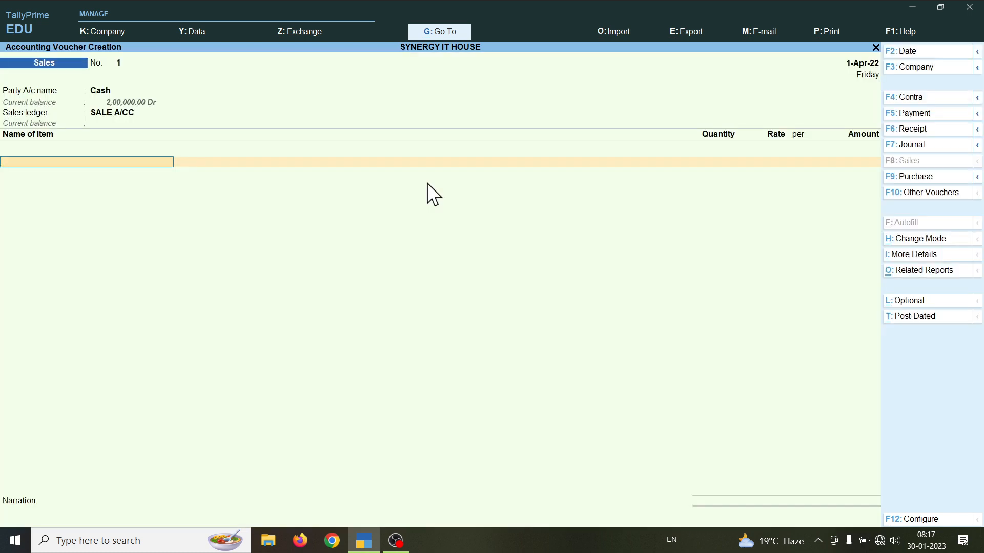
Step: Add Mother Asus, 10 NOS at 9,500 each for 95,000.00, then finish the item lines
type("M")
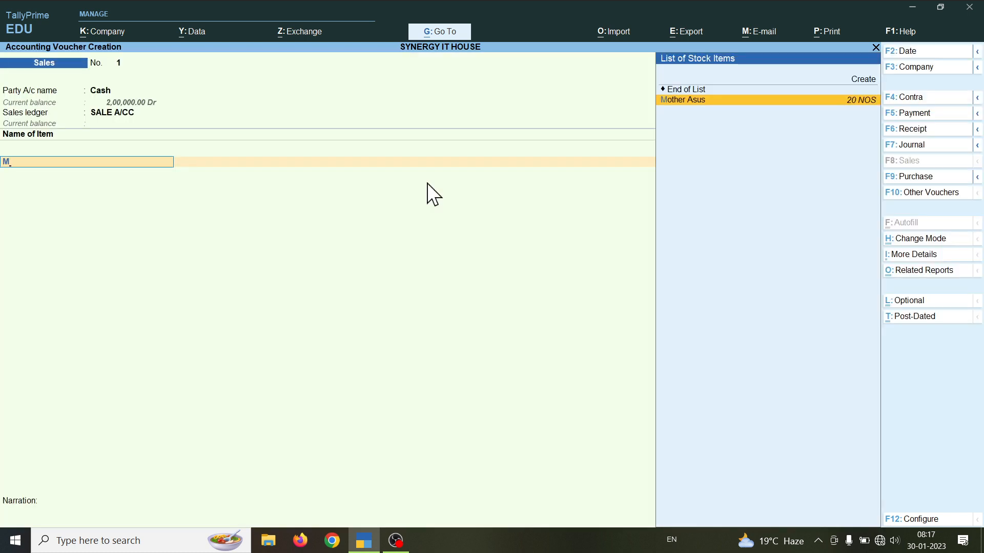
key("Return")
key("BackSpace")
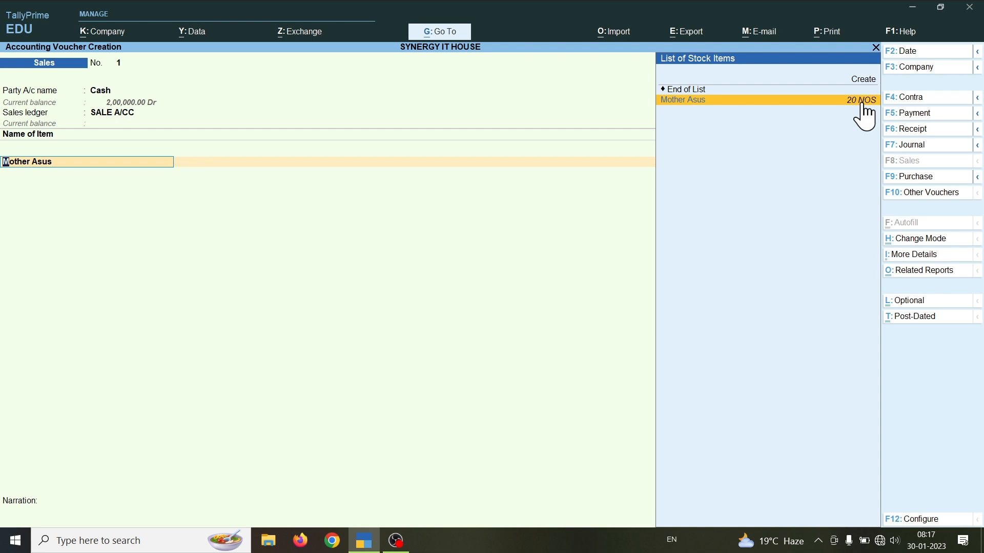
left_click(862, 103)
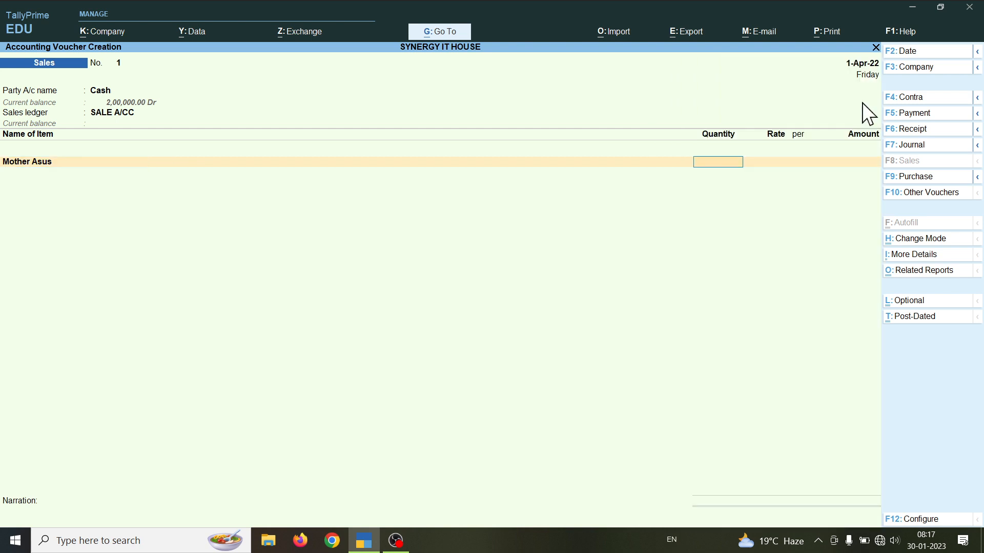
type("10")
key("Return")
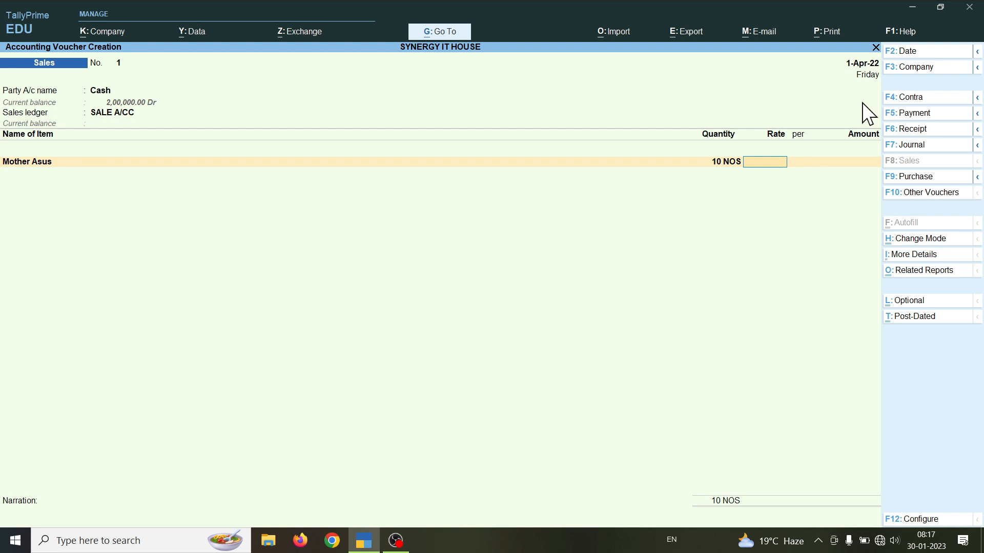
type("9500")
key("Return")
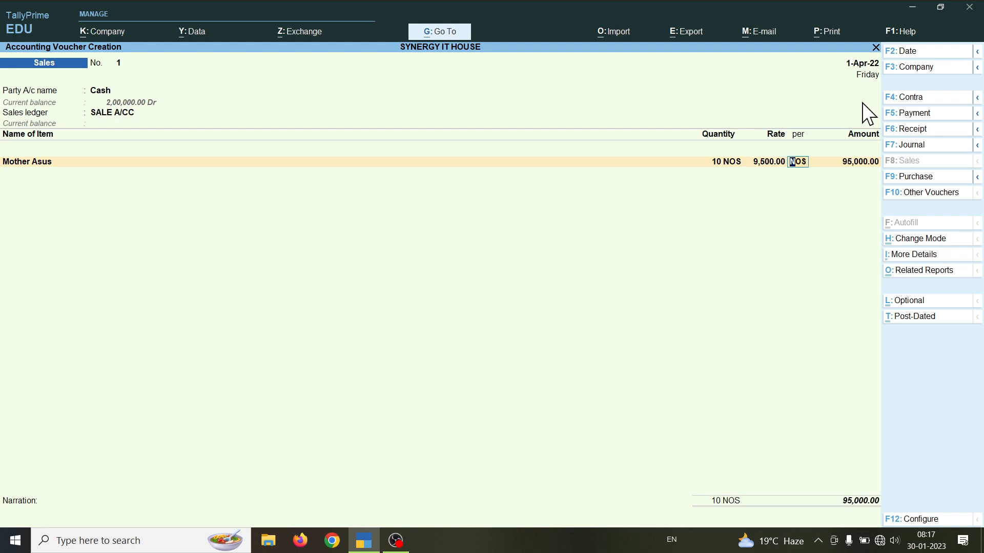
key("Return")
key("Return")
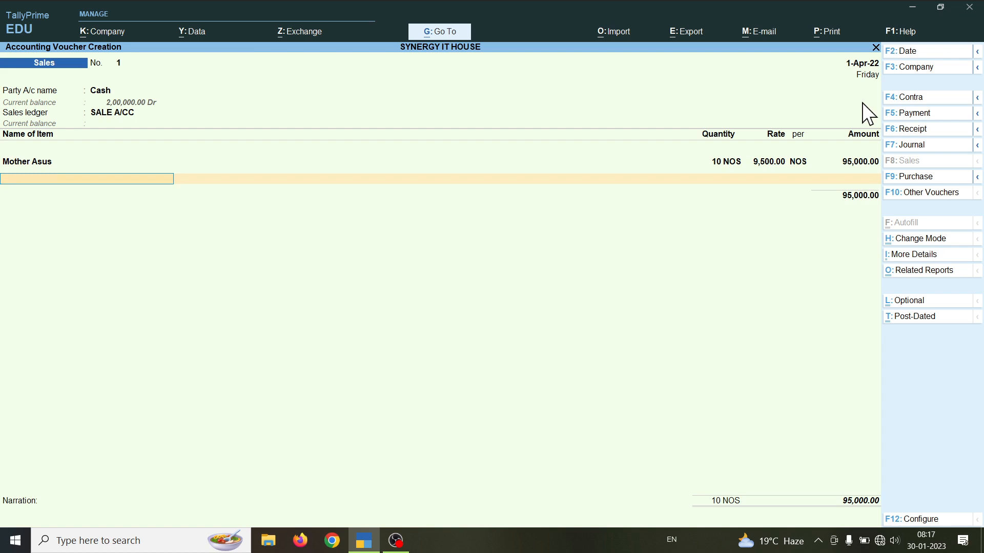
key("Return")
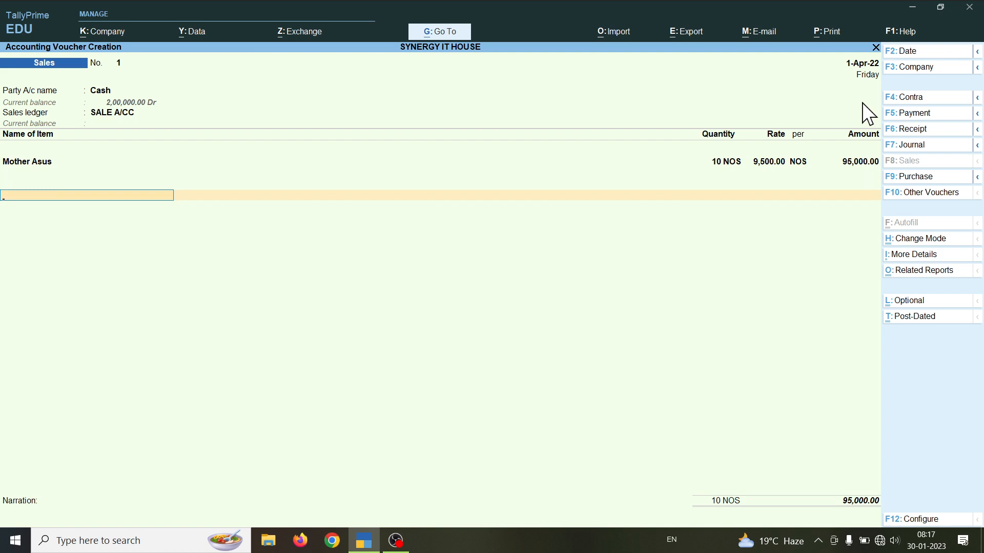
Step: Start a new ledger named CGST OUTPUT under Duties & Taxes with GST as duty type
key("alt+c")
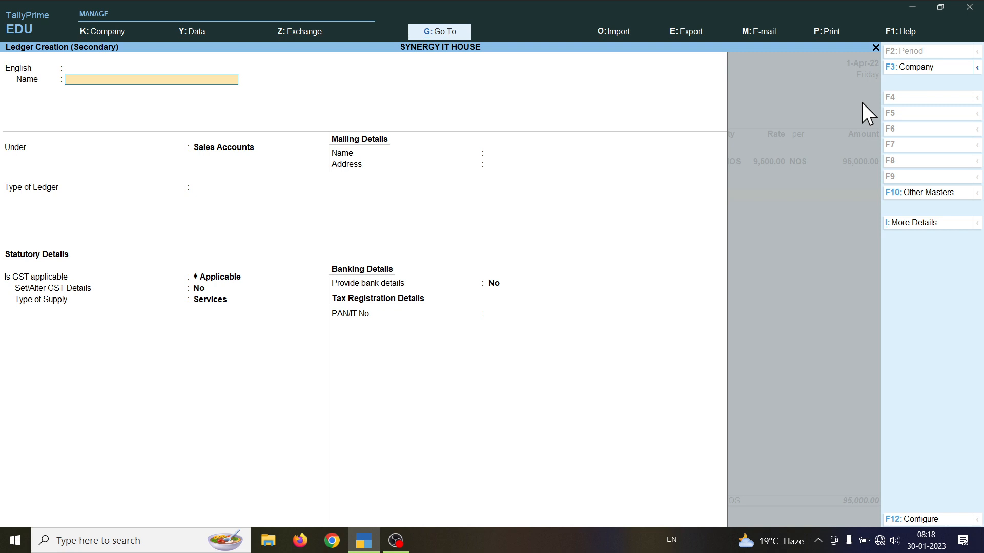
type("CGST OUTPUT")
key("Return")
key("Return")
type("D")
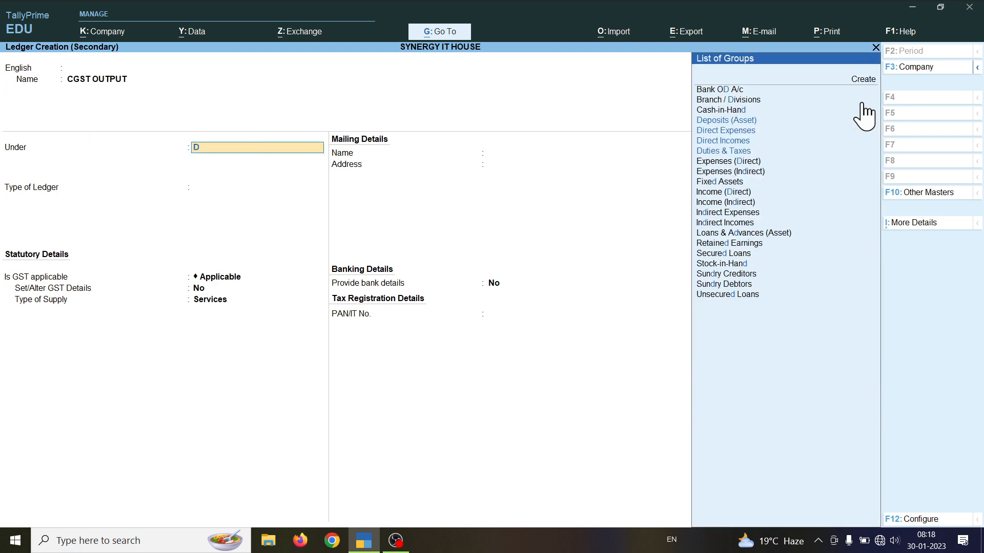
key("Down")
Step: Make CGST OUTPUT a 9% Central Tax ledger, save it, and accept its 8,550.00 amount
key("Down")
key("Down")
key("Return")
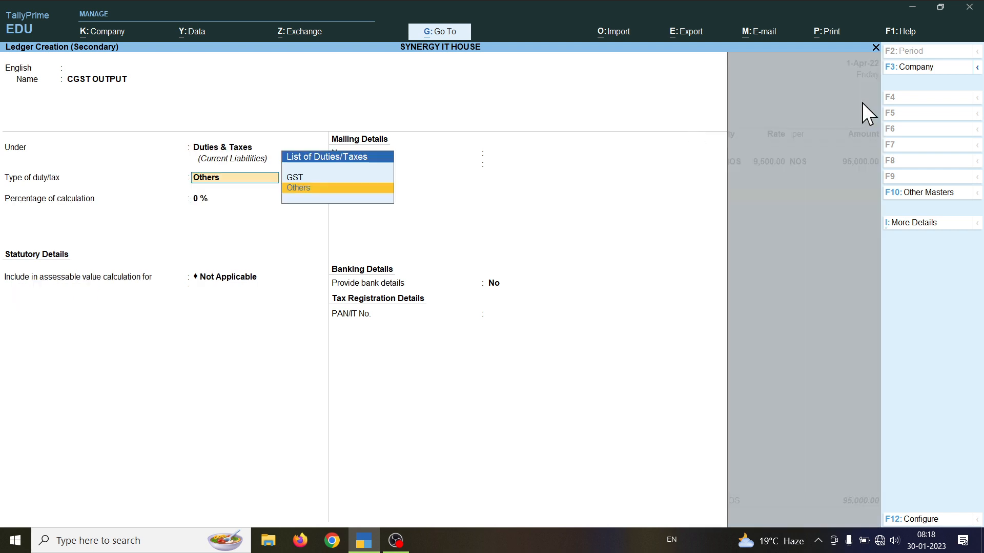
key("Up")
key("Return")
key("Down")
key("Down")
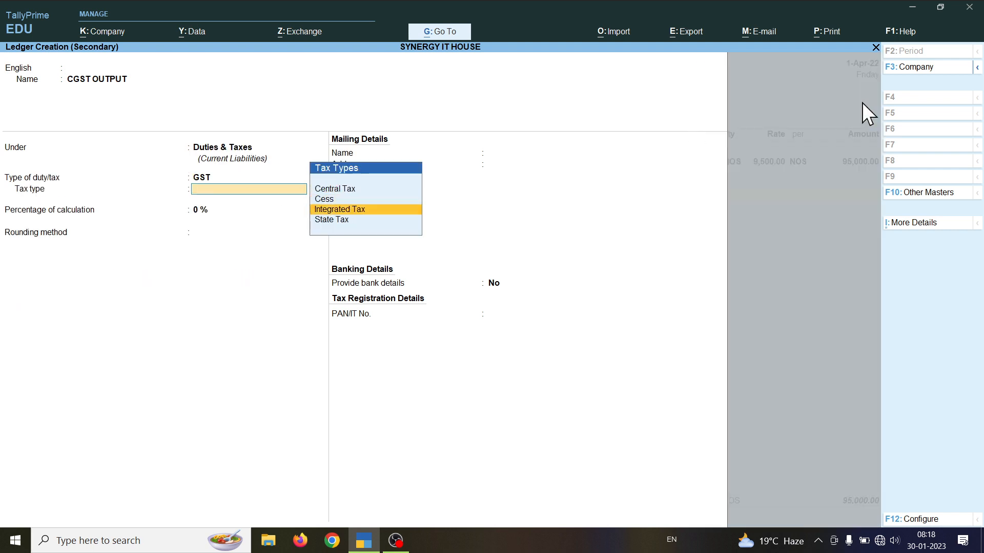
key("Down")
key("Up")
key("Up")
key("Up")
key("Return")
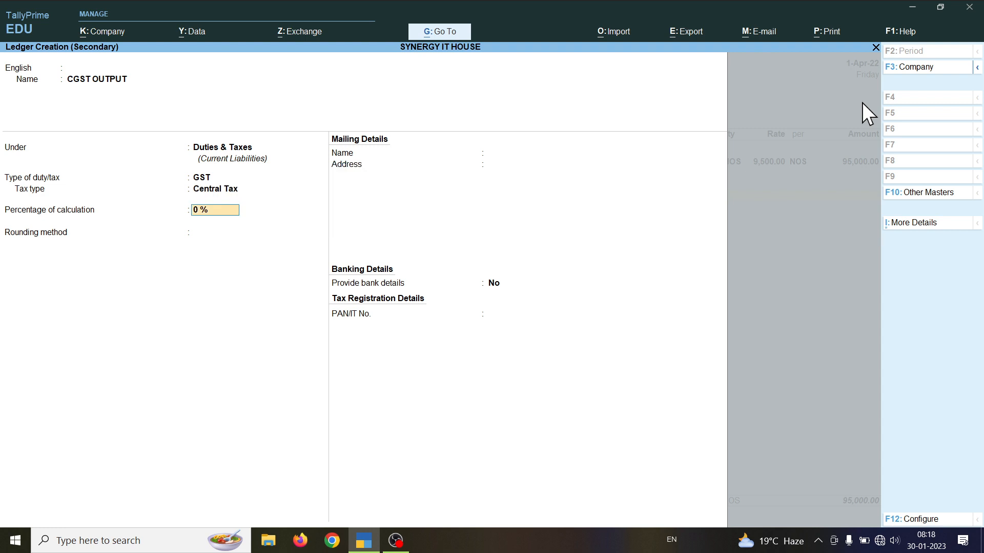
type("9")
key("ctrl+a")
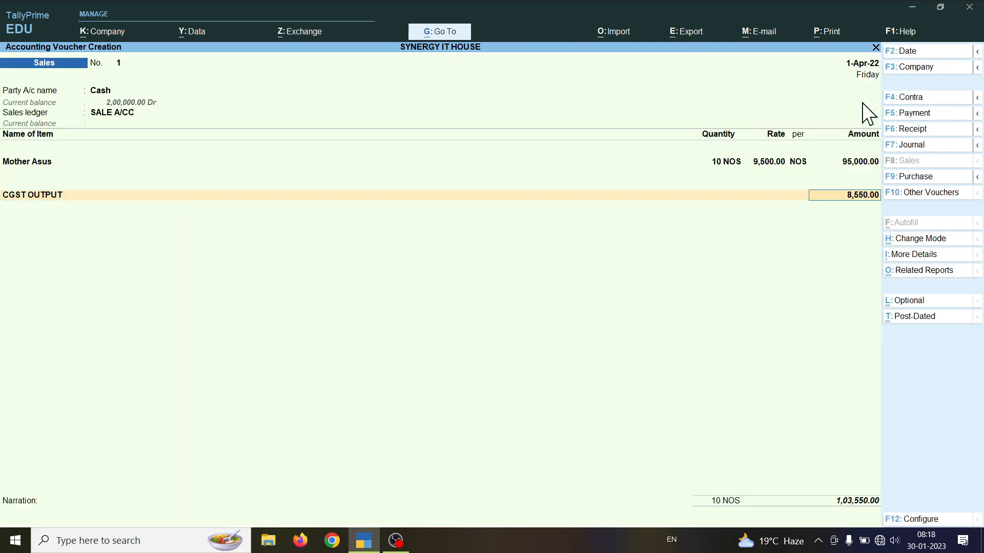
key("Return")
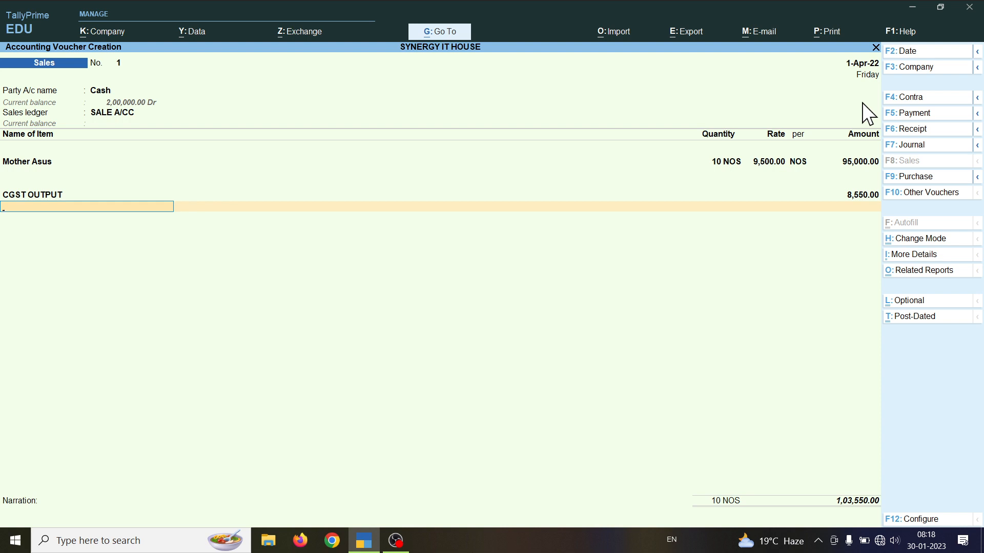
Step: Create the SGST OUTPUT ledger as GST State Tax under Duties & Taxes and add 8,550.00
key("alt+c")
type("S")
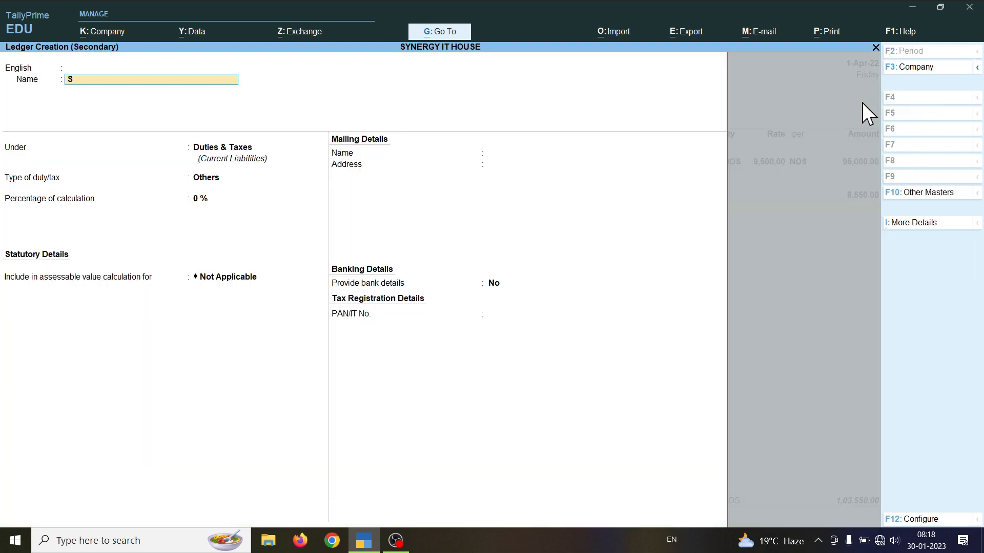
type("GST OUTP")
type("UT")
key("Return")
key("Return")
key("Return")
key("Up")
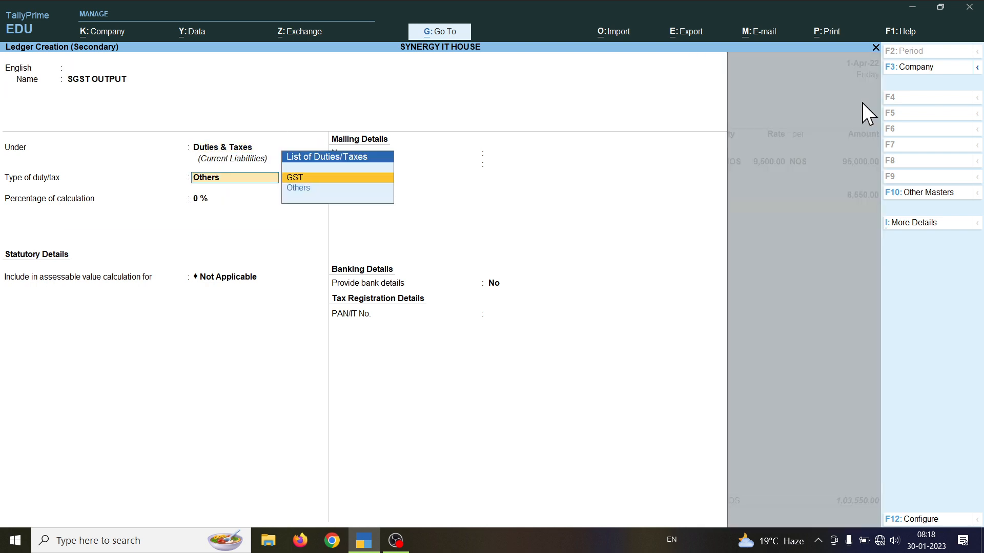
key("Return")
key("Down")
key("Down")
key("Down")
key("Return")
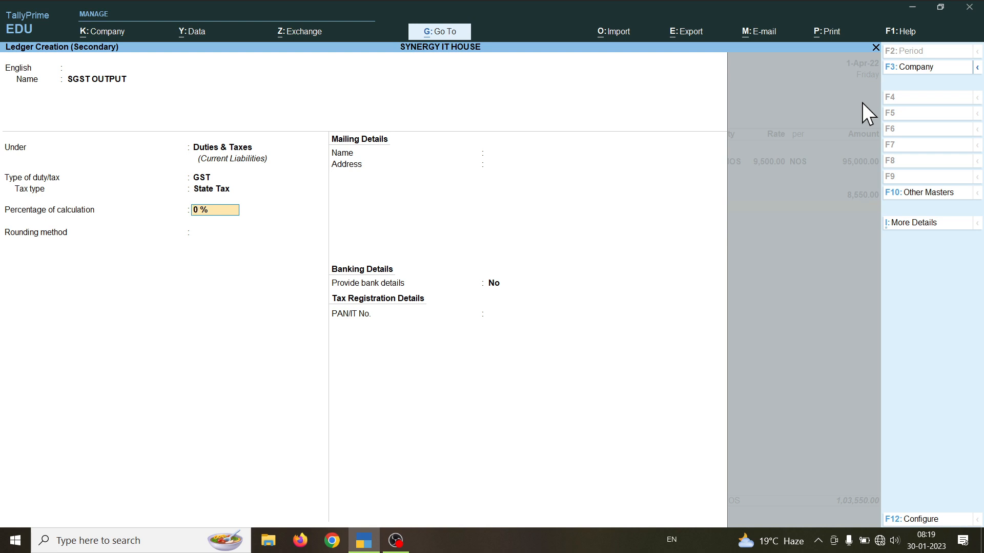
key("Return")
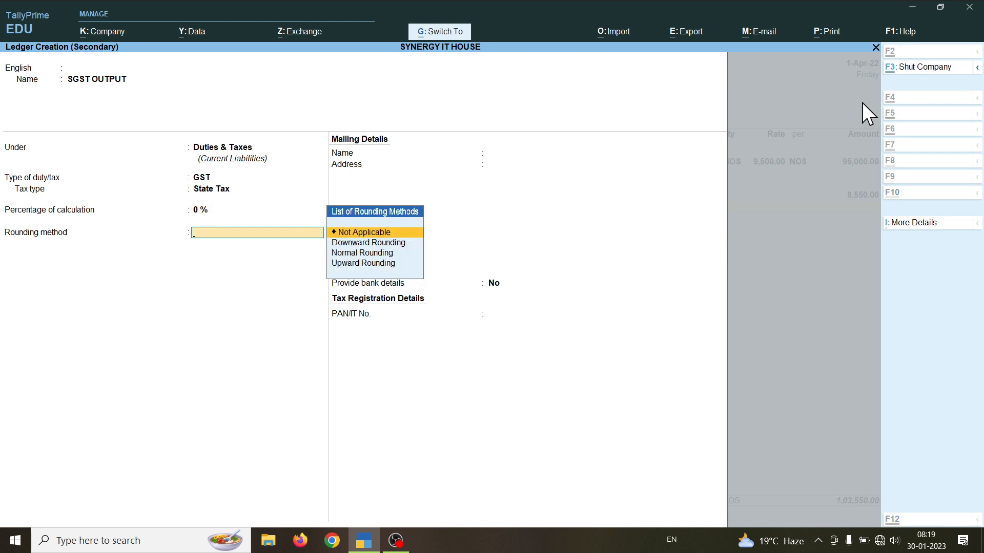
key("ctrl+a")
key("Return")
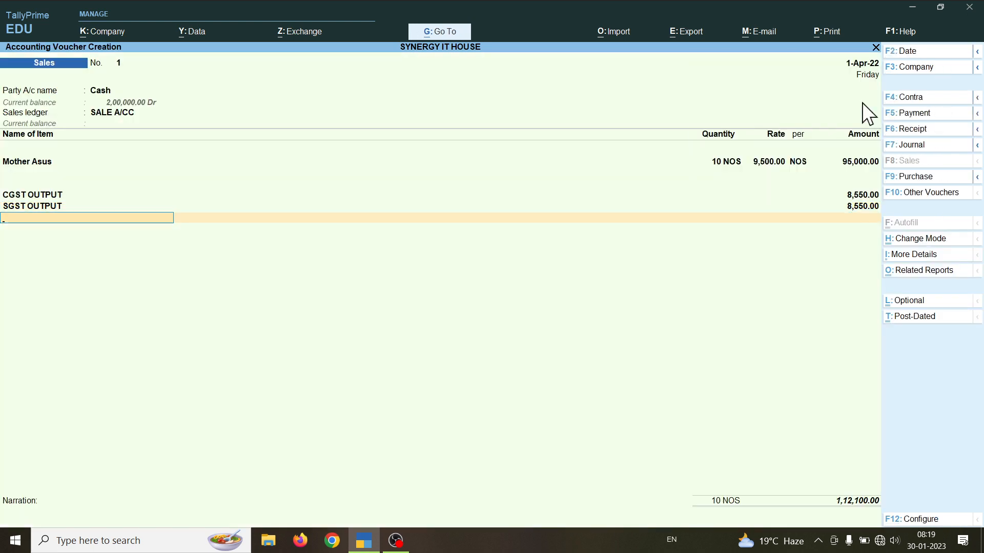
Step: Skip the narration and accept Sales voucher No. 1 for 1,12,100.00
key("Return")
key("Return")
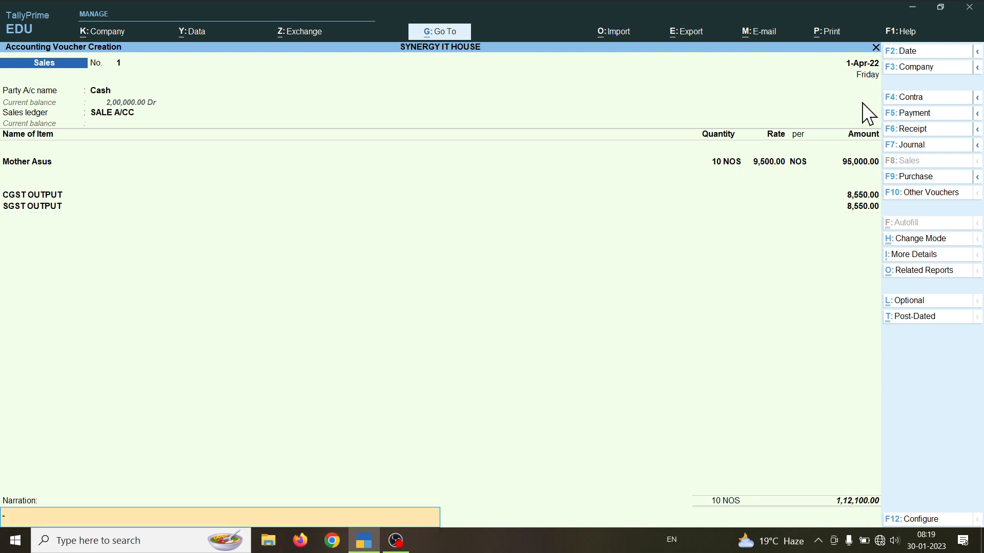
key("Return")
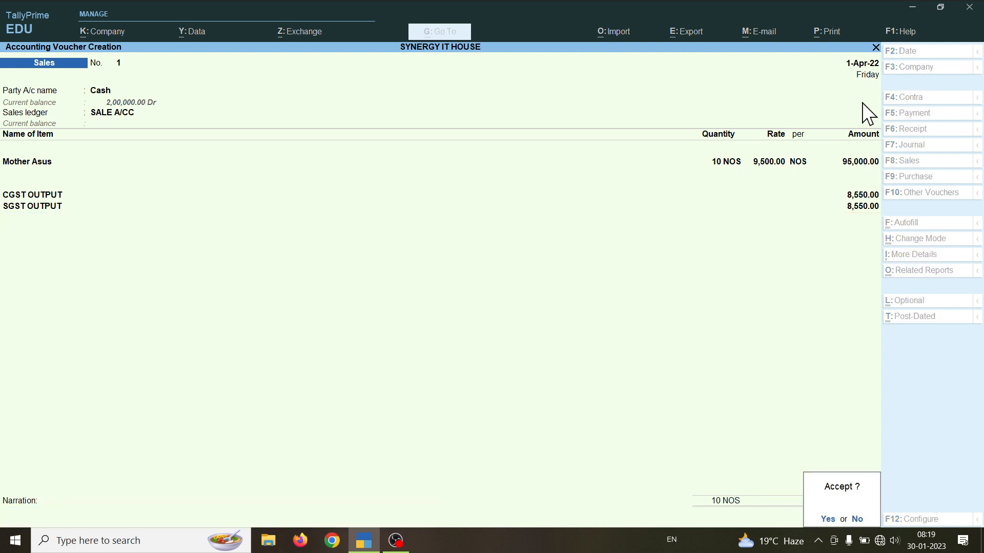
key("Return")
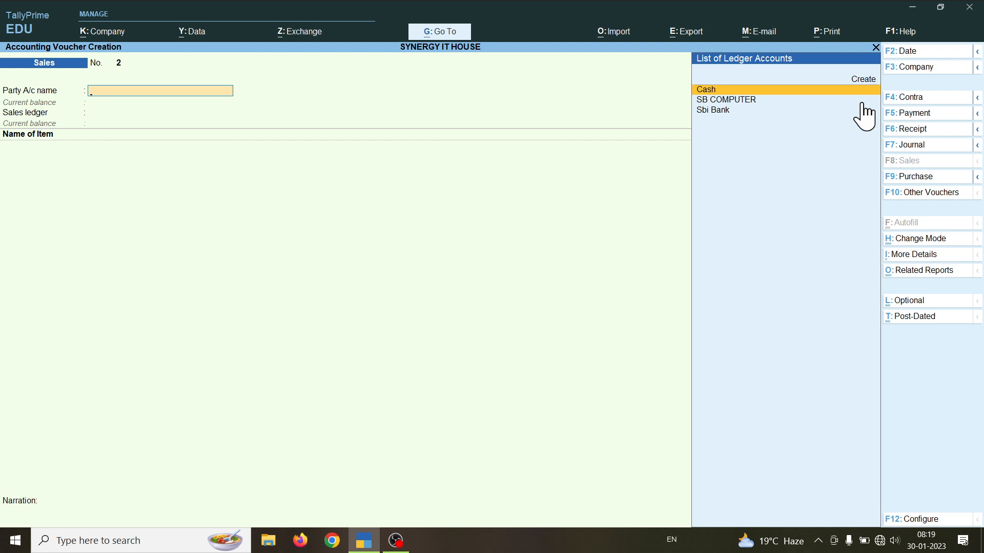